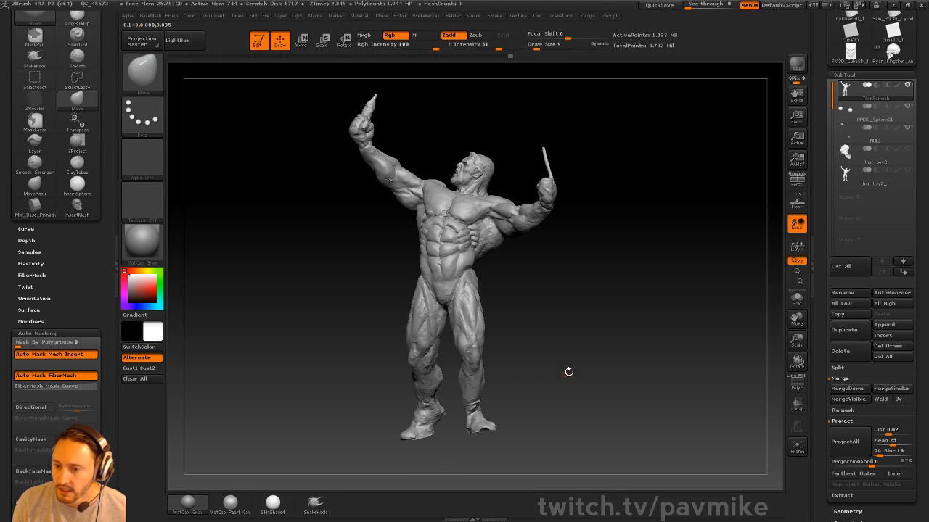
# Step: Show the floor grid, append a Cube3D_1 mesh as a new subtool and select it
pyautogui.click(797, 204)
pyautogui.moveTo(690, 255); pyautogui.dragTo(670, 255)
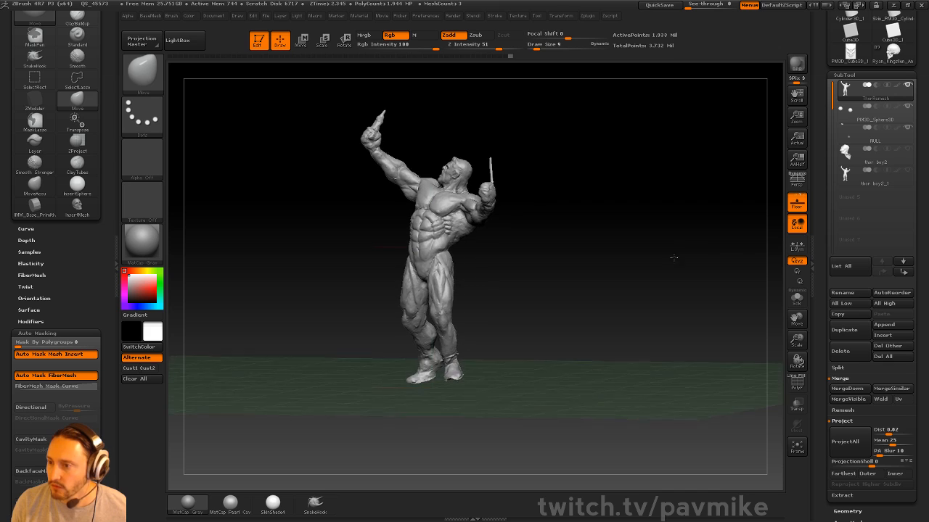
pyautogui.click(887, 325)
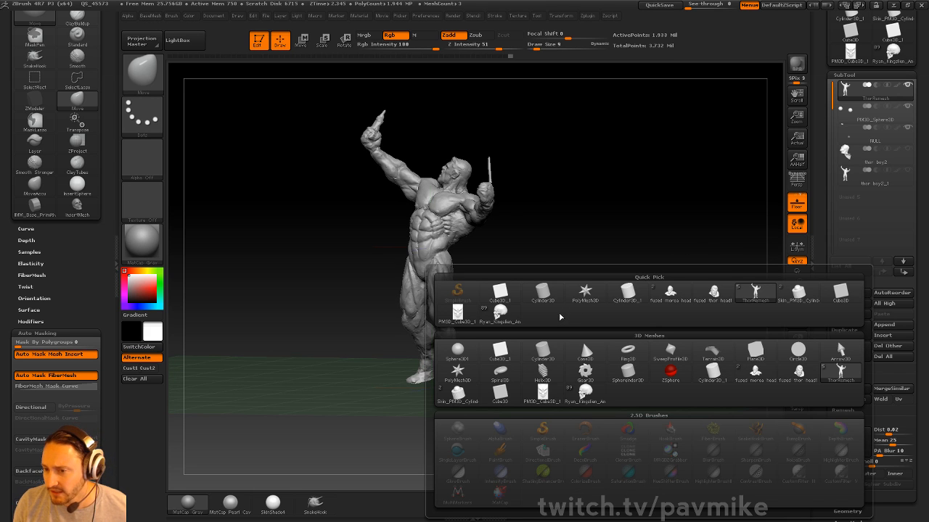
pyautogui.click(494, 290)
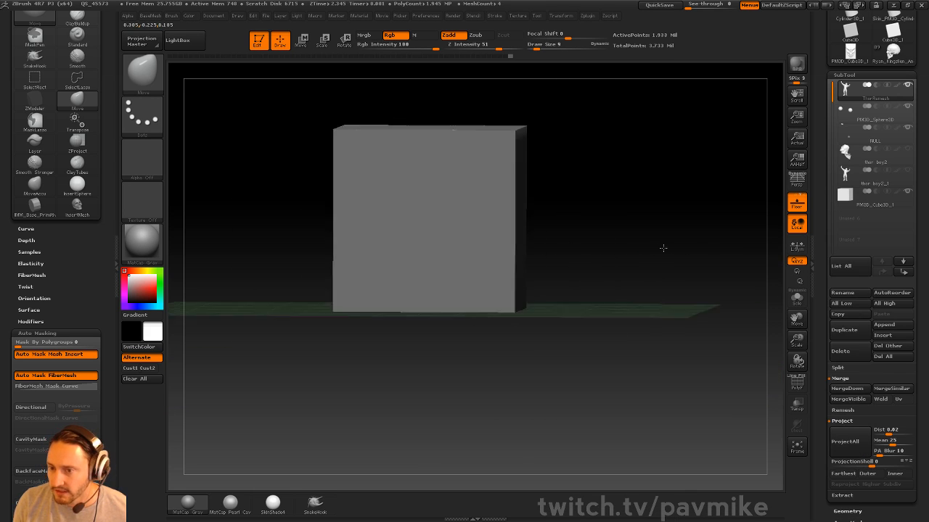
pyautogui.click(885, 206)
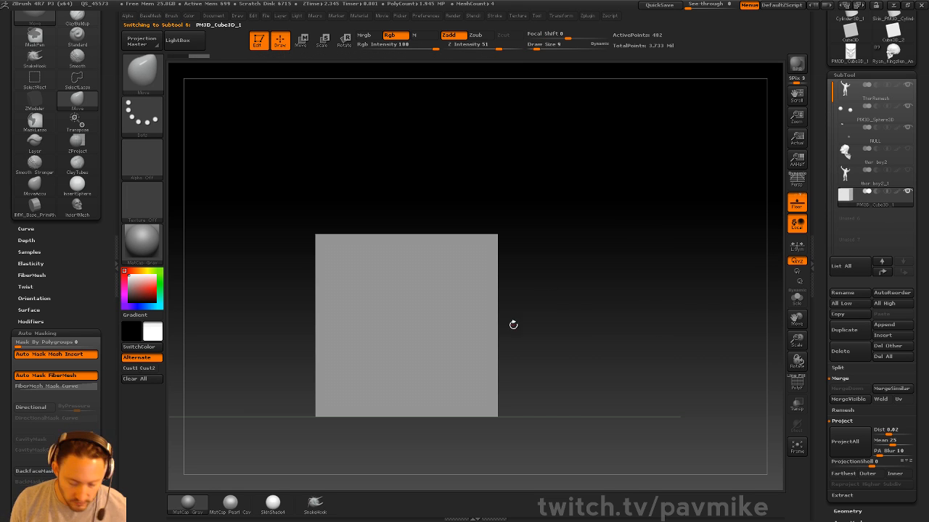
# Step: Flatten the cube into a thin slab and place it beneath the figure's feet
pyautogui.press('w')
pyautogui.moveTo(498, 417)
pyautogui.mouseDown()
pyautogui.moveTo(501, 169)
pyautogui.moveTo(502, 412)
pyautogui.mouseUp()
pyautogui.press('q')
pyautogui.moveTo(548, 283)
pyautogui.mouseDown()
pyautogui.moveTo(597, 311)
pyautogui.moveTo(715, 280)
pyautogui.moveTo(599, 250)
pyautogui.moveTo(684, 273)
pyautogui.moveTo(644, 276)
pyautogui.mouseUp()
pyautogui.press('w')
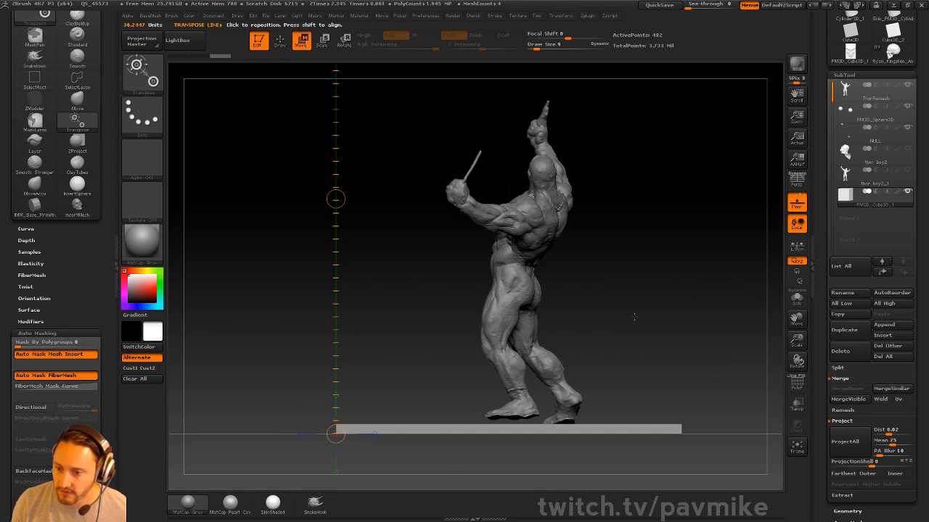
# Step: Narrow the slab into a long rectangular base centred under the figure
pyautogui.moveTo(634, 317); pyautogui.dragTo(653, 315)
pyautogui.press('q')
pyautogui.moveTo(526, 235)
pyautogui.keyDown('alt'); pyautogui.mouseDown()
pyautogui.moveTo(717, 290)
pyautogui.moveTo(646, 283)
pyautogui.mouseUp(); pyautogui.keyUp('alt')
pyautogui.press('w')
pyautogui.moveTo(470, 363)
pyautogui.keyDown('shift'); pyautogui.mouseDown()
pyautogui.moveTo(694, 366)
pyautogui.moveTo(557, 362)
pyautogui.moveTo(593, 365)
pyautogui.mouseUp(); pyautogui.keyUp('shift')
pyautogui.press('q')
# Step: Convert the slab to a DynaMesh at resolution 128
pyautogui.moveTo(675, 290)
pyautogui.mouseDown()
pyautogui.moveTo(649, 307)
pyautogui.moveTo(526, 282)
pyautogui.moveTo(652, 326)
pyautogui.mouseUp()
pyautogui.press('1')
pyautogui.click(679, 144)
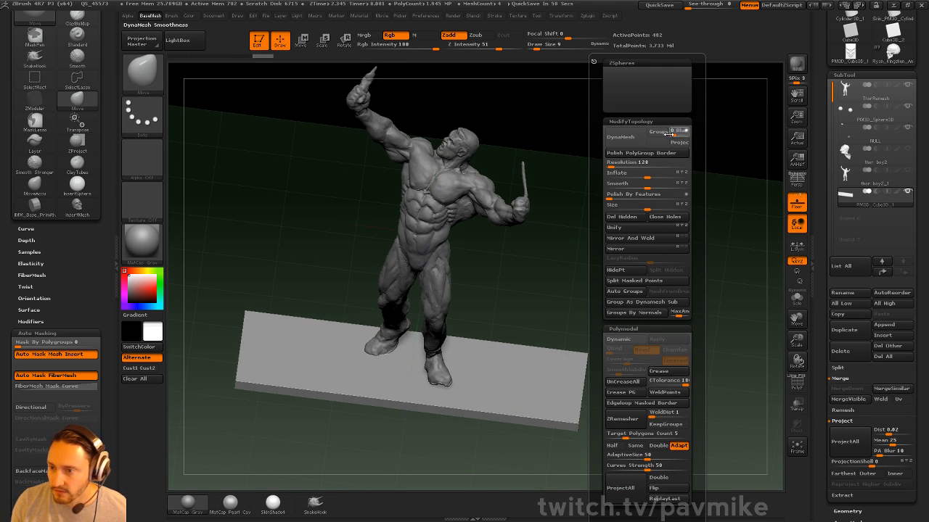
pyautogui.click(626, 139)
# Step: Build up clay on the slab around the front foot with the ClayTubes brush
pyautogui.moveTo(655, 252)
pyautogui.keyDown('alt'); pyautogui.mouseDown()
pyautogui.moveTo(660, 207)
pyautogui.moveTo(556, 266)
pyautogui.mouseUp(); pyautogui.keyUp('alt')
pyautogui.press('b')
pyautogui.press('c')
pyautogui.press('t')
pyautogui.press('[')
pyautogui.moveTo(412, 361); pyautogui.dragTo(422, 358)
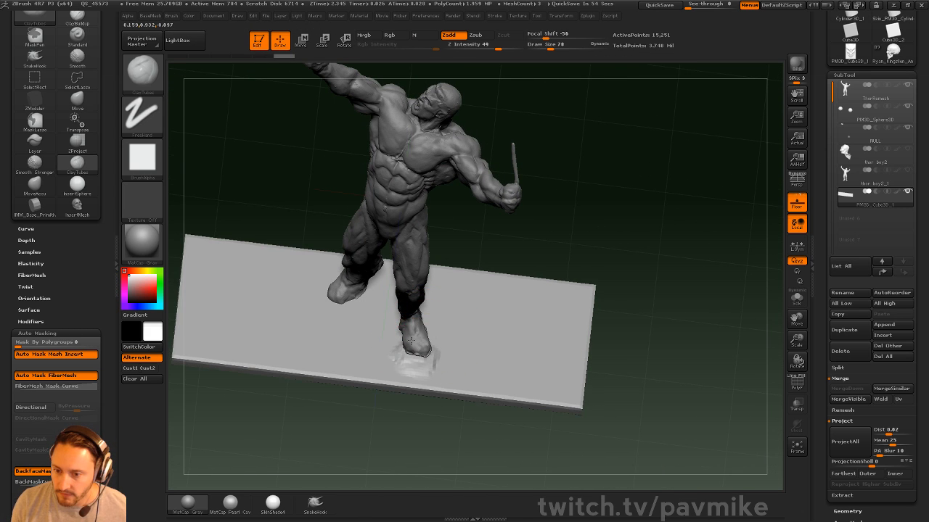
# Step: Hide the floor grid and examine the slab's underside with the polyframe temporarily shown
pyautogui.moveTo(643, 272); pyautogui.dragTo(577, 207)
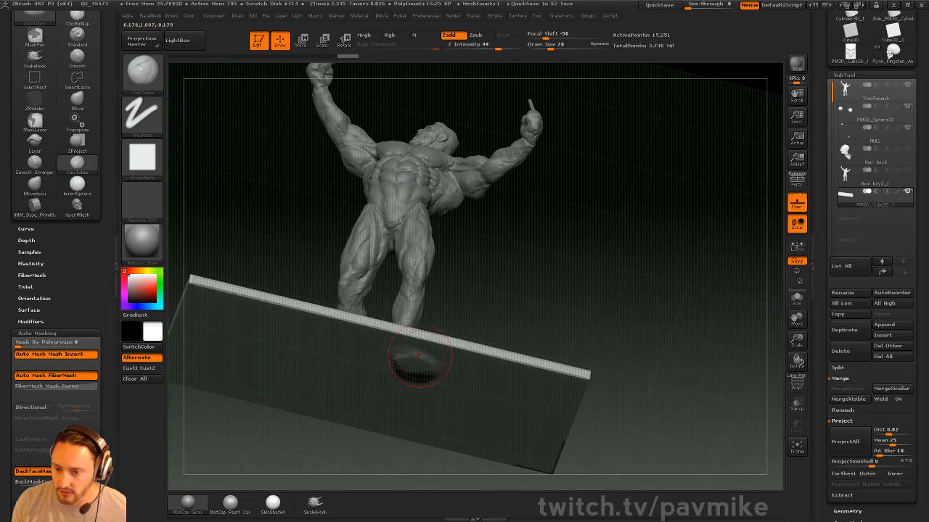
pyautogui.moveTo(544, 310); pyautogui.dragTo(554, 241)
pyautogui.click(796, 384)
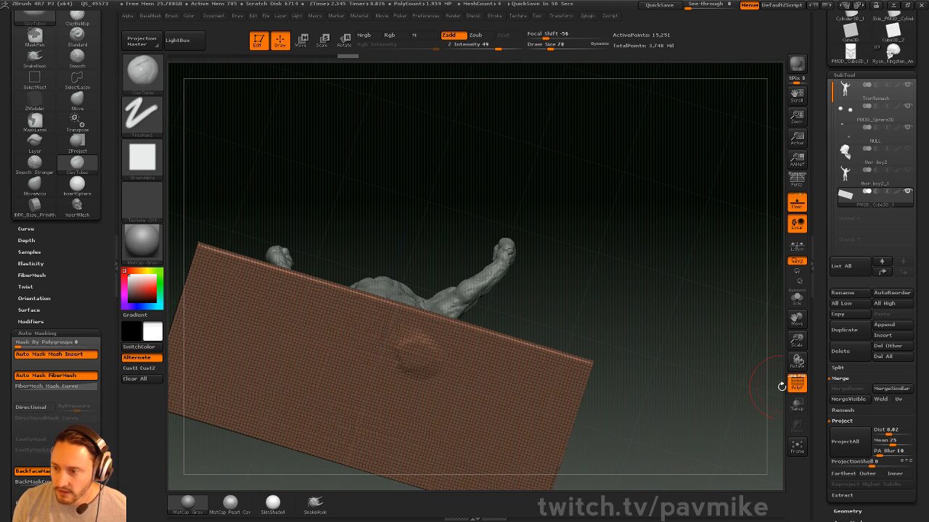
pyautogui.moveTo(782, 386); pyautogui.dragTo(787, 386)
pyautogui.click(799, 206)
pyautogui.moveTo(666, 259); pyautogui.dragTo(669, 316)
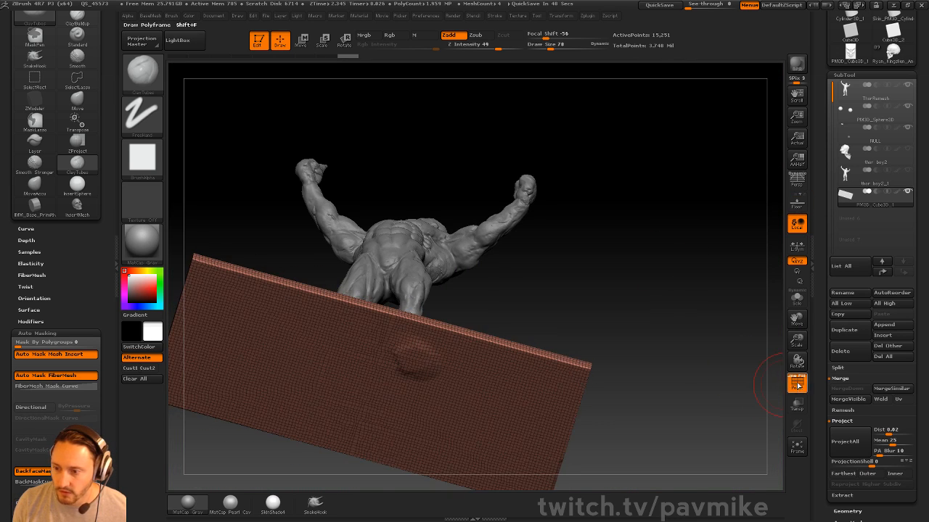
pyautogui.click(797, 384)
pyautogui.moveTo(670, 279); pyautogui.dragTo(676, 347)
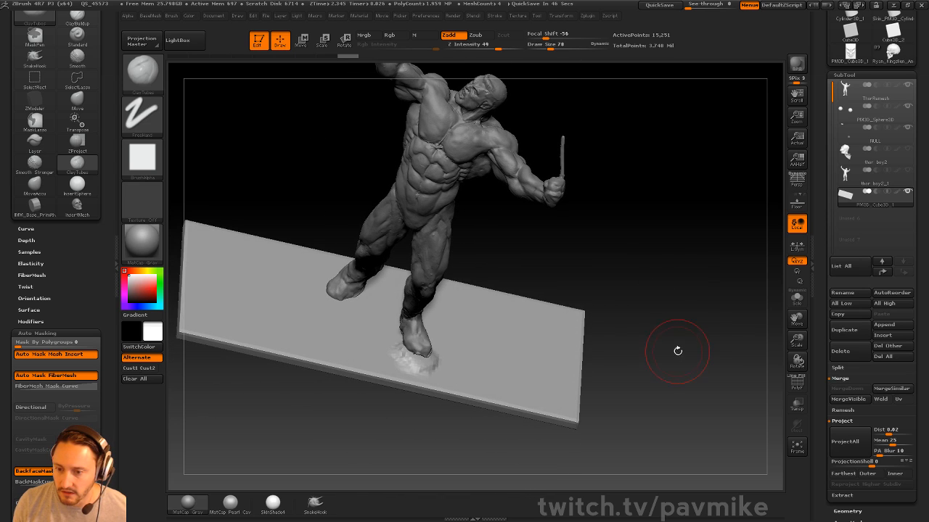
# Step: Try building up clay on the slab just beside the front foot
pyautogui.press('ctrl')
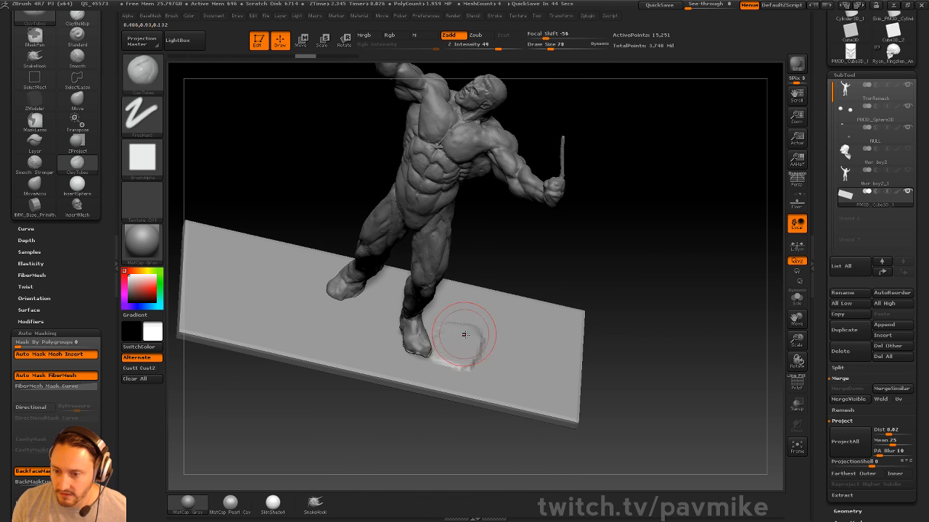
pyautogui.moveTo(571, 388)
pyautogui.mouseDown()
pyautogui.moveTo(658, 227)
pyautogui.moveTo(618, 338)
pyautogui.mouseUp()
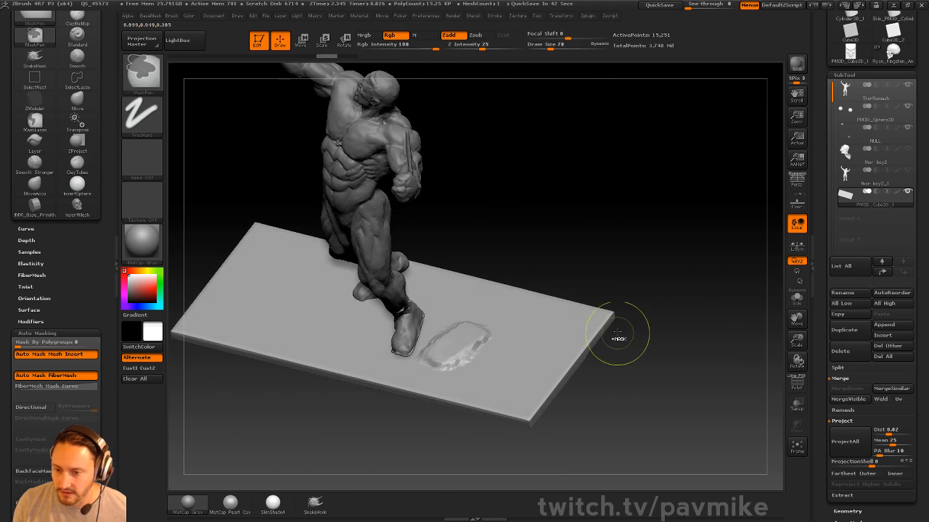
pyautogui.moveTo(626, 263); pyautogui.dragTo(628, 294)
# Step: Undo the clay strokes on the slab and remesh it with DynaMesh at resolution 128
pyautogui.hotkey('ctrl', 'z')
pyautogui.hotkey('ctrl', 'z')
pyautogui.moveTo(431, 354); pyautogui.dragTo(408, 357)
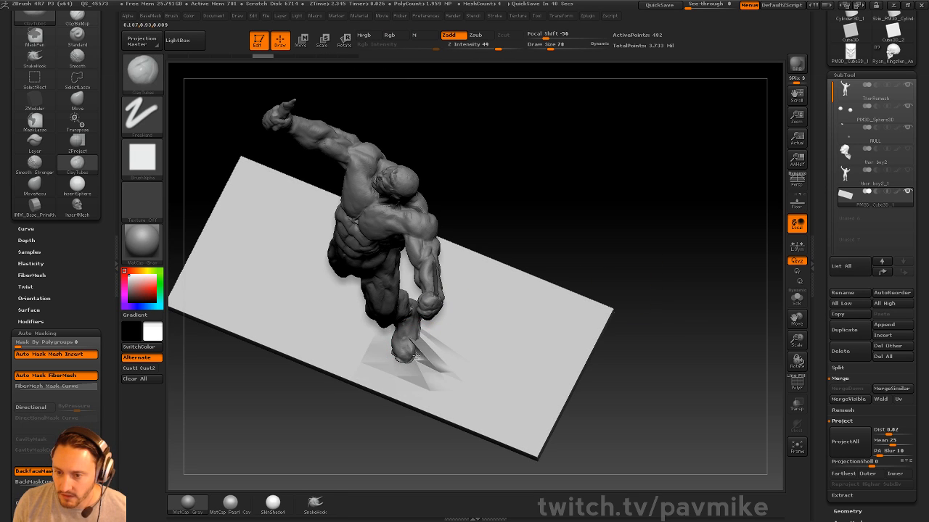
pyautogui.hotkey('ctrl', 'z')
pyautogui.hotkey('ctrl', 'b')
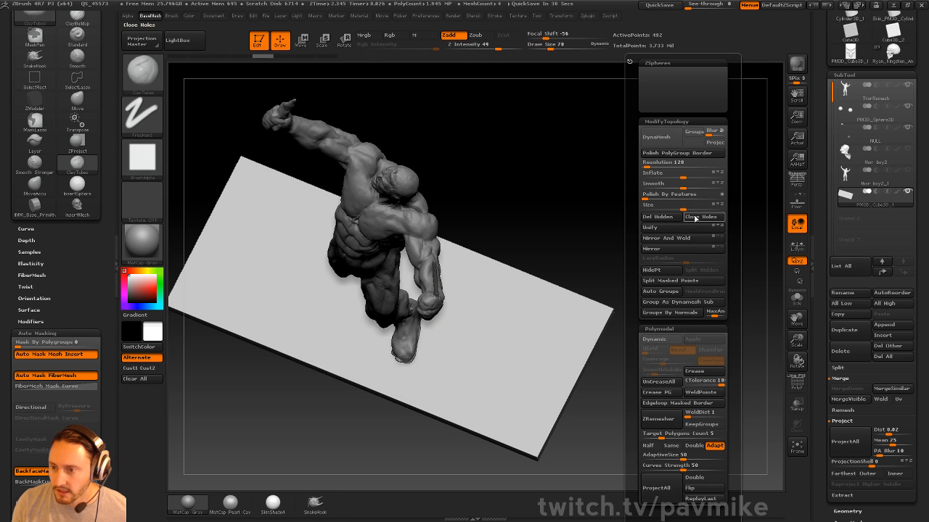
pyautogui.click(653, 144)
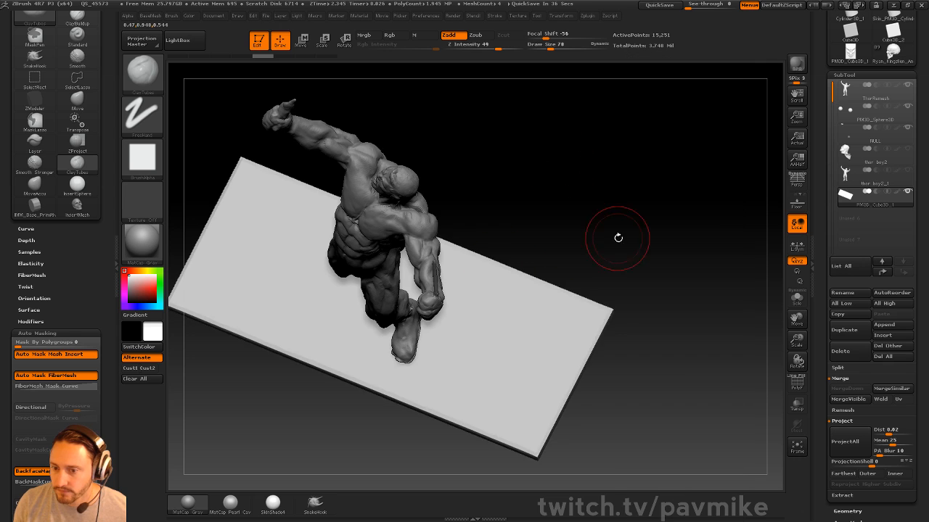
# Step: Try a clay mound around the front foot on the remeshed slab
pyautogui.moveTo(618, 238); pyautogui.dragTo(587, 187)
pyautogui.moveTo(420, 351)
pyautogui.mouseDown()
pyautogui.moveTo(394, 368)
pyautogui.moveTo(422, 363)
pyautogui.mouseUp()
pyautogui.moveTo(582, 318); pyautogui.dragTo(674, 294)
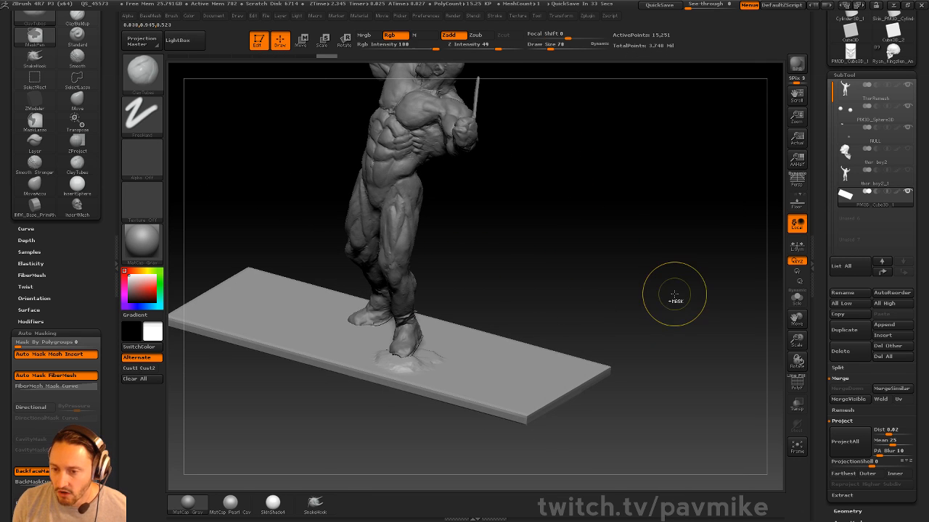
pyautogui.hotkey('ctrl', 'z')
pyautogui.hotkey('ctrl', 'z')
# Step: Insert a skull mesh on the slab in front of the front foot using the InsertMesh brush at Draw Size 47
pyautogui.moveTo(664, 250); pyautogui.dragTo(659, 293)
pyautogui.press('s')
pyautogui.press('b')
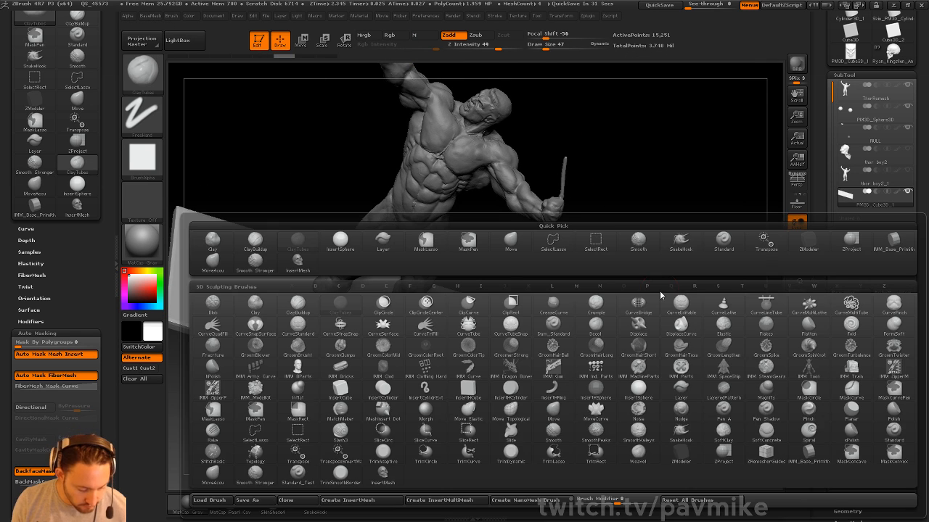
pyautogui.click(384, 472)
pyautogui.moveTo(644, 238)
pyautogui.keyDown('alt'); pyautogui.mouseDown()
pyautogui.moveTo(655, 272)
pyautogui.moveTo(621, 302)
pyautogui.mouseUp(); pyautogui.keyUp('alt')
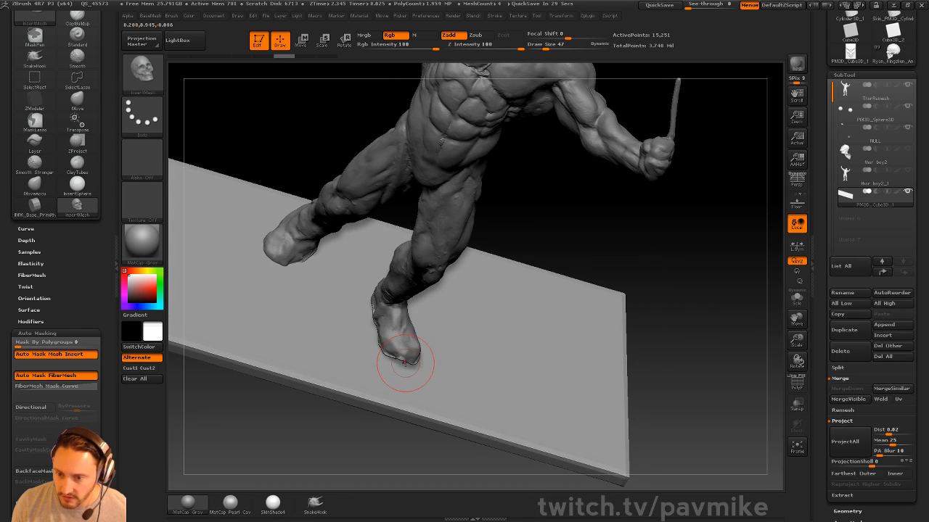
pyautogui.moveTo(388, 359); pyautogui.dragTo(385, 388)
pyautogui.moveTo(693, 254); pyautogui.dragTo(623, 319)
pyautogui.hotkey('ctrl', 'z')
pyautogui.moveTo(401, 385); pyautogui.dragTo(407, 426)
# Step: Rotate the inserted skull and lower it so it rests on the slab
pyautogui.moveTo(639, 304); pyautogui.dragTo(540, 291)
pyautogui.press('r')
pyautogui.moveTo(398, 358); pyautogui.dragTo(495, 302)
pyautogui.press('w')
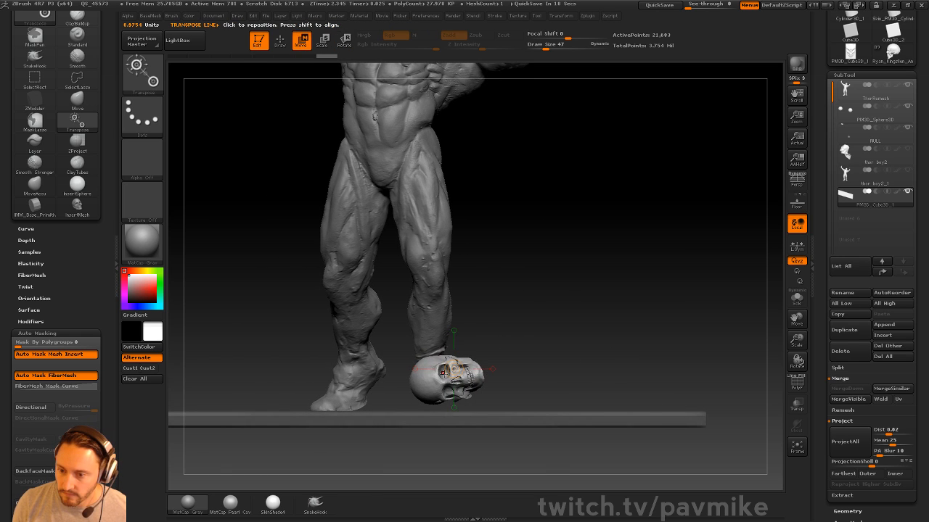
pyautogui.moveTo(491, 356)
pyautogui.mouseDown()
pyautogui.moveTo(557, 327)
pyautogui.moveTo(520, 367)
pyautogui.mouseUp()
pyautogui.press('q')
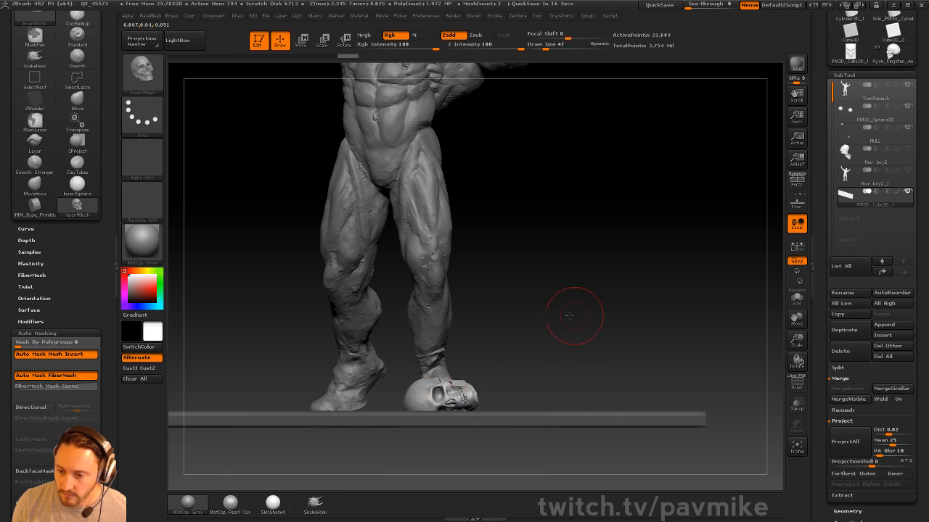
# Step: Shift the skull in the side view so it sits beneath the front foot
pyautogui.moveTo(569, 316)
pyautogui.keyDown('shift'); pyautogui.mouseDown()
pyautogui.moveTo(661, 315)
pyautogui.moveTo(633, 302)
pyautogui.mouseUp(); pyautogui.keyUp('shift')
pyautogui.press('w')
pyautogui.moveTo(442, 392); pyautogui.dragTo(699, 391)
pyautogui.moveTo(571, 392)
pyautogui.mouseDown()
pyautogui.moveTo(587, 400)
pyautogui.moveTo(579, 399)
pyautogui.mouseUp()
pyautogui.press('q')
# Step: Split the masked points so the skull and the slab become separate subtools
pyautogui.keyDown('shift'); pyautogui.moveTo(621, 353); pyautogui.dragTo(690, 305); pyautogui.keyUp('shift')
pyautogui.moveTo(768, 280)
pyautogui.keyDown('alt'); pyautogui.mouseDown()
pyautogui.moveTo(601, 231)
pyautogui.moveTo(556, 365)
pyautogui.mouseUp(); pyautogui.keyUp('alt')
pyautogui.press('b')
pyautogui.press('s')
pyautogui.press('t')
pyautogui.moveTo(628, 307)
pyautogui.mouseDown()
pyautogui.moveTo(650, 254)
pyautogui.moveTo(618, 297)
pyautogui.mouseUp()
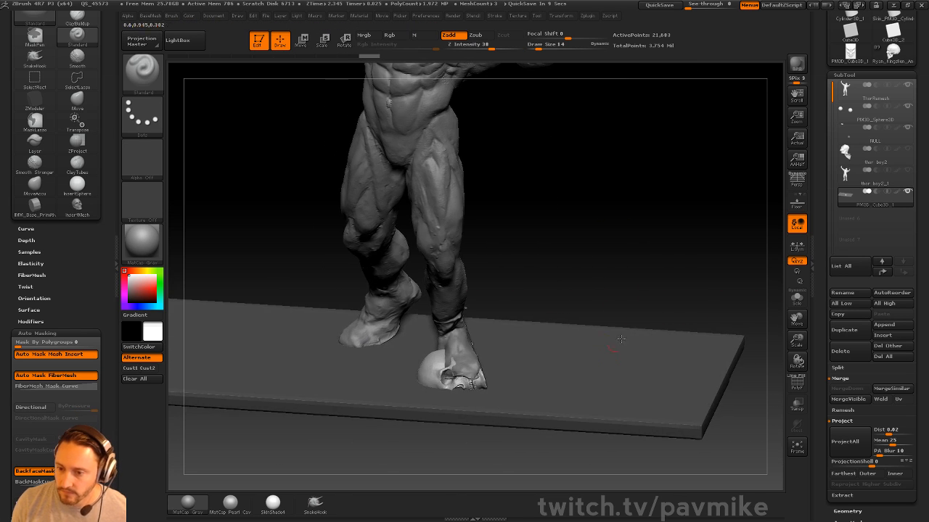
pyautogui.moveTo(620, 339); pyautogui.dragTo(644, 363)
pyautogui.press('2')
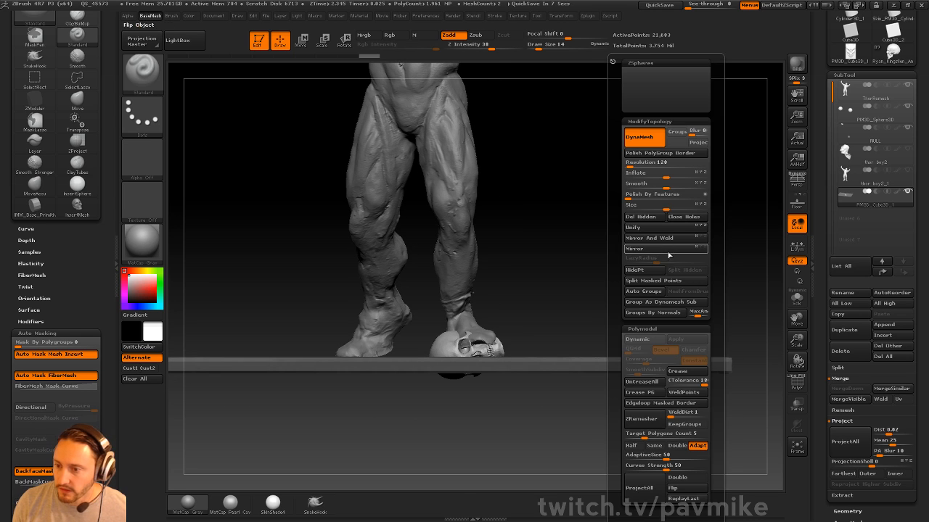
pyautogui.click(664, 281)
pyautogui.moveTo(551, 338)
pyautogui.mouseDown()
pyautogui.moveTo(600, 291)
pyautogui.moveTo(621, 354)
pyautogui.moveTo(622, 336)
pyautogui.mouseUp()
# Step: Select the slab subtool and move it straight down, away from the figure's feet
pyautogui.keyDown('alt'); pyautogui.click(620, 354); pyautogui.keyUp('alt')
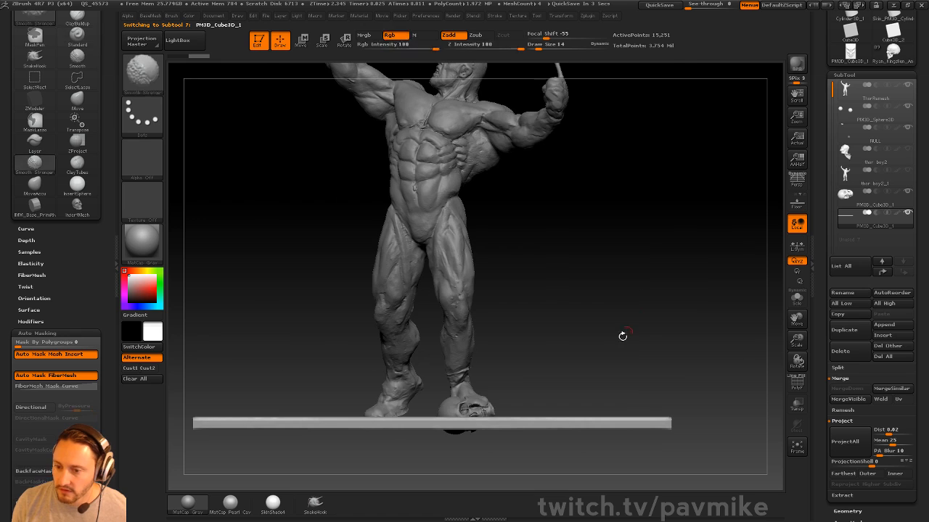
pyautogui.press('w')
pyautogui.keyDown('shift'); pyautogui.moveTo(575, 418); pyautogui.dragTo(574, 307); pyautogui.keyUp('shift')
pyautogui.keyDown('shift'); pyautogui.moveTo(575, 362); pyautogui.dragTo(577, 368); pyautogui.keyUp('shift')
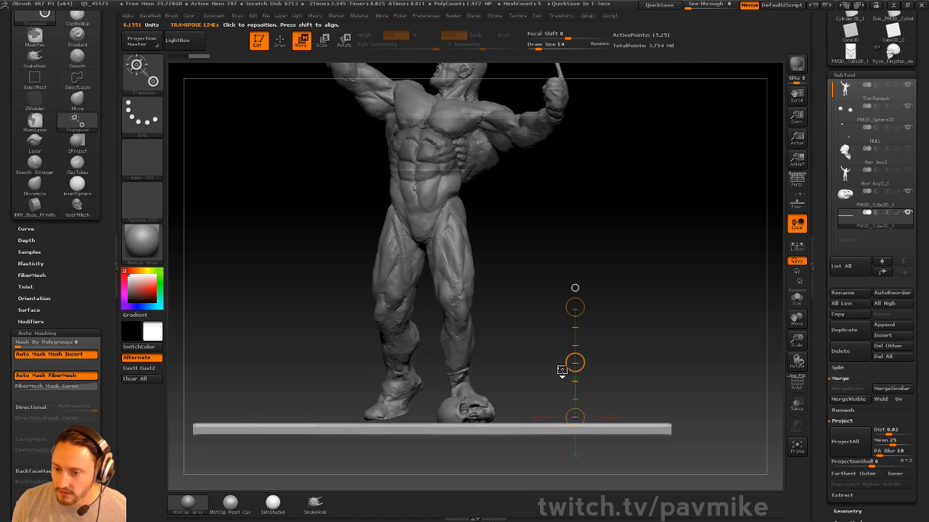
# Step: Lower the skull beneath the front foot, and move the slab further down to support it
pyautogui.keyDown('alt'); pyautogui.click(485, 404); pyautogui.keyUp('alt')
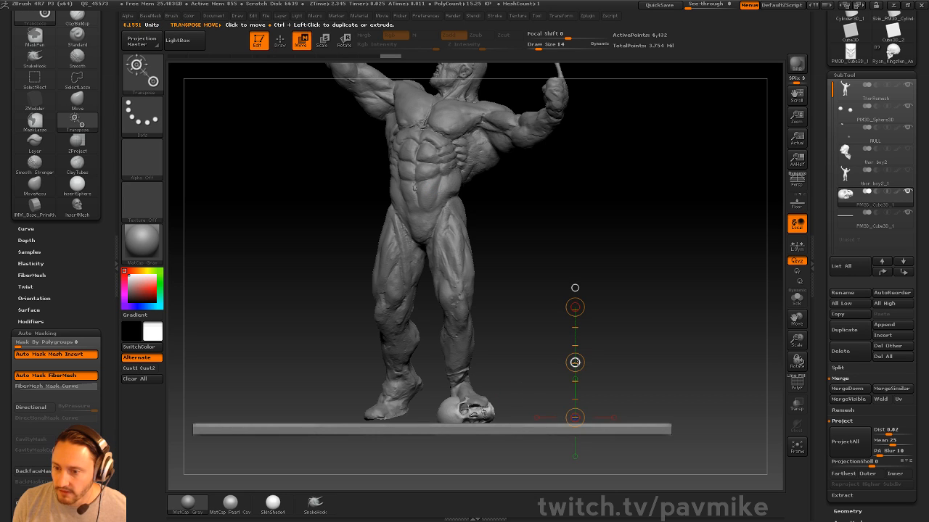
pyautogui.keyDown('shift'); pyautogui.moveTo(576, 362); pyautogui.dragTo(574, 373); pyautogui.keyUp('shift')
pyautogui.keyDown('alt'); pyautogui.click(613, 428); pyautogui.keyUp('alt')
pyautogui.press('q')
# Step: Rotate the skull slightly and shift it sideways under the front foot
pyautogui.keyDown('alt'); pyautogui.click(473, 420); pyautogui.keyUp('alt')
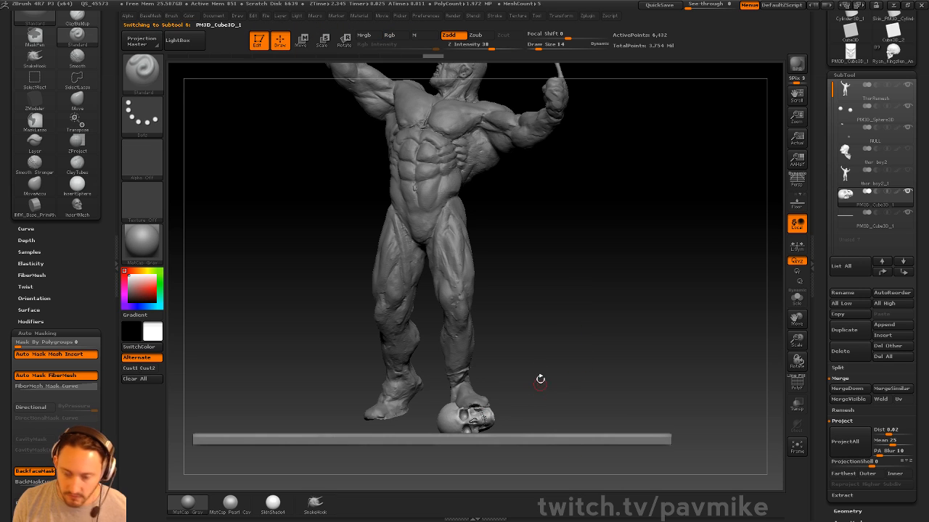
pyautogui.press('r')
pyautogui.moveTo(464, 417); pyautogui.dragTo(584, 406)
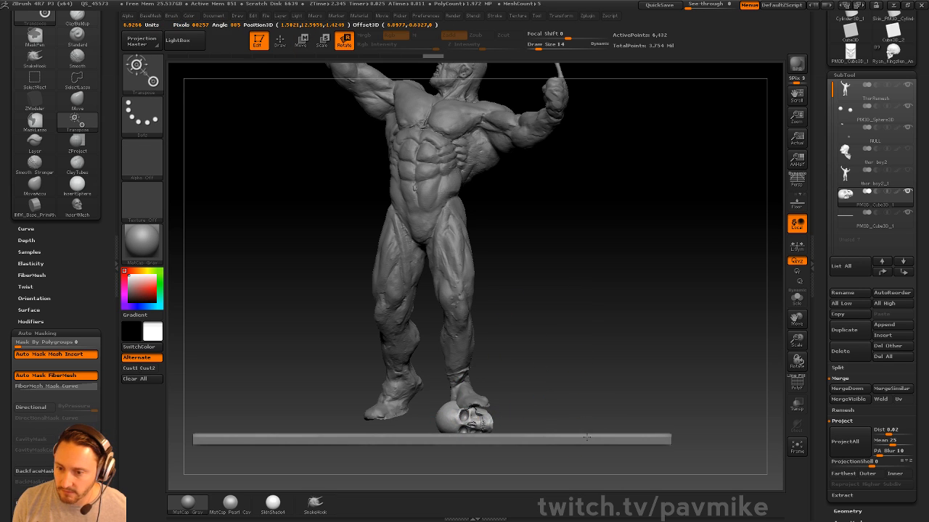
pyautogui.press('w')
pyautogui.press('q')
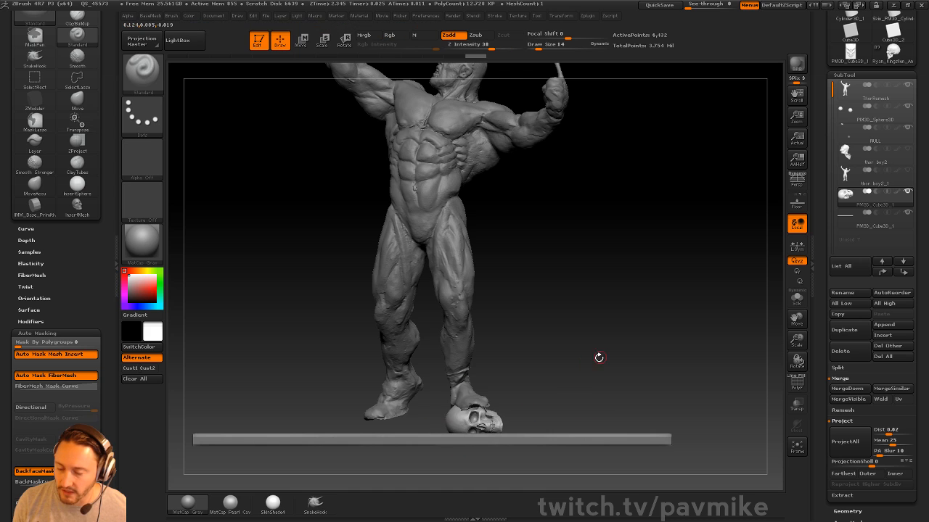
# Step: Select the slab and start building up clay around the skull with the ClayTubes brush
pyautogui.moveTo(429, 359)
pyautogui.mouseDown()
pyautogui.moveTo(519, 361)
pyautogui.moveTo(568, 419)
pyautogui.mouseUp()
pyautogui.keyDown('alt'); pyautogui.click(568, 424); pyautogui.keyUp('alt')
pyautogui.moveTo(620, 318)
pyautogui.mouseDown()
pyautogui.moveTo(649, 290)
pyautogui.moveTo(624, 264)
pyautogui.moveTo(631, 317)
pyautogui.mouseUp()
pyautogui.press('b')
pyautogui.press('c')
pyautogui.press('t')
pyautogui.press('s')
pyautogui.moveTo(473, 384); pyautogui.dragTo(470, 385)
pyautogui.moveTo(465, 359)
pyautogui.mouseDown()
pyautogui.moveTo(466, 376)
pyautogui.moveTo(457, 359)
pyautogui.moveTo(467, 356)
pyautogui.mouseUp()
# Step: Resize the brush and continue the clay mound around the skull and front foot from other angles
pyautogui.moveTo(595, 290); pyautogui.dragTo(508, 319)
pyautogui.press('s')
pyautogui.moveTo(478, 346)
pyautogui.mouseDown()
pyautogui.moveTo(483, 331)
pyautogui.moveTo(468, 337)
pyautogui.mouseUp()
pyautogui.moveTo(585, 294)
pyautogui.mouseDown()
pyautogui.moveTo(526, 305)
pyautogui.moveTo(473, 360)
pyautogui.moveTo(679, 269)
pyautogui.mouseUp()
pyautogui.moveTo(446, 304); pyautogui.dragTo(428, 335)
pyautogui.moveTo(447, 329); pyautogui.dragTo(424, 353)
pyautogui.moveTo(433, 338); pyautogui.dragTo(428, 361)
# Step: Add more clay near the skull and build a low mound around the rear foot with Draw Size 86
pyautogui.moveTo(633, 290); pyautogui.dragTo(579, 302)
pyautogui.moveTo(513, 321); pyautogui.dragTo(507, 337)
pyautogui.moveTo(608, 293); pyautogui.dragTo(672, 280)
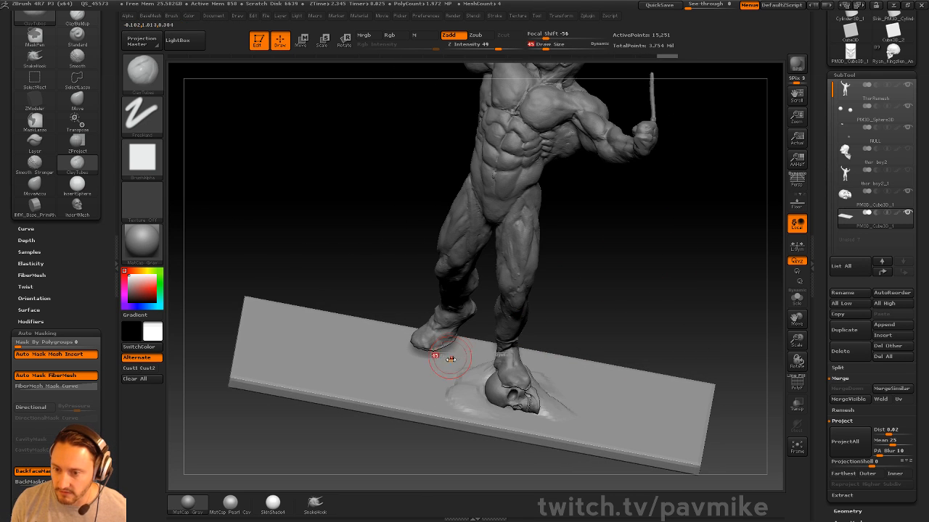
pyautogui.moveTo(427, 355)
pyautogui.mouseDown()
pyautogui.moveTo(413, 361)
pyautogui.moveTo(438, 364)
pyautogui.mouseUp()
pyautogui.press('b')
pyautogui.press('i')
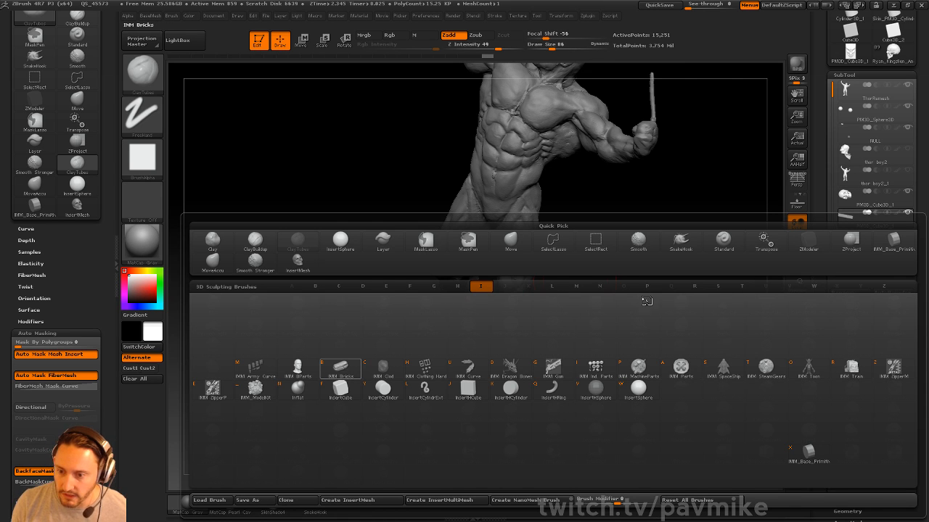
pyautogui.press('m')
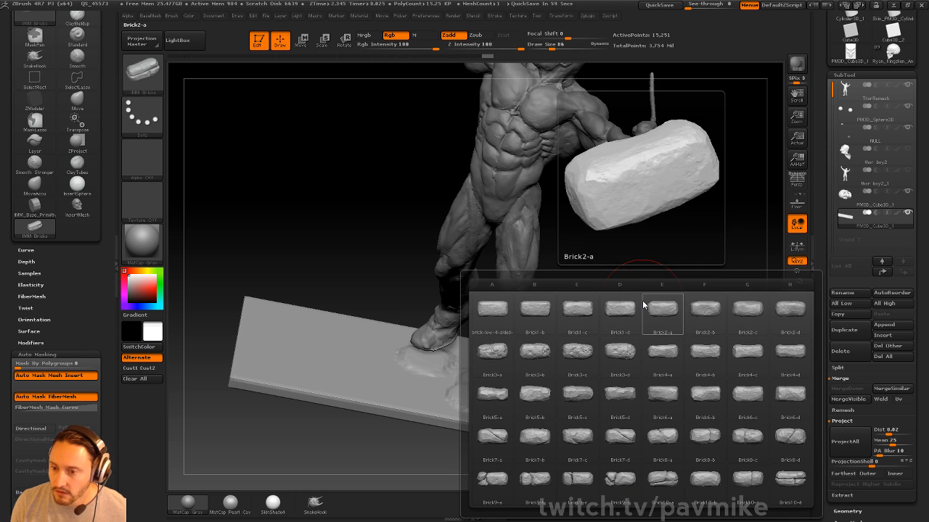
# Step: Switch to the IMM Clod brush and choose the Clod8-a rock mesh for the base
pyautogui.press('b')
pyautogui.press('i')
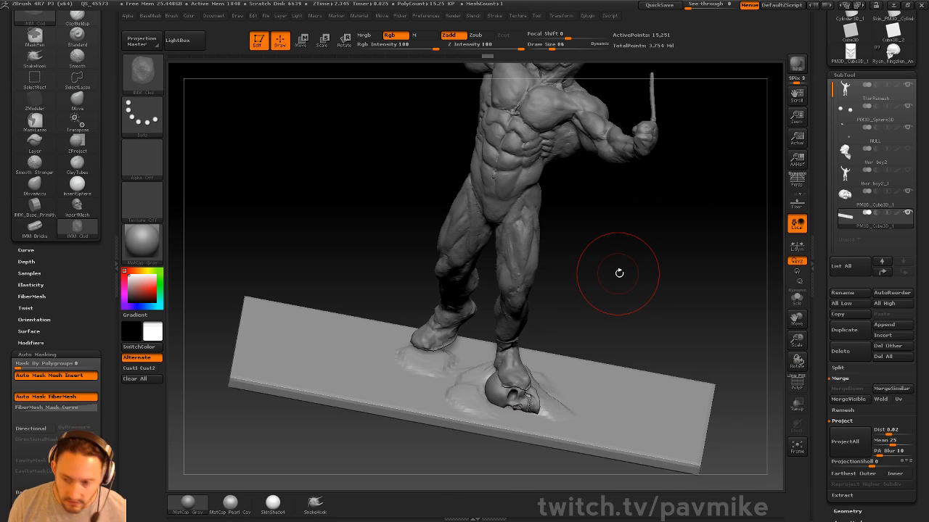
pyautogui.press('m')
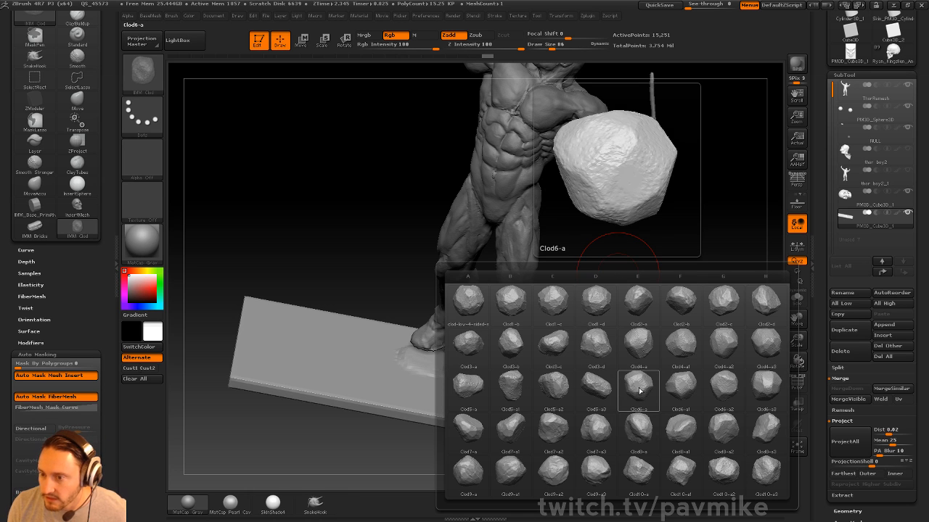
pyautogui.click(640, 429)
pyautogui.moveTo(709, 264); pyautogui.dragTo(725, 290)
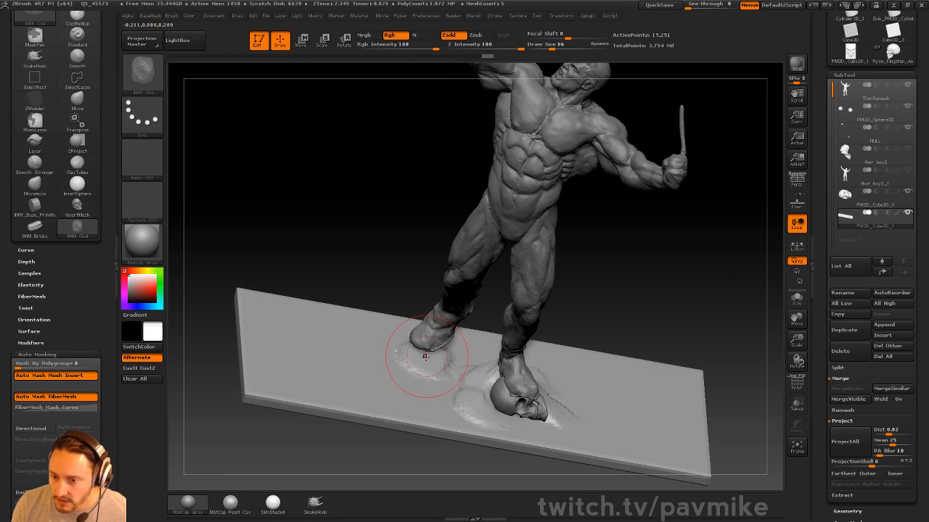
# Step: Insert a Clod8-a rock under the figure's rear foot and rotate it to lie along the slab
pyautogui.moveTo(426, 356); pyautogui.dragTo(444, 346)
pyautogui.moveTo(648, 290); pyautogui.dragTo(583, 273)
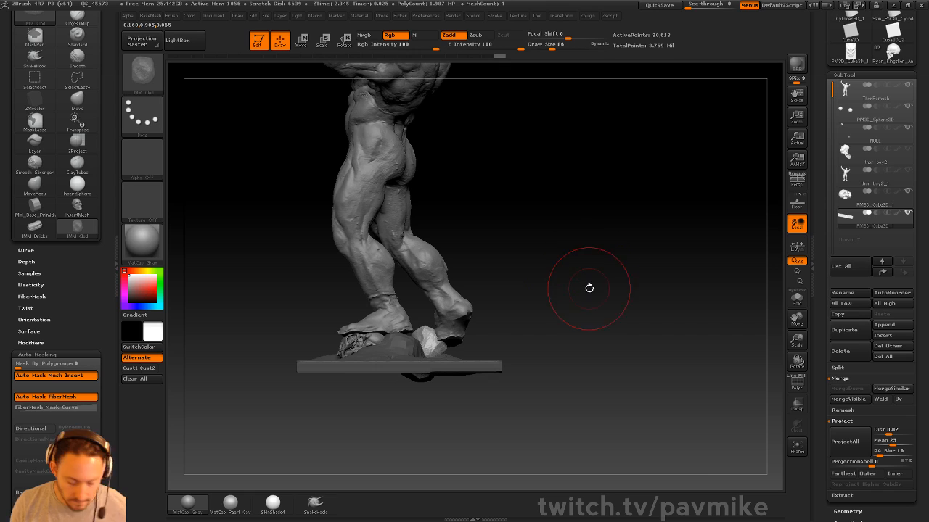
pyautogui.press('r')
pyautogui.moveTo(429, 336)
pyautogui.mouseDown()
pyautogui.moveTo(529, 330)
pyautogui.moveTo(544, 363)
pyautogui.moveTo(502, 451)
pyautogui.mouseUp()
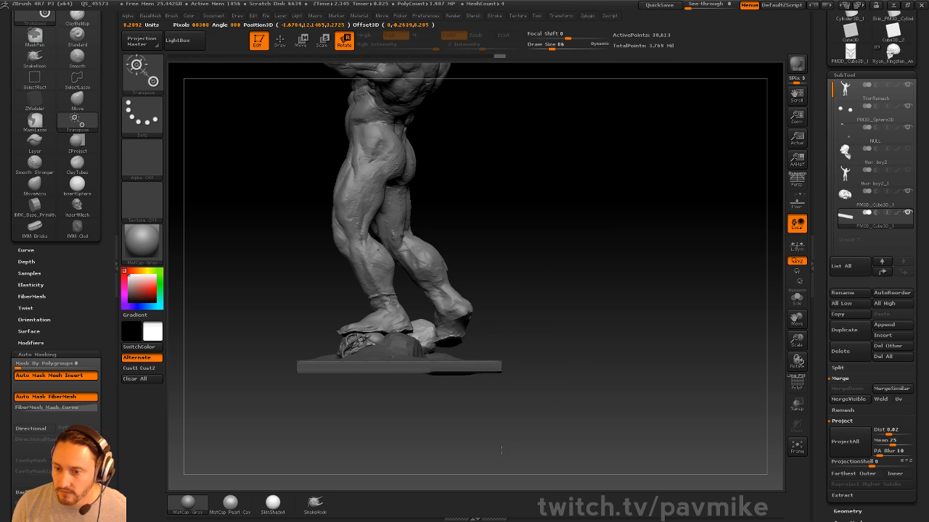
# Step: Move the inserted rock beneath the rear foot and sink it partly into the slab
pyautogui.press('w')
pyautogui.moveTo(503, 332)
pyautogui.mouseDown()
pyautogui.moveTo(548, 347)
pyautogui.moveTo(541, 346)
pyautogui.mouseUp()
pyautogui.press('q')
pyautogui.moveTo(629, 278)
pyautogui.mouseDown()
pyautogui.moveTo(663, 285)
pyautogui.moveTo(693, 308)
pyautogui.moveTo(630, 284)
pyautogui.mouseUp()
pyautogui.press('w')
pyautogui.click(445, 383)
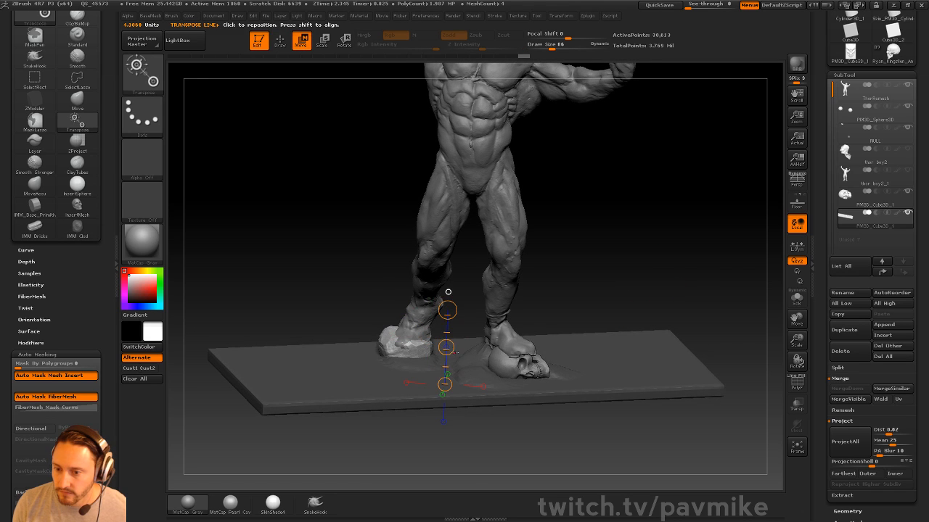
pyautogui.moveTo(454, 351); pyautogui.dragTo(445, 356)
pyautogui.press('q')
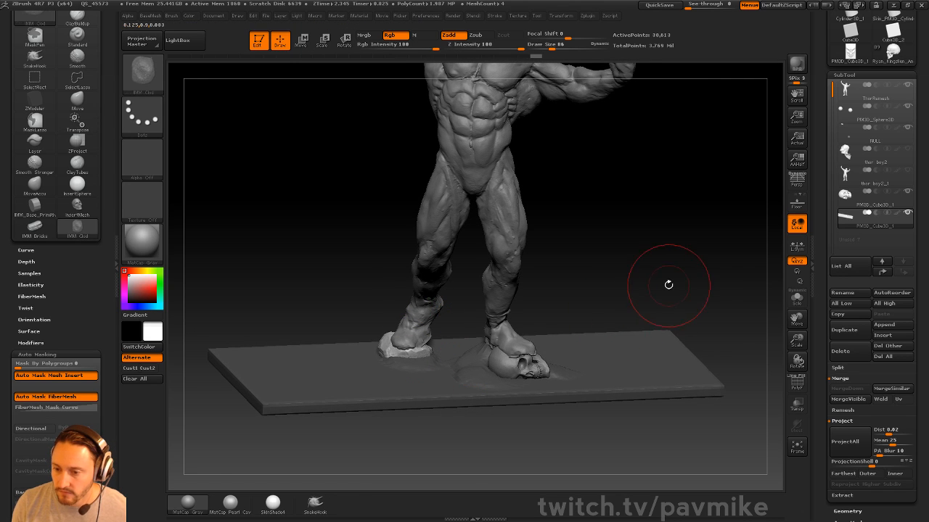
# Step: Reduce the Draw Size to 26 and split the masked points so the rock and slab become separate subtools
pyautogui.moveTo(687, 283)
pyautogui.keyDown('shift'); pyautogui.mouseDown()
pyautogui.moveTo(655, 251)
pyautogui.moveTo(642, 275)
pyautogui.mouseUp(); pyautogui.keyUp('shift')
pyautogui.press('s')
pyautogui.moveTo(642, 275)
pyautogui.mouseDown()
pyautogui.moveTo(649, 266)
pyautogui.moveTo(638, 276)
pyautogui.mouseUp()
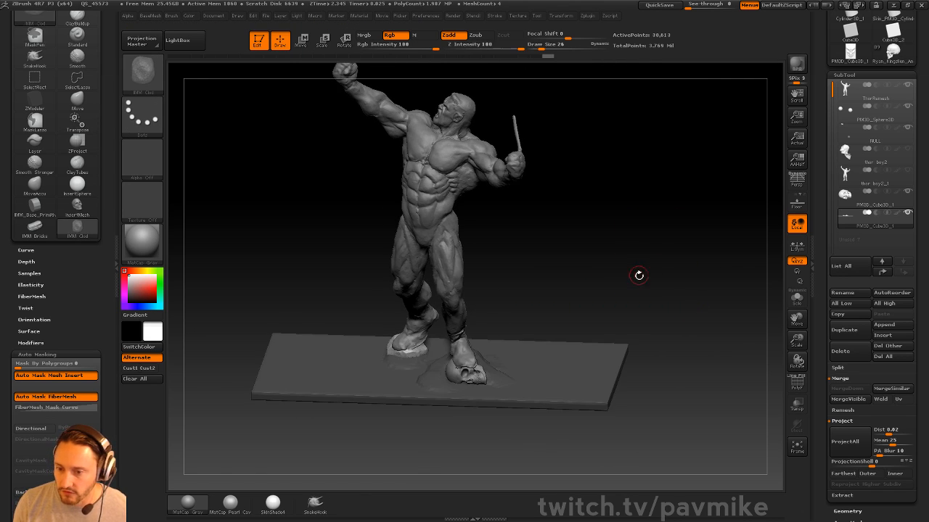
pyautogui.press('3')
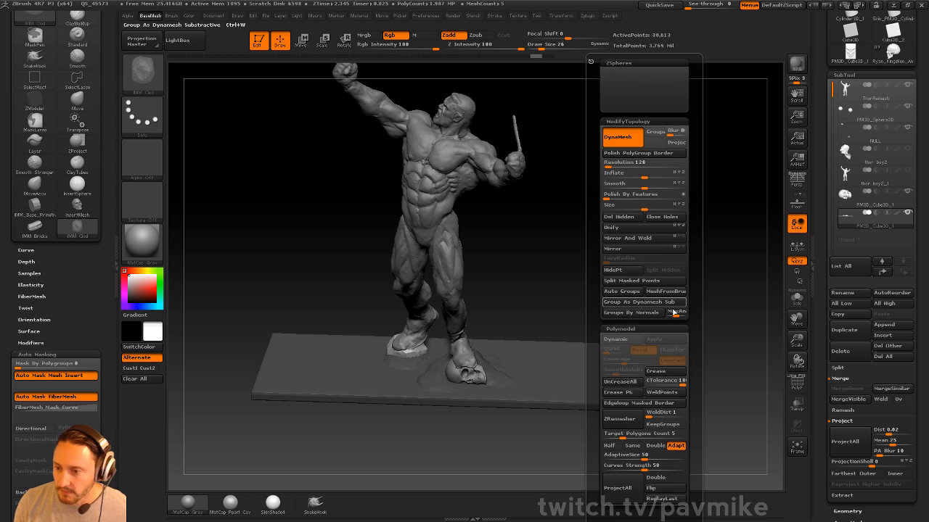
pyautogui.click(632, 282)
pyautogui.moveTo(587, 272)
pyautogui.mouseDown()
pyautogui.moveTo(655, 283)
pyautogui.moveTo(628, 319)
pyautogui.moveTo(647, 278)
pyautogui.moveTo(637, 311)
pyautogui.mouseUp()
# Step: Switch to the Standard brush, make the ThorRemesh figure the active subtool and set the Draw Size to 39
pyautogui.press('1')
pyautogui.press('s')
pyautogui.moveTo(555, 316); pyautogui.dragTo(547, 317)
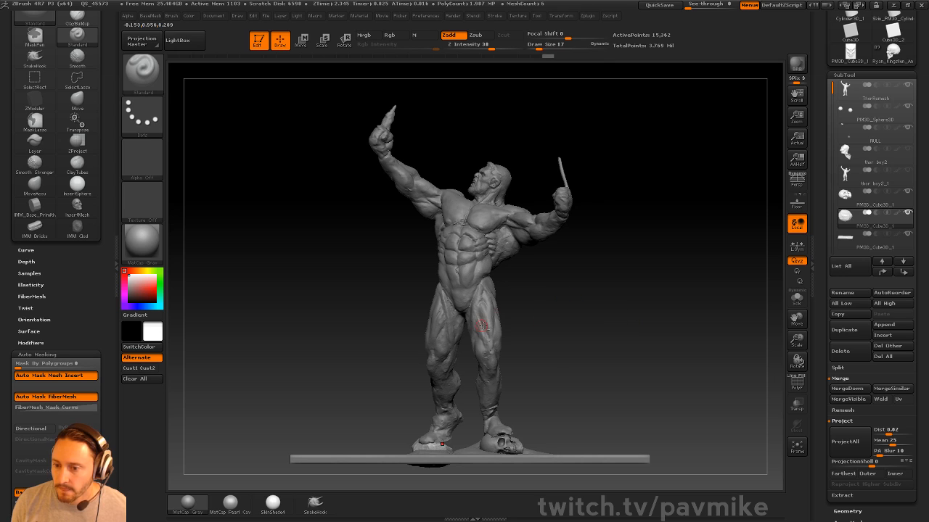
pyautogui.keyDown('alt'); pyautogui.click(481, 327); pyautogui.keyUp('alt')
pyautogui.moveTo(607, 314); pyautogui.dragTo(547, 315)
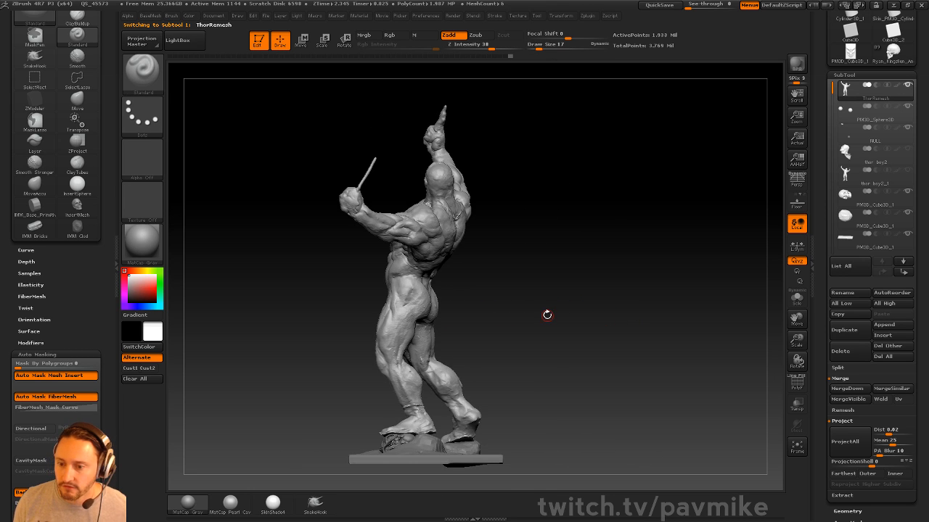
pyautogui.moveTo(590, 260); pyautogui.dragTo(685, 283)
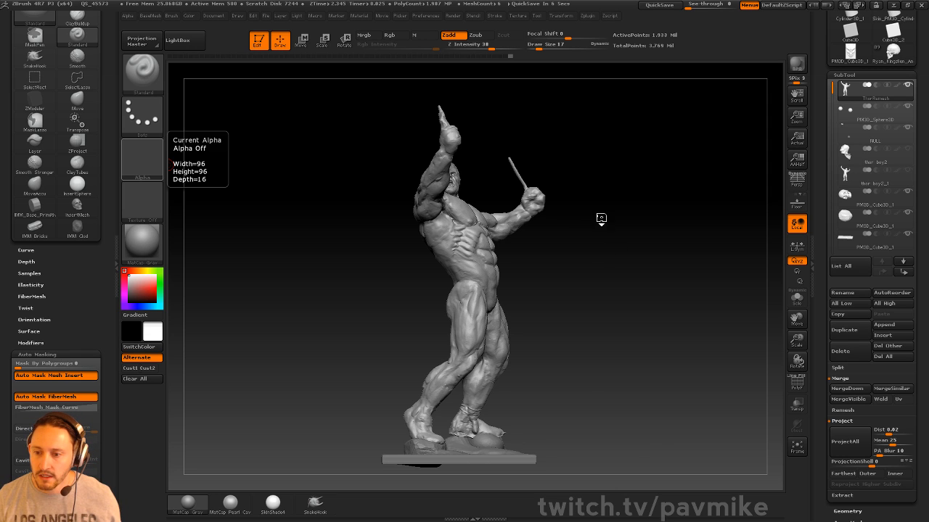
pyautogui.moveTo(601, 220); pyautogui.dragTo(614, 267)
pyautogui.press('s')
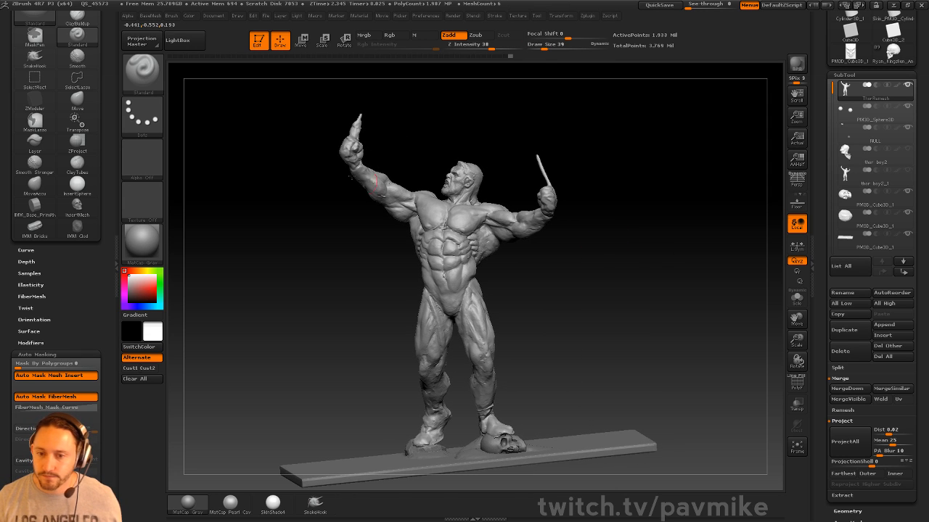
# Step: Leave Edit mode, clear the canvas and redraw the ThorRemesh tool on it in Edit mode
pyautogui.click(261, 49)
pyautogui.hotkey('ctrl', 'n')
pyautogui.moveTo(827, 241); pyautogui.dragTo(828, 425)
pyautogui.click(850, 152)
pyautogui.click(854, 126)
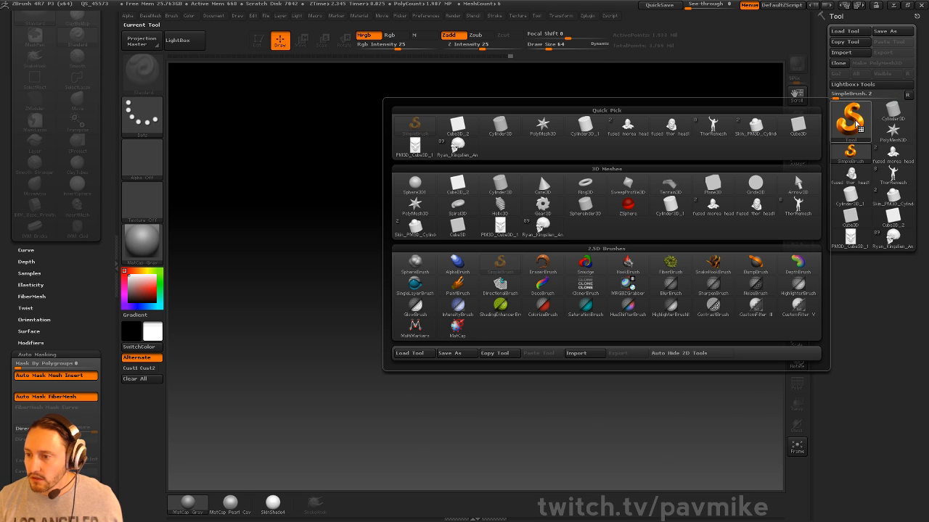
pyautogui.click(893, 174)
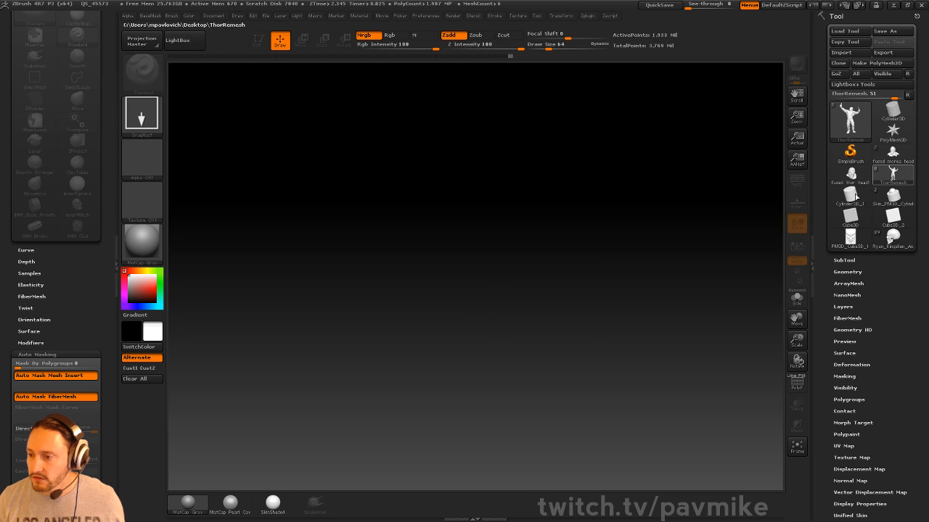
pyautogui.moveTo(465, 319)
pyautogui.mouseDown()
pyautogui.moveTo(469, 374)
pyautogui.moveTo(276, 74)
pyautogui.mouseUp()
pyautogui.press('t')
# Step: Switch to the anatomy model tool and delete all of its subtools
pyautogui.click(891, 238)
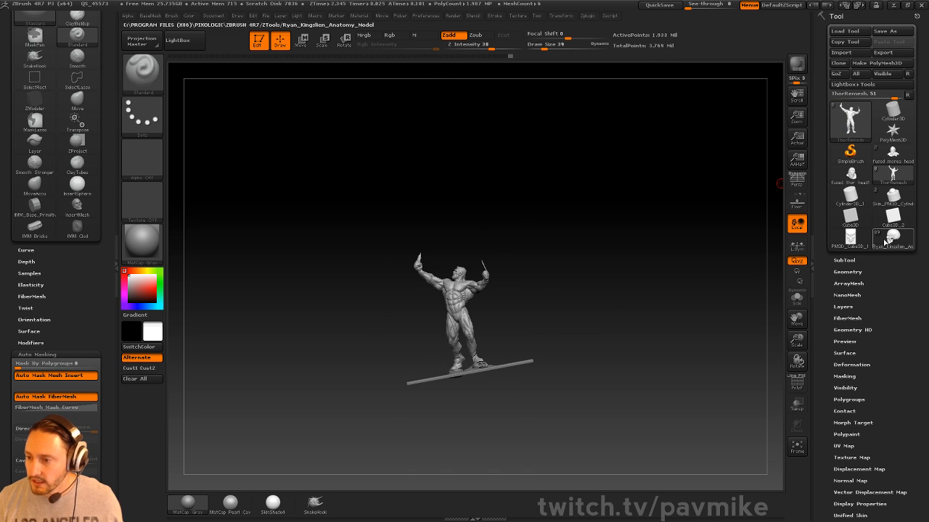
pyautogui.click(831, 260)
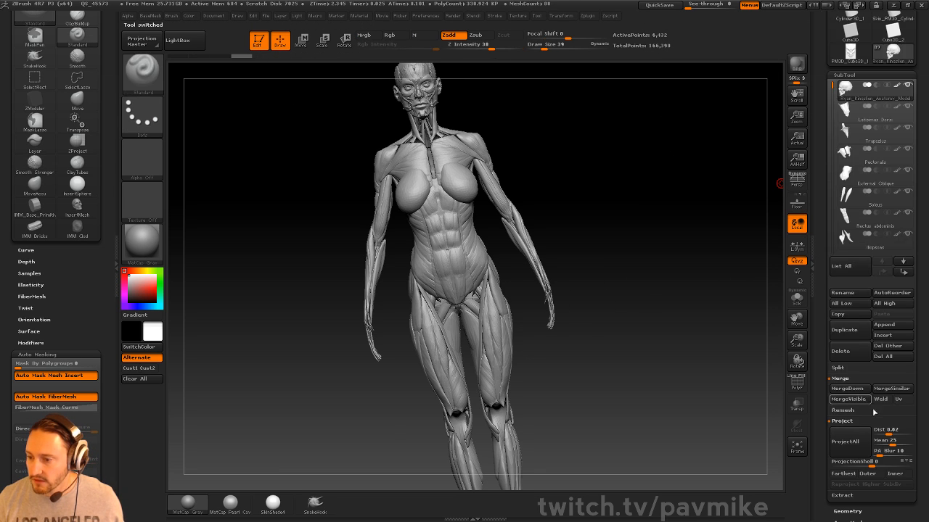
pyautogui.click(883, 356)
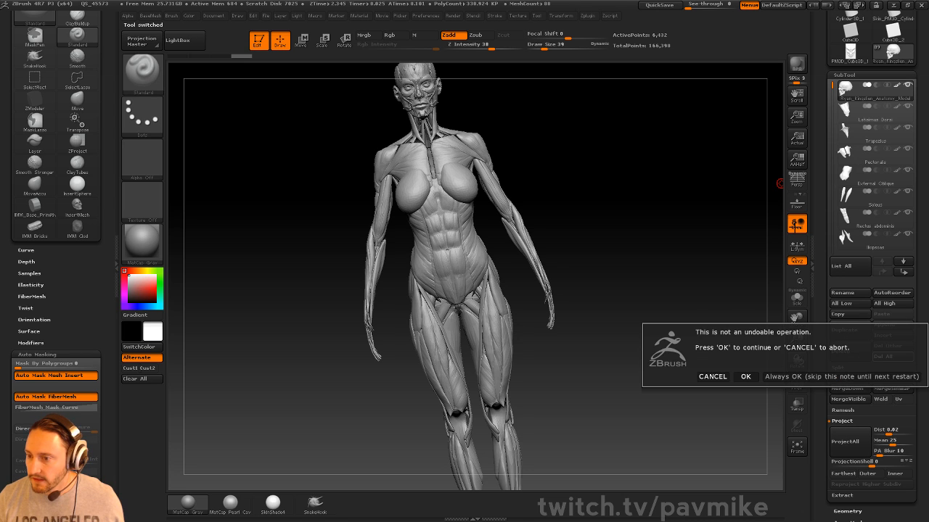
pyautogui.click(744, 375)
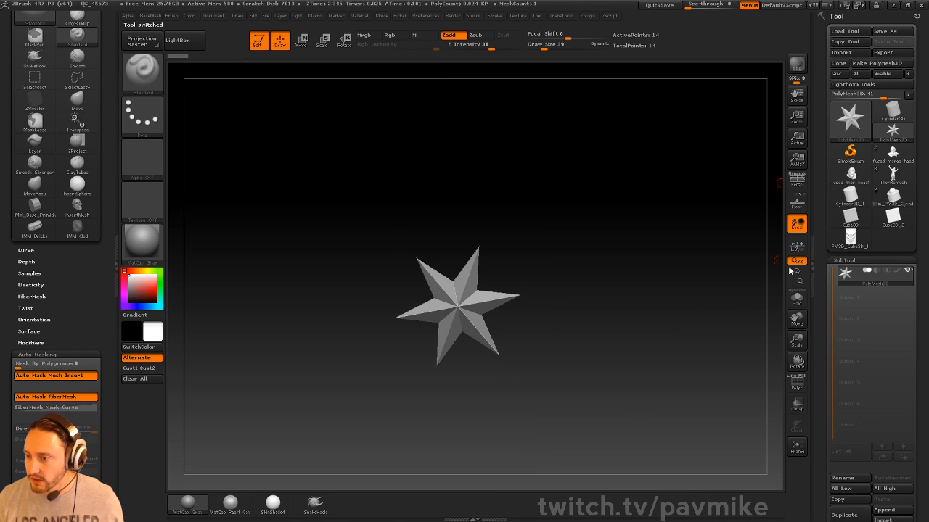
# Step: Switch to the Skin_PM3D_Cylinder3D tool and delete all of its subtools
pyautogui.click(895, 203)
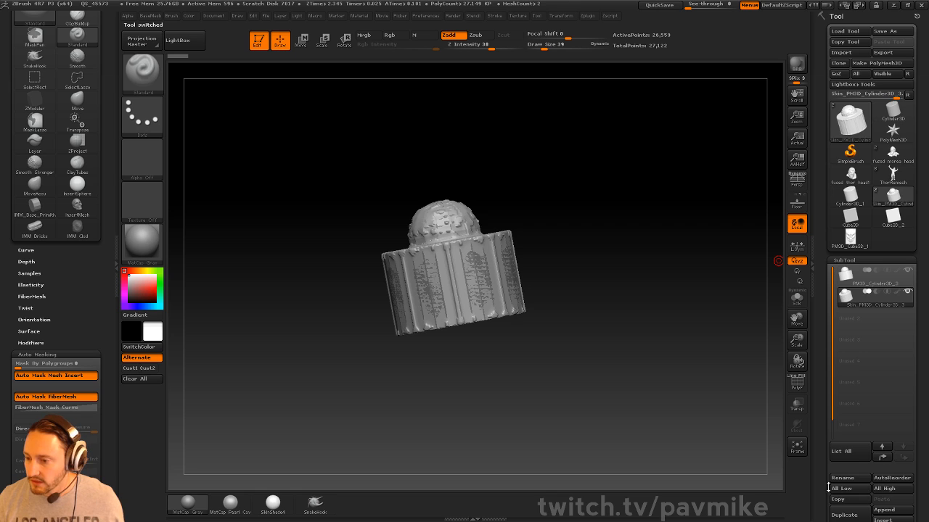
pyautogui.scroll(-4, 848, 475)
pyautogui.click(883, 469)
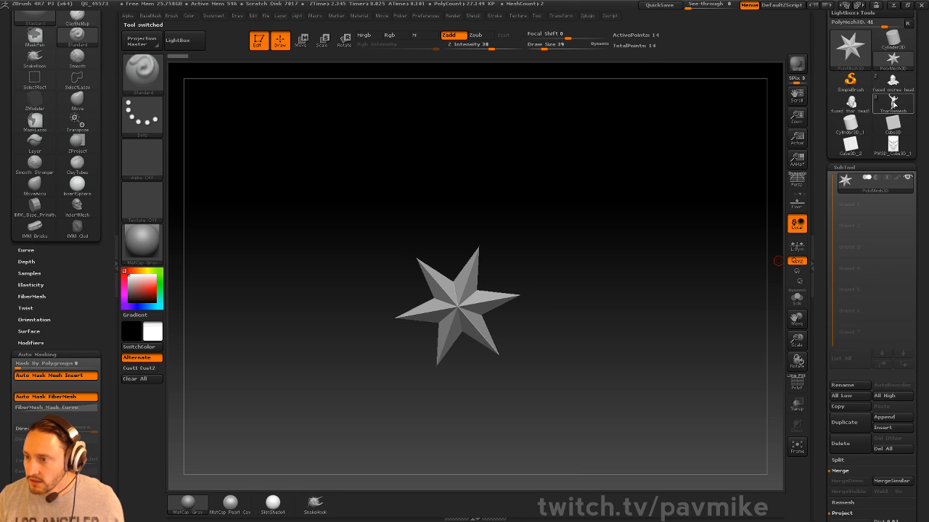
# Step: Switch to the fused morea head1 tool and save it as a ZTool on the Desktop
pyautogui.click(894, 104)
pyautogui.click(893, 81)
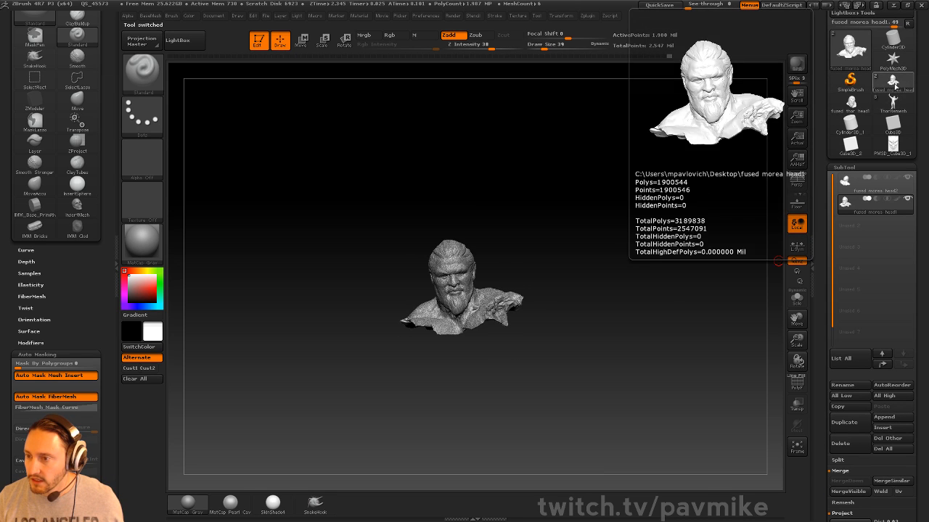
pyautogui.scroll(3, 841, 210)
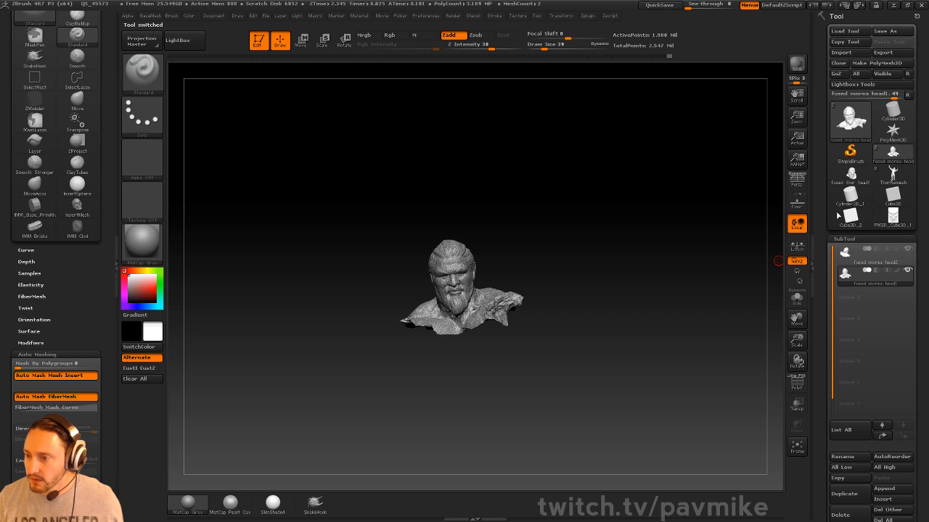
pyautogui.click(882, 30)
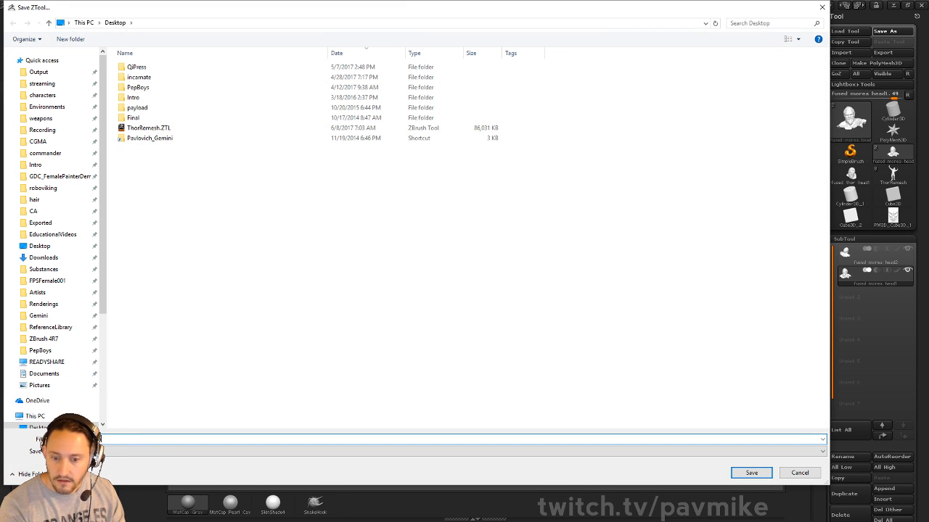
pyautogui.press('Return')
# Step: Delete all subtools of the saved head tool and remove the PM3D_Cube3D_1 relief tool
pyautogui.scroll(-4, 871, 348)
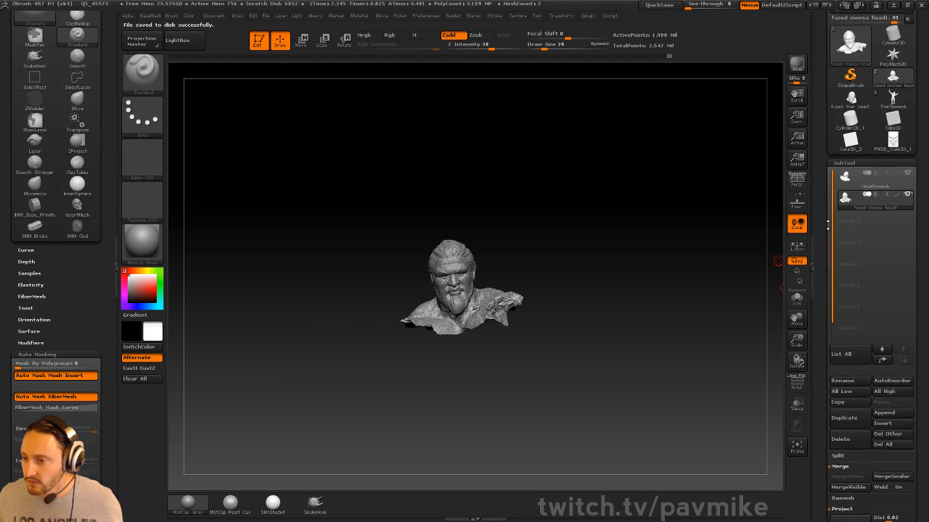
pyautogui.click(899, 396)
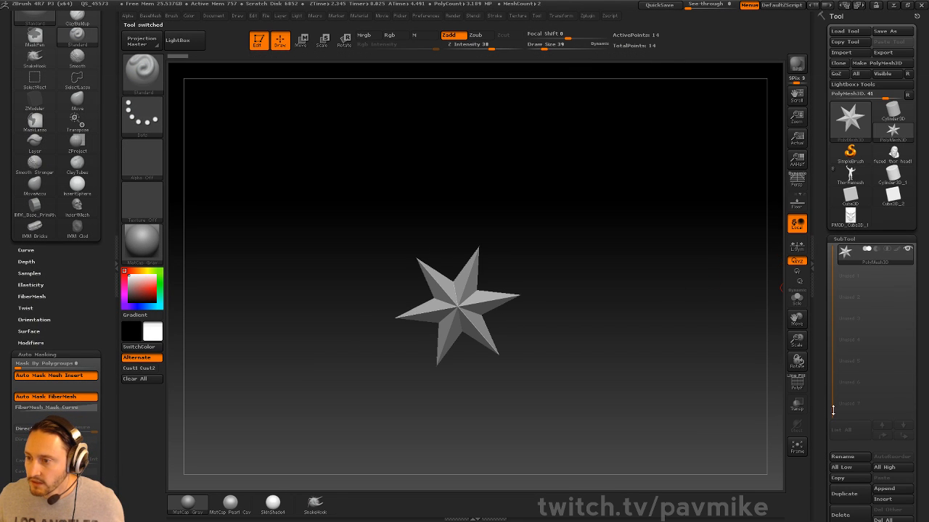
pyautogui.click(855, 219)
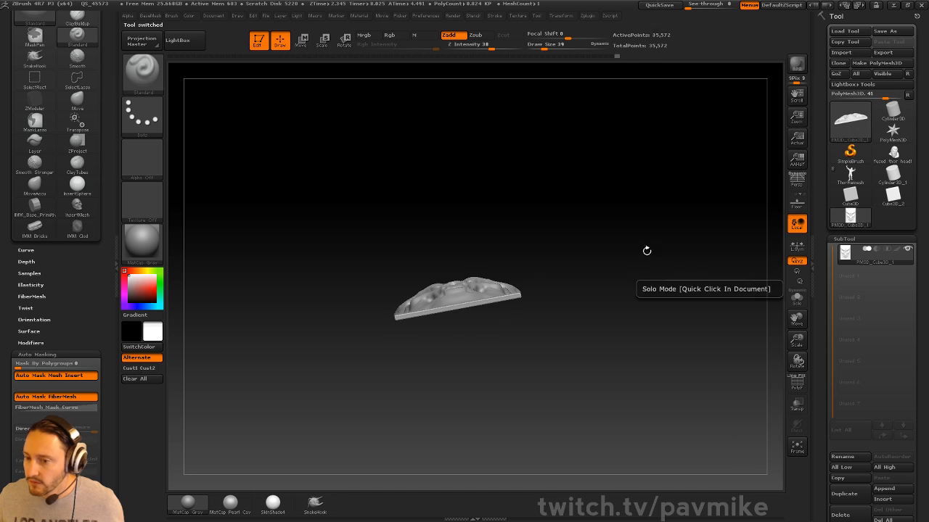
pyautogui.moveTo(643, 248); pyautogui.dragTo(681, 341)
pyautogui.moveTo(822, 346); pyautogui.dragTo(821, 275)
pyautogui.click(846, 340)
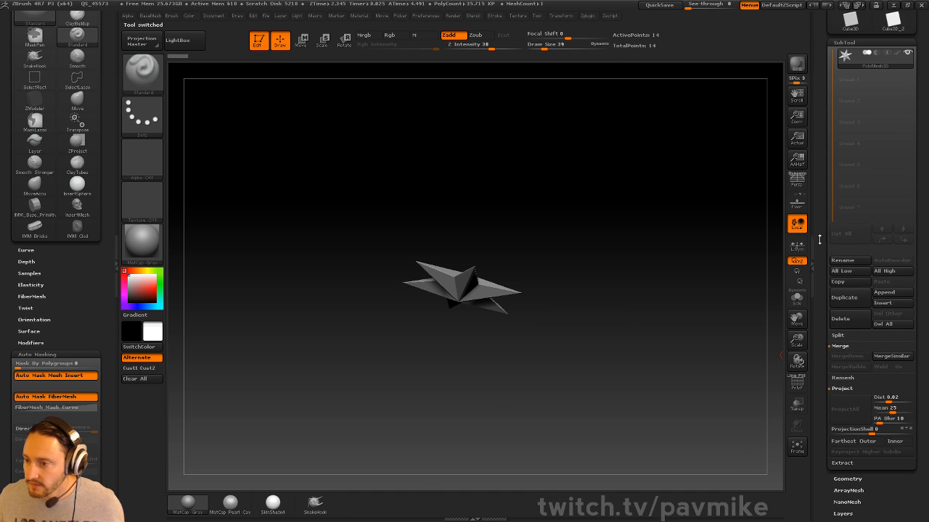
# Step: Switch to the fused thor head1 tool and delete it
pyautogui.moveTo(819, 240); pyautogui.dragTo(811, 344)
pyautogui.click(905, 156)
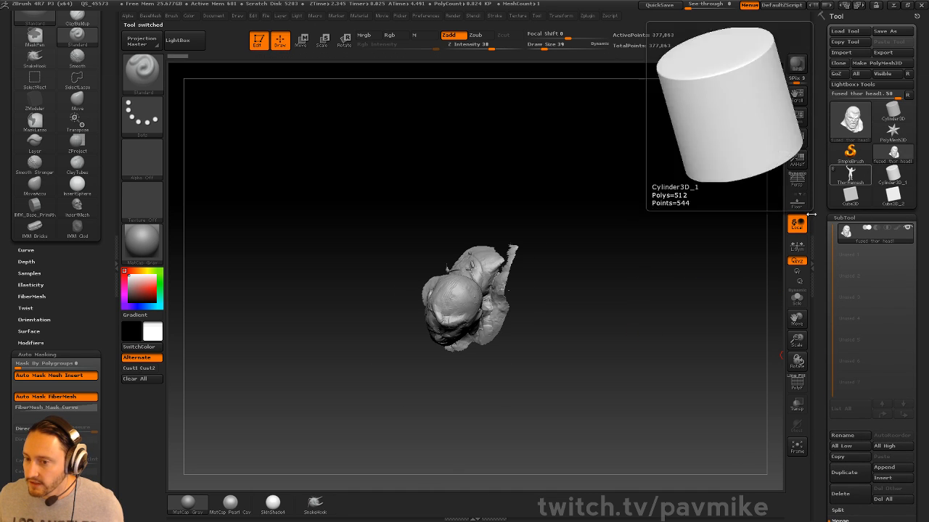
pyautogui.moveTo(822, 286); pyautogui.dragTo(832, 392)
pyautogui.click(866, 318)
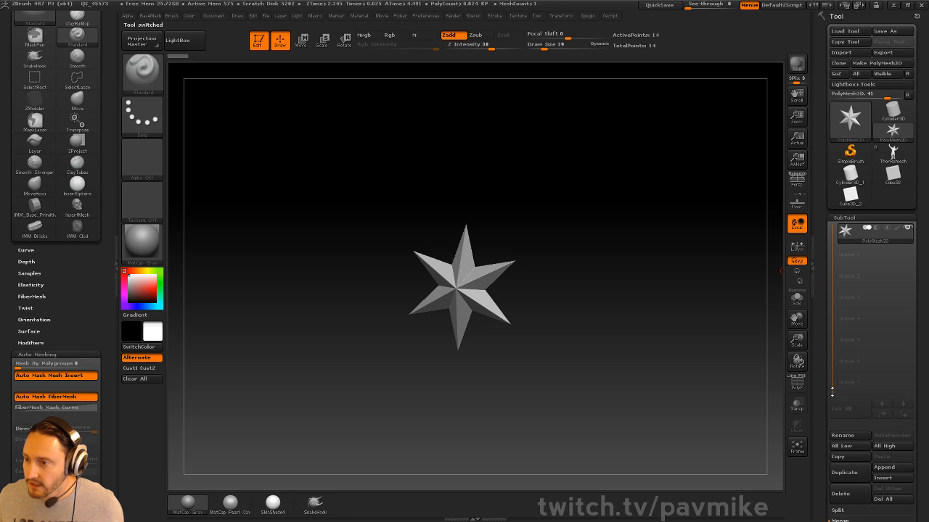
# Step: Return to the ThorRemesh tool and turn on PolyFrame display to inspect the mesh of the figure's legs
pyautogui.click(893, 152)
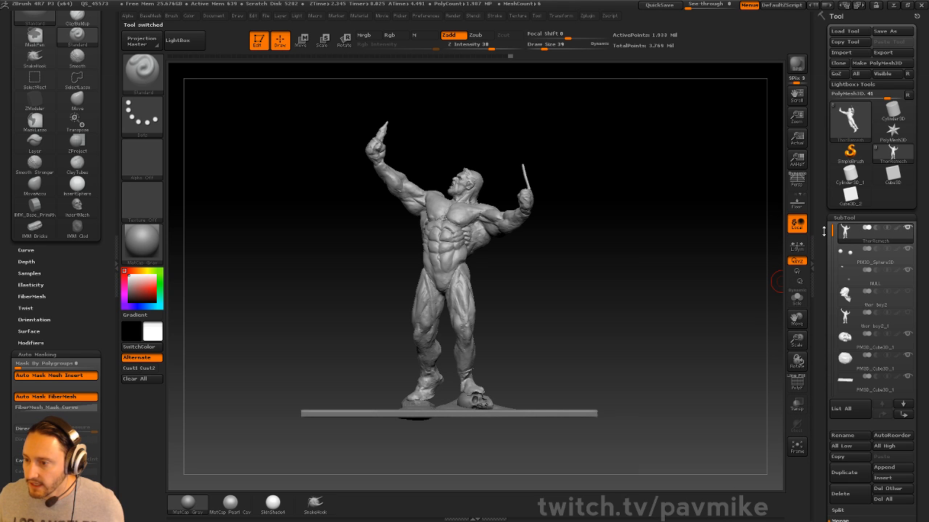
pyautogui.moveTo(824, 231); pyautogui.dragTo(824, 198)
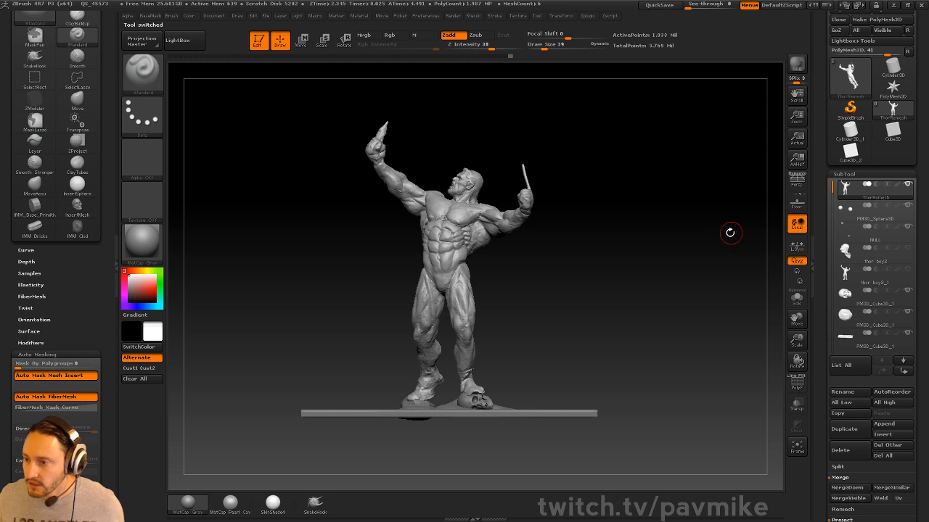
pyautogui.moveTo(730, 233); pyautogui.dragTo(753, 343)
pyautogui.click(804, 380)
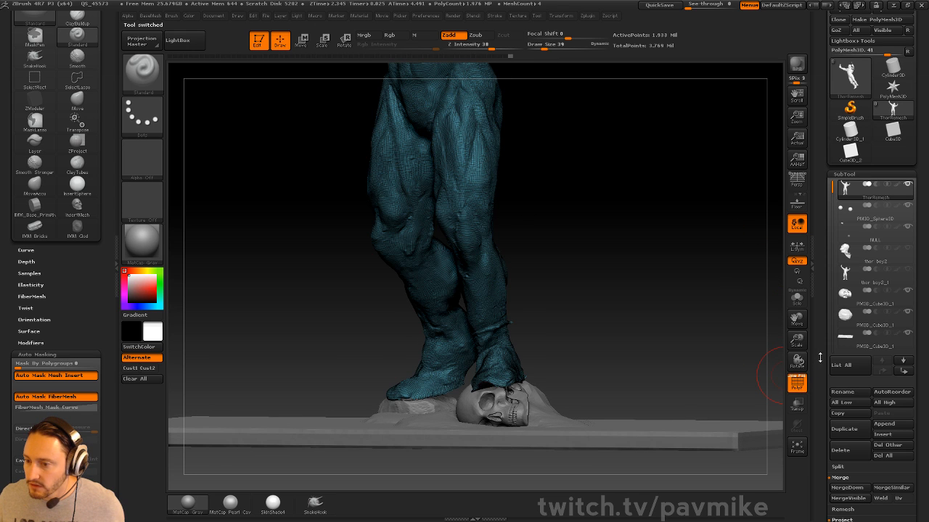
pyautogui.moveTo(820, 358); pyautogui.dragTo(832, 259)
pyautogui.click(844, 330)
pyautogui.moveTo(827, 326); pyautogui.dragTo(836, 519)
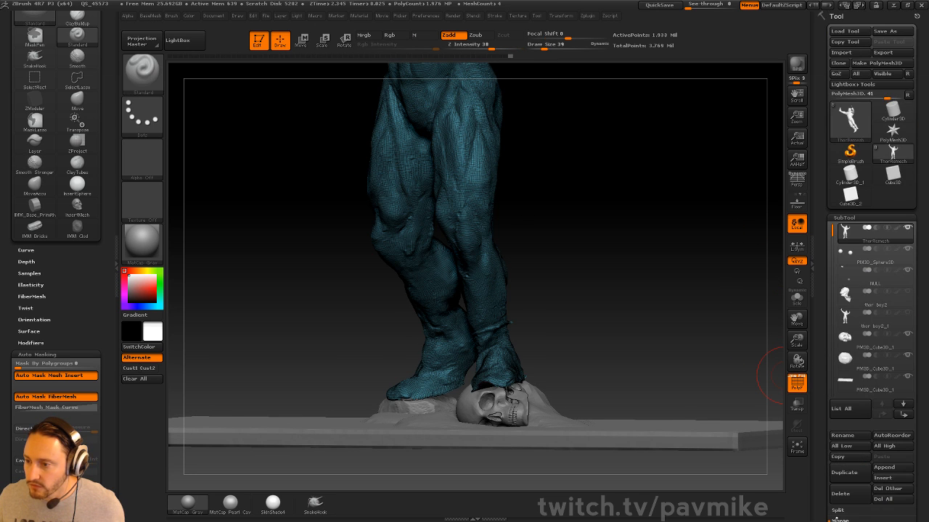
# Step: Select the thor boy2_1 subtool and clone it as a separate tool, picking the clone
pyautogui.click(856, 317)
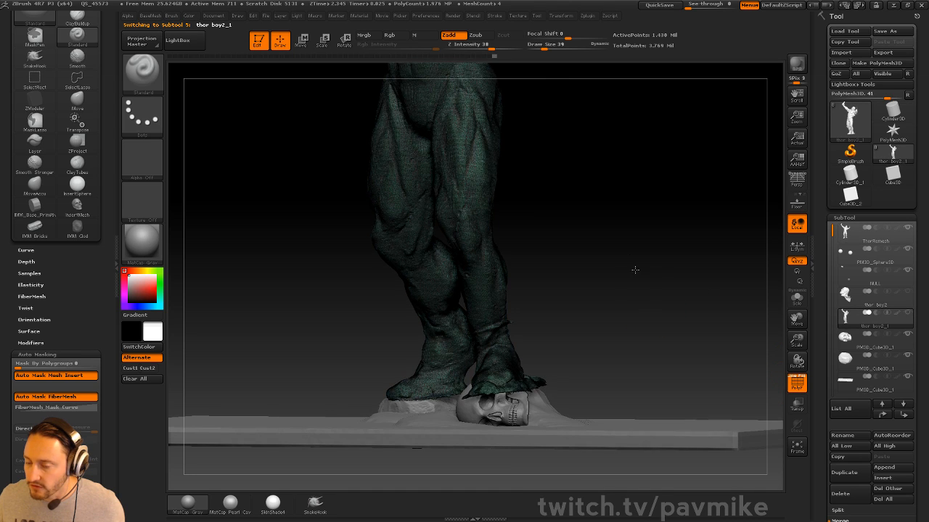
pyautogui.press('f')
pyautogui.keyDown('alt'); pyautogui.moveTo(629, 237); pyautogui.dragTo(631, 252); pyautogui.keyUp('alt')
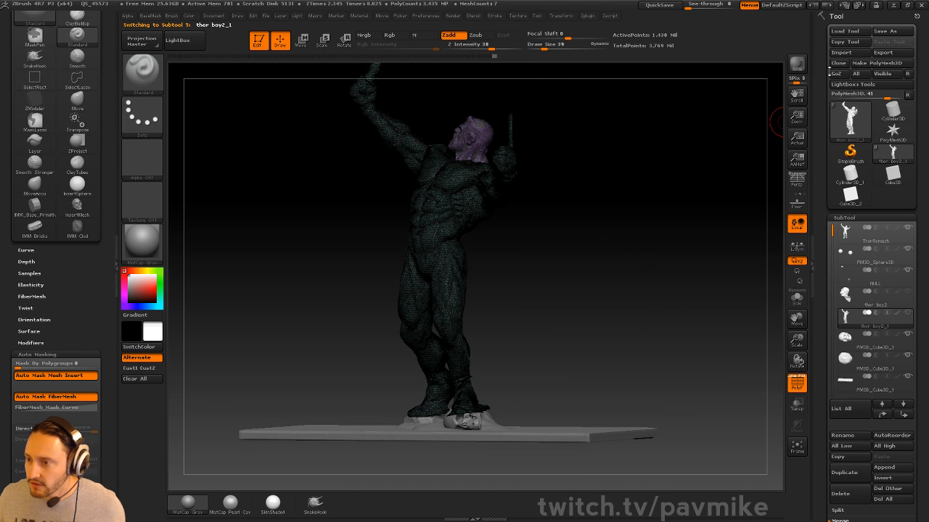
pyautogui.click(838, 64)
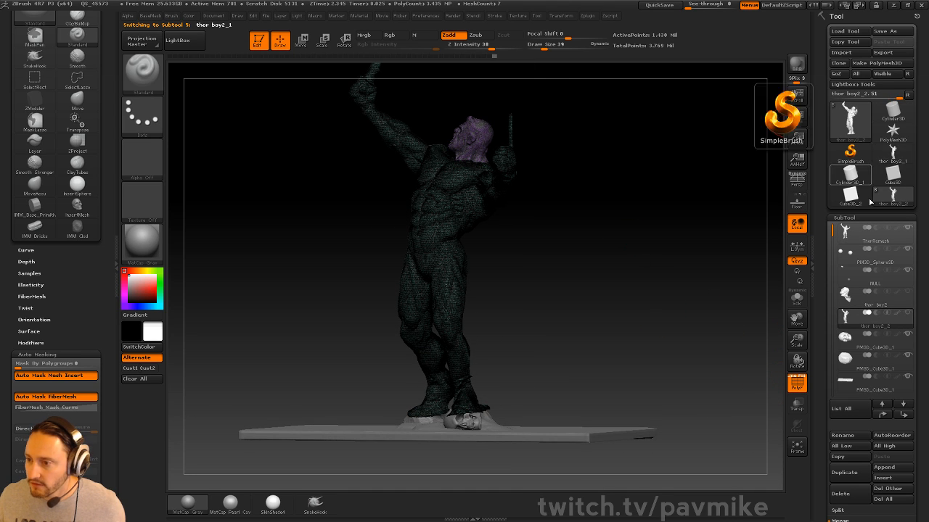
pyautogui.click(892, 163)
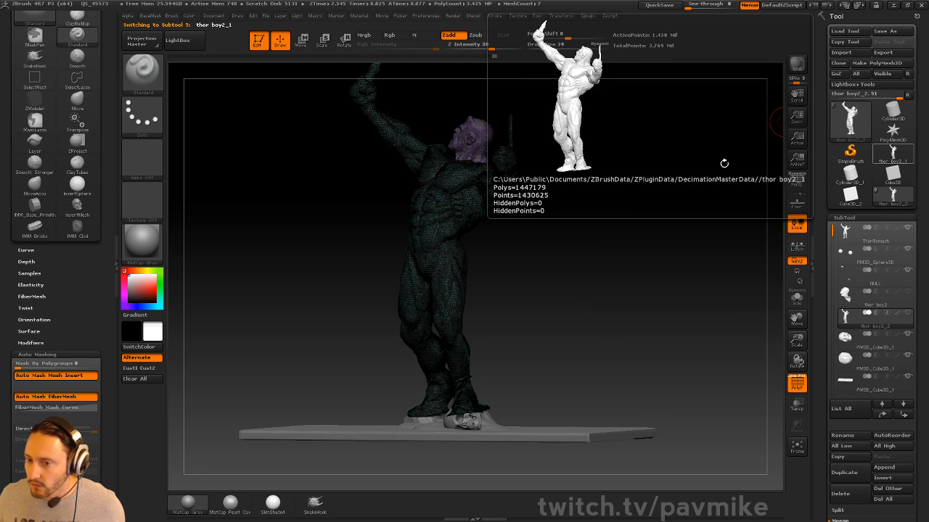
# Step: DynaMesh the cloned thor boy2_1 figure at resolution 760
pyautogui.moveTo(643, 326); pyautogui.dragTo(635, 303)
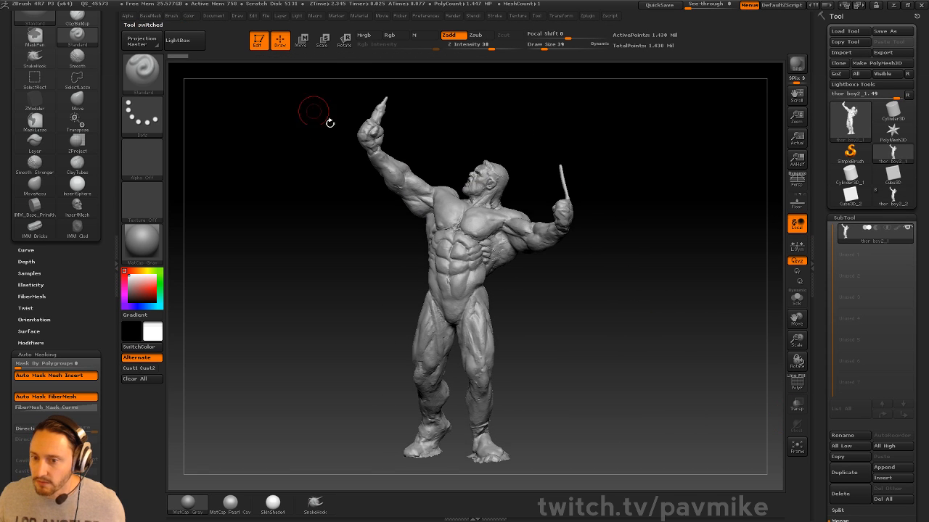
pyautogui.keyDown('shift'); pyautogui.moveTo(673, 246); pyautogui.dragTo(674, 254); pyautogui.keyUp('shift')
pyautogui.press('1')
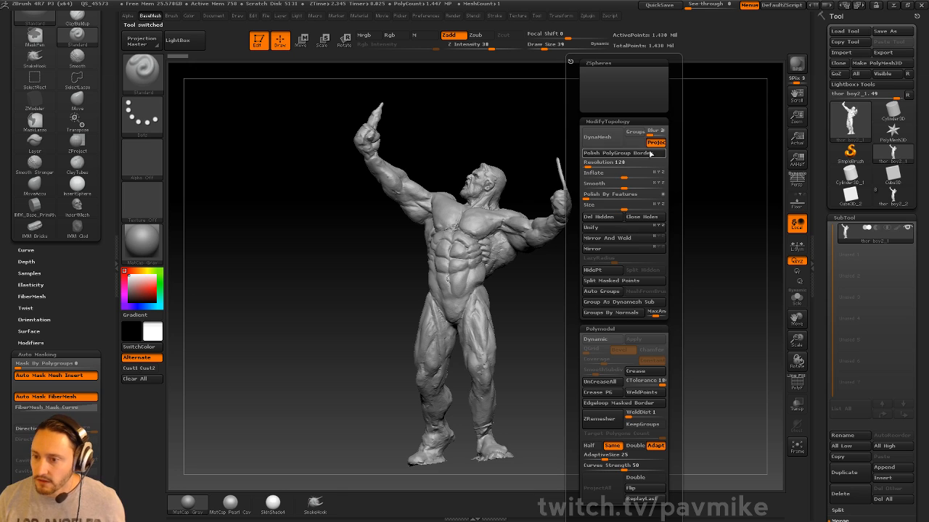
pyautogui.click(605, 138)
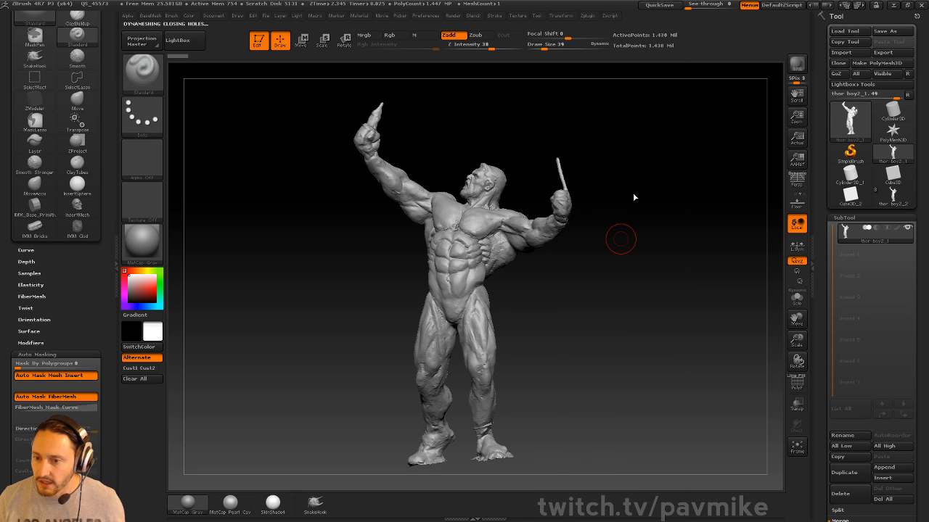
# Step: Lasso-isolate the raised fist with its finger spike, invert the visibility and delete the hidden fist from the figure
pyautogui.moveTo(624, 214)
pyautogui.mouseDown()
pyautogui.moveTo(661, 230)
pyautogui.moveTo(639, 290)
pyautogui.mouseUp()
pyautogui.keyDown('alt'); pyautogui.moveTo(464, 87); pyautogui.dragTo(482, 210); pyautogui.keyUp('alt')
pyautogui.moveTo(483, 210); pyautogui.dragTo(440, 210)
pyautogui.hotkey('ctrl', 'shift')
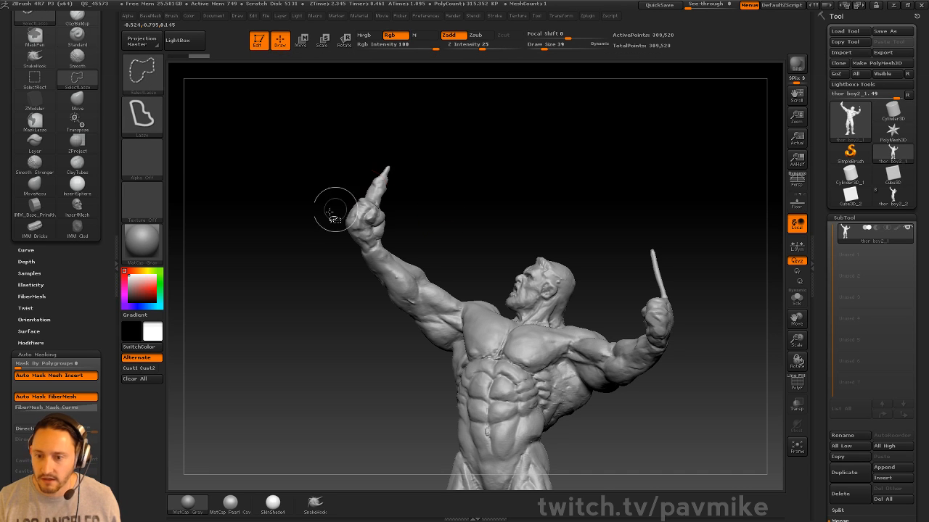
pyautogui.moveTo(336, 208)
pyautogui.keyDown('ctrl'); pyautogui.keyDown('shift'); pyautogui.mouseDown()
pyautogui.moveTo(431, 118)
pyautogui.moveTo(305, 236)
pyautogui.moveTo(300, 261)
pyautogui.mouseUp(); pyautogui.keyUp('shift'); pyautogui.keyUp('ctrl')
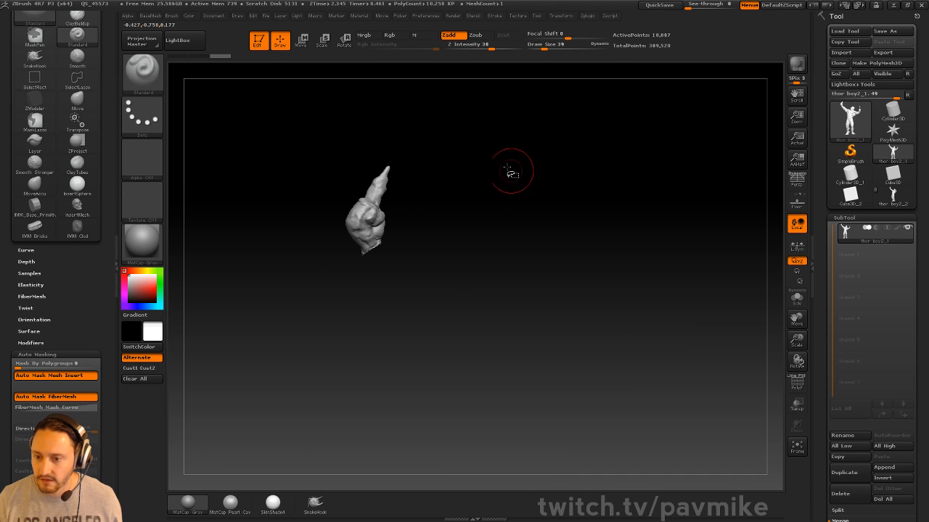
pyautogui.keyDown('ctrl'); pyautogui.keyDown('shift'); pyautogui.moveTo(513, 175); pyautogui.dragTo(593, 180); pyautogui.keyUp('shift'); pyautogui.keyUp('ctrl')
pyautogui.press('1')
pyautogui.click(533, 217)
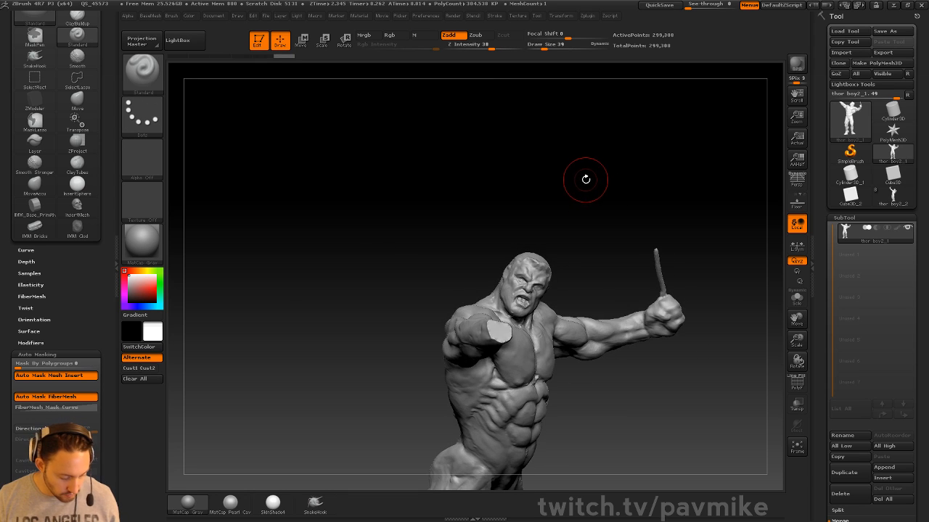
# Step: Choose the IMM BParts insert brush and pick a hand mesh from its inserts
pyautogui.press('b')
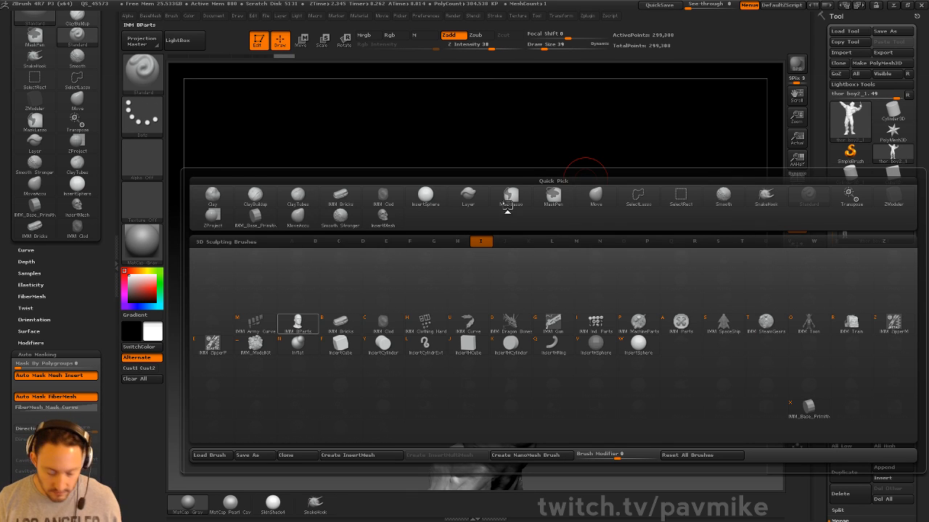
pyautogui.press('m')
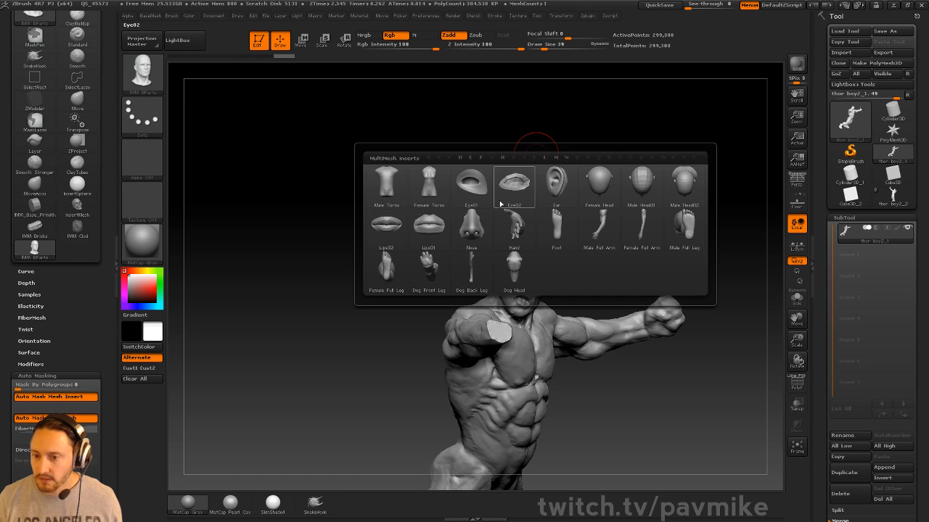
pyautogui.click(437, 275)
pyautogui.moveTo(512, 361); pyautogui.dragTo(516, 375)
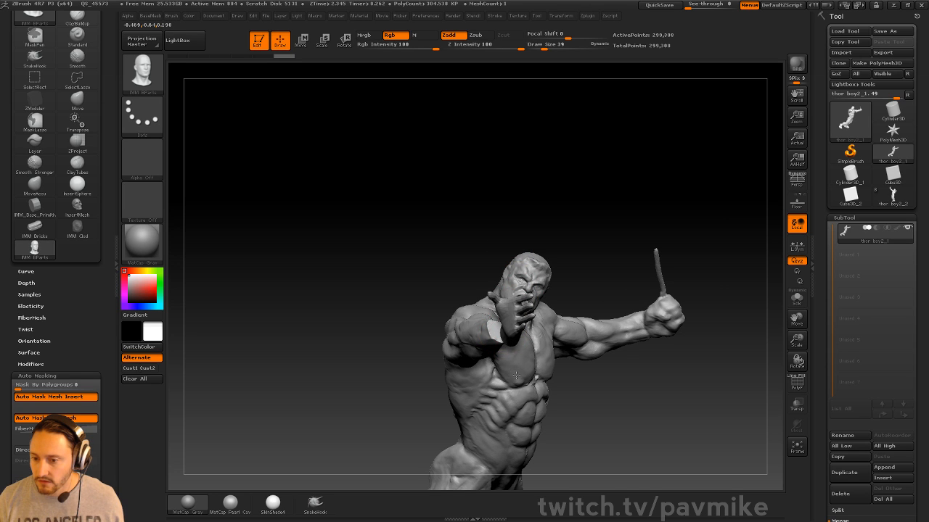
pyautogui.moveTo(686, 401)
pyautogui.mouseDown()
pyautogui.moveTo(638, 399)
pyautogui.moveTo(652, 394)
pyautogui.moveTo(647, 378)
pyautogui.moveTo(615, 362)
pyautogui.mouseUp()
pyautogui.hotkey('ctrl', 'z')
# Step: Insert the open hand mesh over the figure's remaining fist and split it off as its own subtool
pyautogui.moveTo(675, 284)
pyautogui.mouseDown()
pyautogui.moveTo(705, 345)
pyautogui.moveTo(669, 327)
pyautogui.mouseUp()
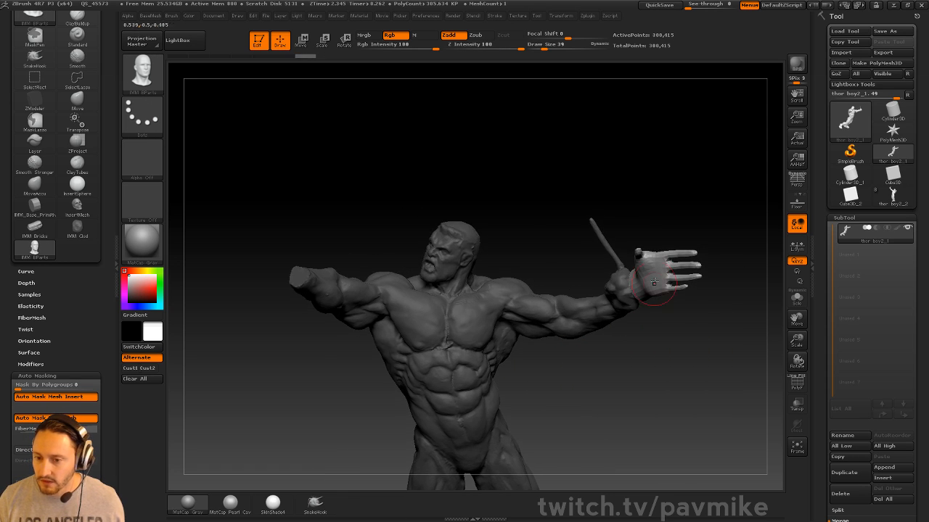
pyautogui.press('1')
pyautogui.click(677, 281)
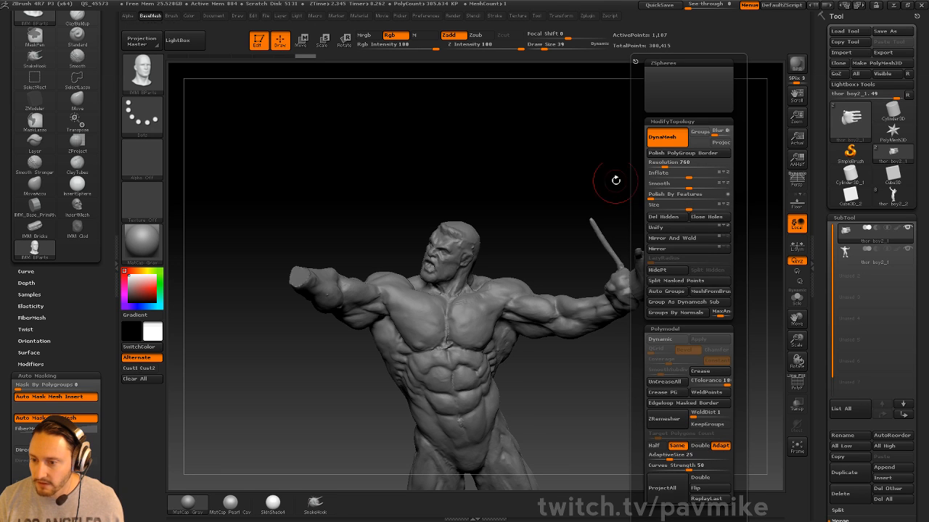
# Step: Mirror the hand subtool over to the side of the cut arm
pyautogui.press('1')
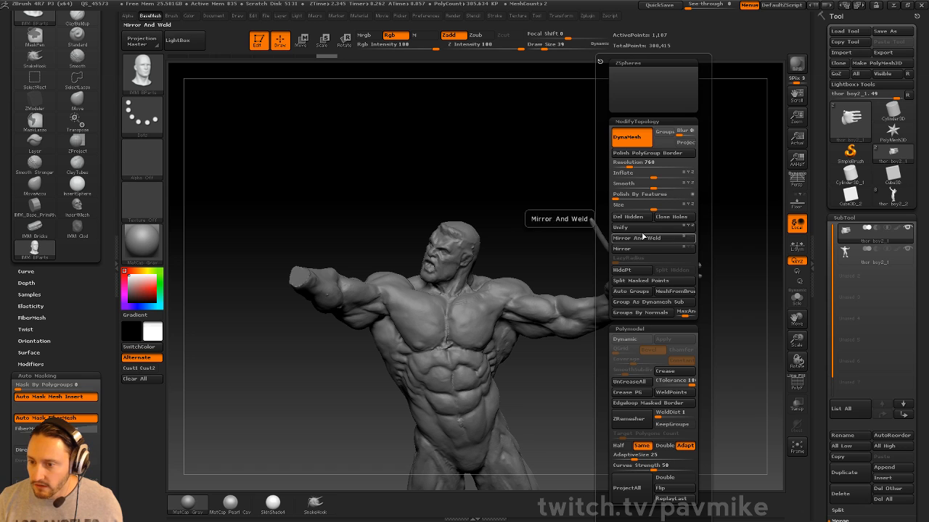
pyautogui.click(643, 248)
pyautogui.moveTo(520, 211); pyautogui.dragTo(616, 180)
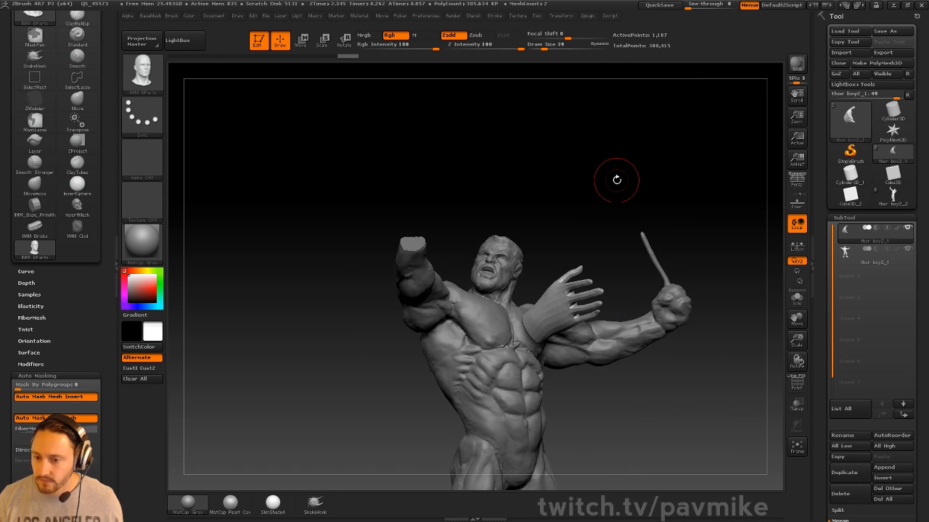
# Step: Move the mirrored hand with the transpose line up to the cut wrist of the raised arm
pyautogui.press('w')
pyautogui.moveTo(712, 395); pyautogui.dragTo(755, 363)
pyautogui.moveTo(689, 342); pyautogui.dragTo(626, 270)
pyautogui.moveTo(575, 352); pyautogui.dragTo(440, 260)
pyautogui.moveTo(508, 283); pyautogui.dragTo(525, 323)
pyautogui.moveTo(441, 284)
pyautogui.mouseDown()
pyautogui.moveTo(402, 257)
pyautogui.moveTo(414, 261)
pyautogui.mouseUp()
pyautogui.moveTo(566, 196)
pyautogui.mouseDown()
pyautogui.moveTo(481, 245)
pyautogui.moveTo(500, 244)
pyautogui.mouseUp()
pyautogui.moveTo(393, 262)
pyautogui.mouseDown()
pyautogui.moveTo(439, 234)
pyautogui.moveTo(438, 256)
pyautogui.mouseUp()
pyautogui.moveTo(573, 268)
pyautogui.mouseDown()
pyautogui.moveTo(584, 204)
pyautogui.moveTo(597, 228)
pyautogui.moveTo(481, 285)
pyautogui.mouseUp()
# Step: Scale the hand to match the wrist stump and rotate it in line with the forearm
pyautogui.press('e')
pyautogui.moveTo(415, 323)
pyautogui.mouseDown()
pyautogui.moveTo(522, 233)
pyautogui.moveTo(507, 249)
pyautogui.mouseUp()
pyautogui.moveTo(510, 284); pyautogui.dragTo(665, 290)
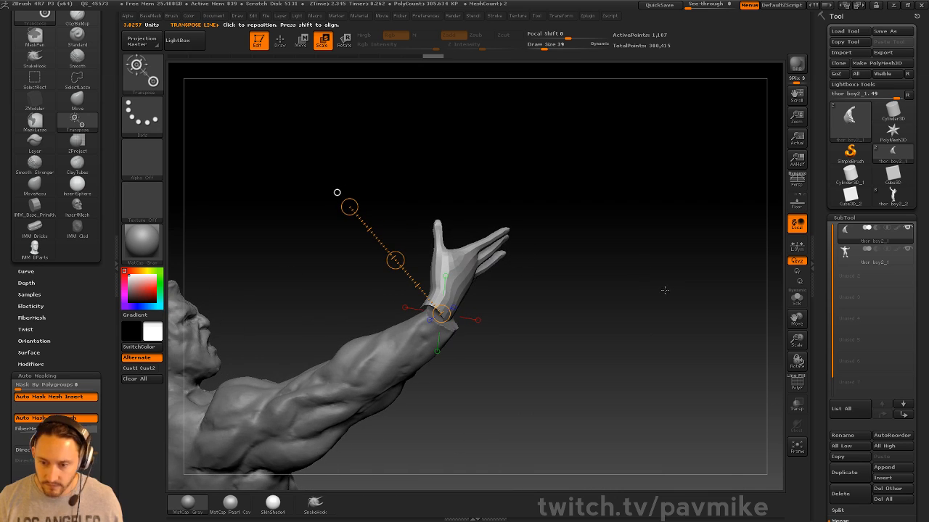
pyautogui.press('r')
pyautogui.moveTo(460, 290); pyautogui.dragTo(525, 180)
pyautogui.moveTo(548, 243)
pyautogui.mouseDown()
pyautogui.moveTo(608, 261)
pyautogui.moveTo(611, 253)
pyautogui.mouseUp()
# Step: Fine-tune the hand's position and rotation from several angles until its base sits on the wrist stump
pyautogui.press('w')
pyautogui.moveTo(537, 193)
pyautogui.mouseDown()
pyautogui.moveTo(495, 247)
pyautogui.moveTo(496, 154)
pyautogui.mouseUp()
pyautogui.moveTo(572, 274); pyautogui.dragTo(560, 230)
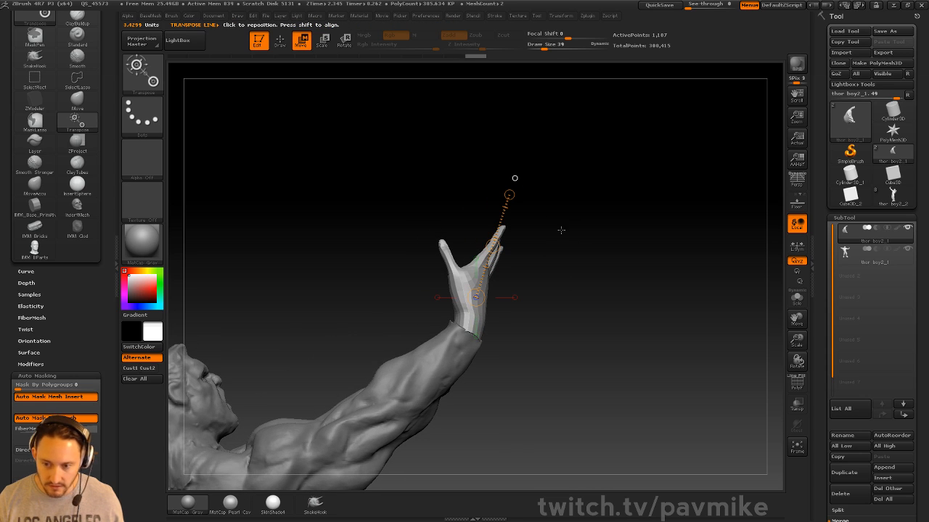
pyautogui.moveTo(510, 195); pyautogui.dragTo(509, 190)
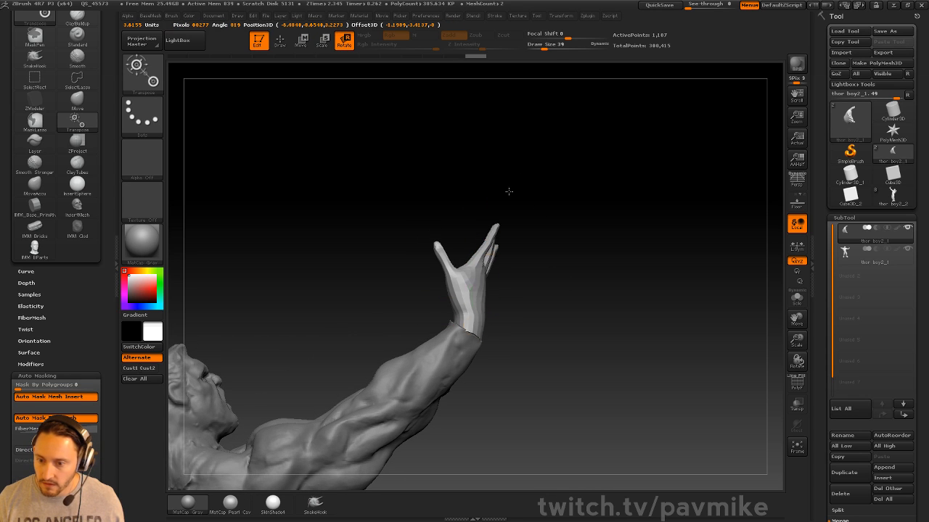
pyautogui.moveTo(491, 267)
pyautogui.mouseDown()
pyautogui.moveTo(595, 291)
pyautogui.moveTo(587, 268)
pyautogui.moveTo(598, 244)
pyautogui.mouseUp()
pyautogui.moveTo(421, 320); pyautogui.dragTo(378, 193)
pyautogui.moveTo(444, 284)
pyautogui.mouseDown()
pyautogui.moveTo(535, 200)
pyautogui.moveTo(474, 234)
pyautogui.mouseUp()
pyautogui.moveTo(524, 199); pyautogui.dragTo(613, 203)
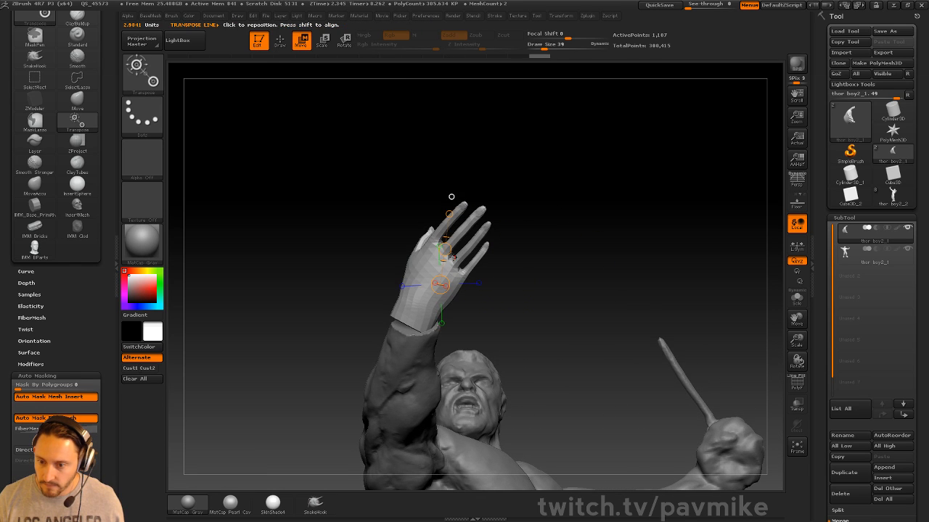
pyautogui.moveTo(446, 248); pyautogui.dragTo(453, 248)
# Step: Return to draw mode on the hand and choose the Move brush
pyautogui.press('q')
pyautogui.moveTo(497, 295)
pyautogui.mouseDown()
pyautogui.moveTo(428, 322)
pyautogui.moveTo(617, 233)
pyautogui.moveTo(603, 271)
pyautogui.moveTo(651, 234)
pyautogui.moveTo(543, 210)
pyautogui.moveTo(564, 288)
pyautogui.moveTo(576, 270)
pyautogui.moveTo(570, 264)
pyautogui.moveTo(568, 291)
pyautogui.mouseUp()
pyautogui.press('b')
pyautogui.press('m')
pyautogui.press('v')
# Step: Mask the hand around the little finger and rotate that finger forward from its base
pyautogui.press('r')
pyautogui.keyDown('ctrl'); pyautogui.moveTo(482, 337); pyautogui.dragTo(505, 278); pyautogui.keyUp('ctrl')
pyautogui.moveTo(566, 275); pyautogui.dragTo(448, 350)
pyautogui.moveTo(498, 321)
pyautogui.mouseDown()
pyautogui.moveTo(648, 354)
pyautogui.moveTo(599, 425)
pyautogui.moveTo(628, 351)
pyautogui.mouseUp()
pyautogui.moveTo(533, 250); pyautogui.dragTo(489, 330)
pyautogui.moveTo(533, 301); pyautogui.dragTo(580, 297)
pyautogui.moveTo(514, 288); pyautogui.dragTo(514, 287)
pyautogui.moveTo(574, 293); pyautogui.dragTo(524, 295)
pyautogui.moveTo(534, 248); pyautogui.dragTo(573, 293)
pyautogui.moveTo(623, 280); pyautogui.dragTo(661, 279)
pyautogui.keyDown('ctrl'); pyautogui.moveTo(619, 280); pyautogui.dragTo(627, 295); pyautogui.keyUp('ctrl')
pyautogui.moveTo(630, 293); pyautogui.dragTo(626, 284)
# Step: Switch masking to MaskLasso, isolate the outer part of the little finger with an inverted mask and bend it
pyautogui.keyDown('ctrl'); pyautogui.click(143, 81); pyautogui.keyUp('ctrl')
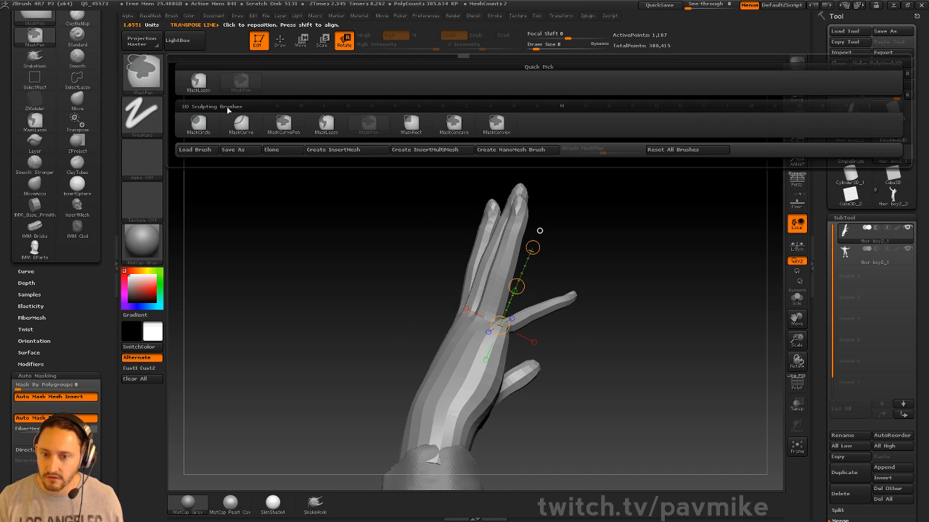
pyautogui.keyDown('ctrl'); pyautogui.click(329, 125); pyautogui.keyUp('ctrl')
pyautogui.moveTo(614, 320)
pyautogui.keyDown('ctrl'); pyautogui.mouseDown()
pyautogui.moveTo(530, 276)
pyautogui.moveTo(537, 327)
pyautogui.moveTo(632, 273)
pyautogui.moveTo(627, 349)
pyautogui.mouseUp(); pyautogui.keyUp('ctrl')
pyautogui.hotkey('ctrl', 'i')
pyautogui.press('w')
pyautogui.press('w')
pyautogui.moveTo(589, 292); pyautogui.dragTo(589, 301)
pyautogui.press('q')
# Step: Lasso-mask the middle and ring fingers, invert the mask and rotate both fingers slightly from the knuckles
pyautogui.moveTo(669, 281); pyautogui.dragTo(521, 272)
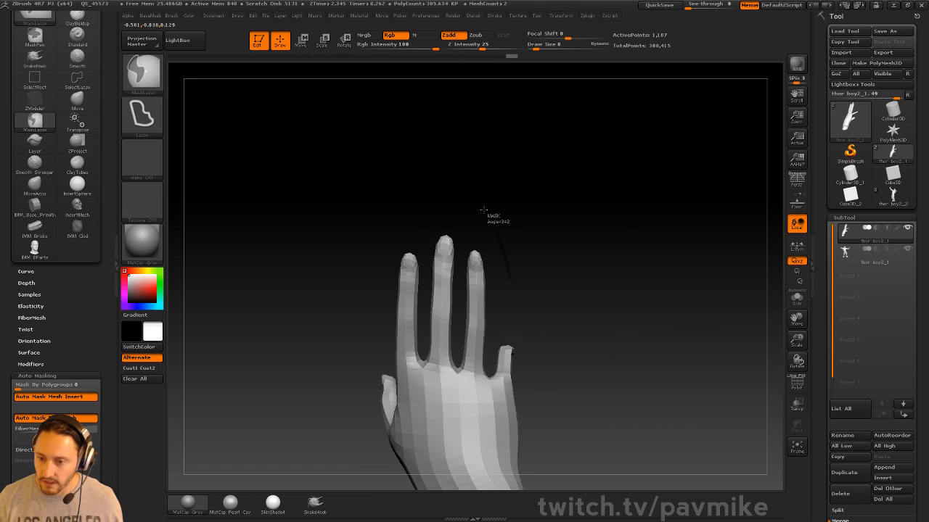
pyautogui.moveTo(432, 211)
pyautogui.keyDown('ctrl'); pyautogui.mouseDown()
pyautogui.moveTo(507, 276)
pyautogui.moveTo(500, 334)
pyautogui.moveTo(466, 379)
pyautogui.mouseUp(); pyautogui.keyUp('ctrl')
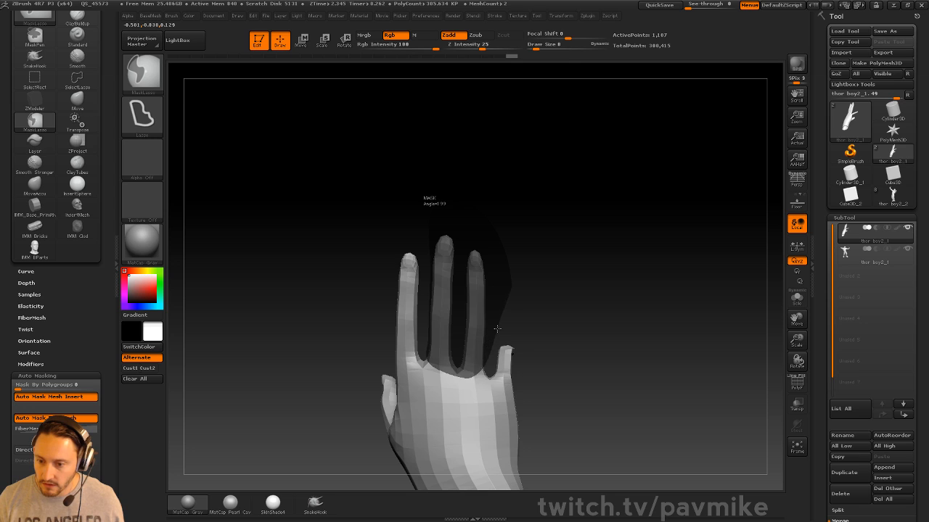
pyautogui.keyDown('ctrl'); pyautogui.moveTo(497, 328); pyautogui.dragTo(501, 320); pyautogui.keyUp('ctrl')
pyautogui.keyDown('ctrl'); pyautogui.click(619, 318); pyautogui.keyUp('ctrl')
pyautogui.moveTo(619, 317); pyautogui.dragTo(636, 296)
pyautogui.keyDown('alt'); pyautogui.moveTo(636, 296); pyautogui.dragTo(635, 274); pyautogui.keyUp('alt')
pyautogui.press('r')
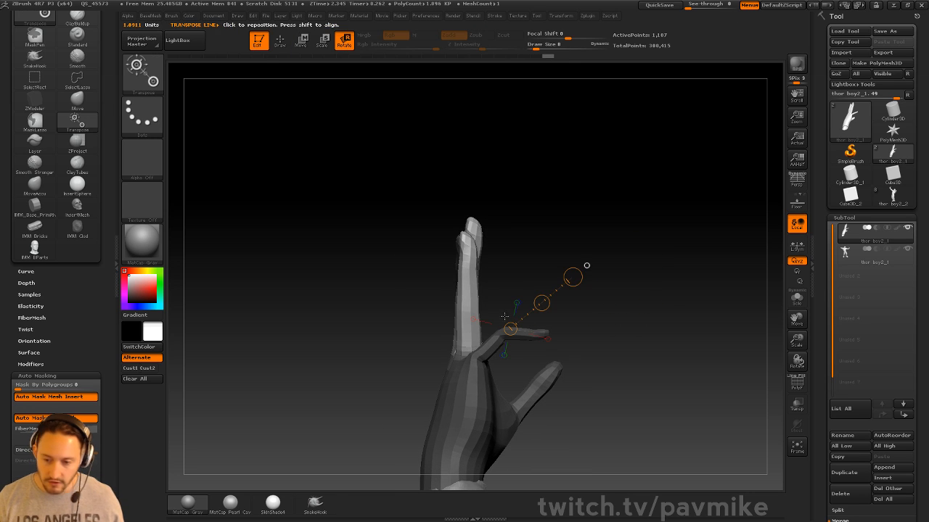
pyautogui.moveTo(471, 348)
pyautogui.mouseDown()
pyautogui.moveTo(454, 133)
pyautogui.moveTo(416, 143)
pyautogui.moveTo(428, 145)
pyautogui.mouseUp()
pyautogui.press('q')
# Step: Isolate the upper halves of the middle and ring fingers with an inverted lasso mask and bend them towards the palm
pyautogui.moveTo(449, 148)
pyautogui.mouseDown()
pyautogui.moveTo(527, 171)
pyautogui.moveTo(501, 216)
pyautogui.mouseUp()
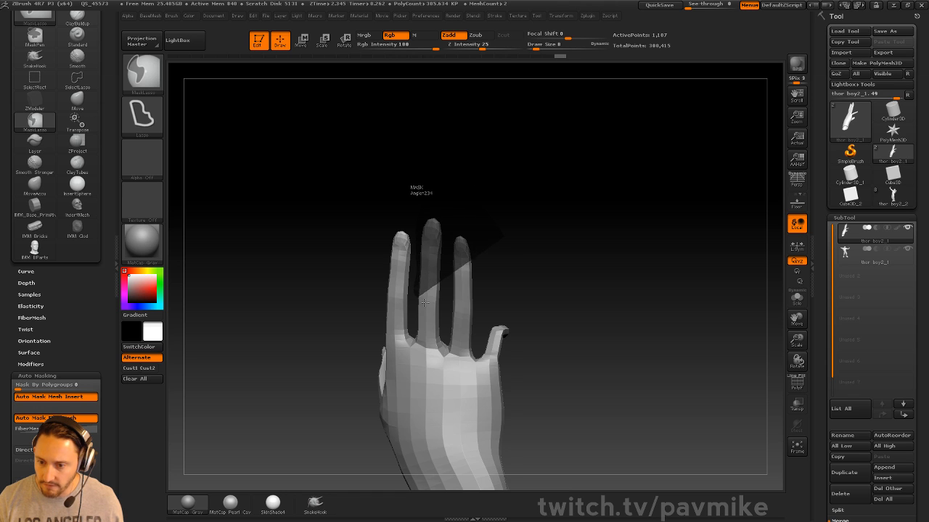
pyautogui.keyDown('ctrl'); pyautogui.moveTo(426, 302); pyautogui.dragTo(501, 307); pyautogui.keyUp('ctrl')
pyautogui.keyDown('ctrl'); pyautogui.click(548, 274); pyautogui.keyUp('ctrl')
pyautogui.moveTo(614, 247); pyautogui.dragTo(570, 238)
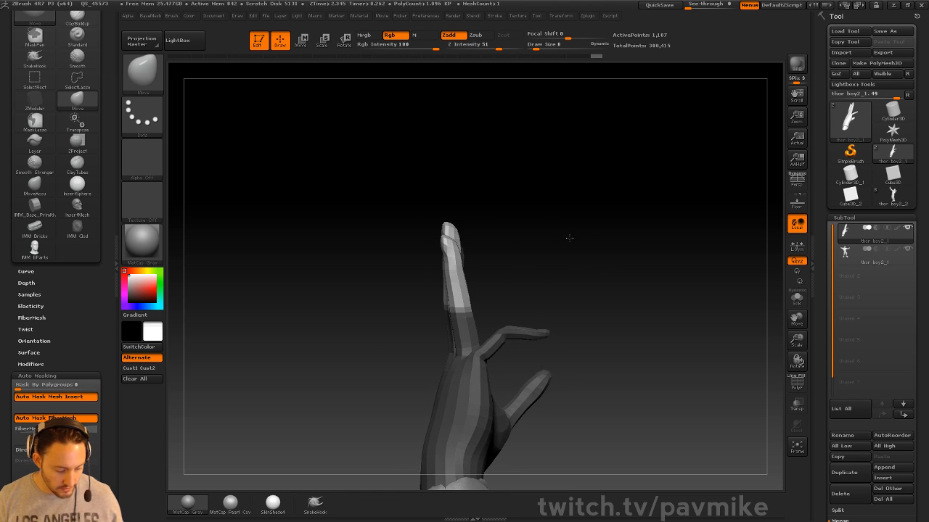
pyautogui.press('r')
pyautogui.moveTo(456, 309)
pyautogui.mouseDown()
pyautogui.moveTo(564, 284)
pyautogui.moveTo(574, 333)
pyautogui.mouseUp()
pyautogui.press('q')
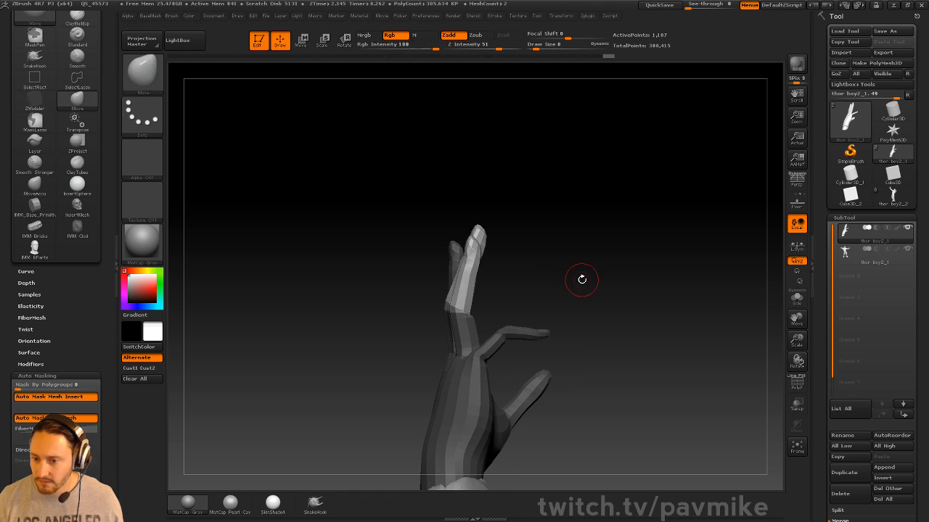
pyautogui.press('w')
pyautogui.moveTo(511, 295); pyautogui.dragTo(514, 295)
pyautogui.press('q')
# Step: Isolate the index finger with an inverted lasso mask and rotate it away from the other fingers at its base
pyautogui.moveTo(589, 246)
pyautogui.keyDown('ctrl'); pyautogui.mouseDown()
pyautogui.moveTo(605, 229)
pyautogui.moveTo(605, 161)
pyautogui.moveTo(640, 228)
pyautogui.moveTo(660, 209)
pyautogui.moveTo(612, 315)
pyautogui.moveTo(552, 220)
pyautogui.moveTo(516, 312)
pyautogui.mouseUp(); pyautogui.keyUp('ctrl')
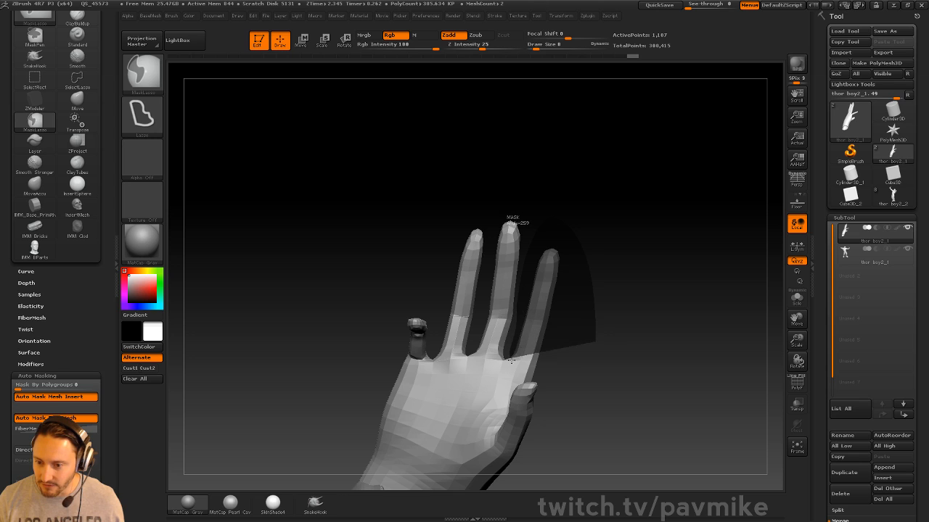
pyautogui.keyDown('ctrl'); pyautogui.moveTo(511, 360); pyautogui.dragTo(535, 362); pyautogui.keyUp('ctrl')
pyautogui.keyDown('ctrl'); pyautogui.click(650, 346); pyautogui.keyUp('ctrl')
pyautogui.moveTo(660, 340)
pyautogui.mouseDown()
pyautogui.moveTo(659, 323)
pyautogui.moveTo(635, 326)
pyautogui.mouseUp()
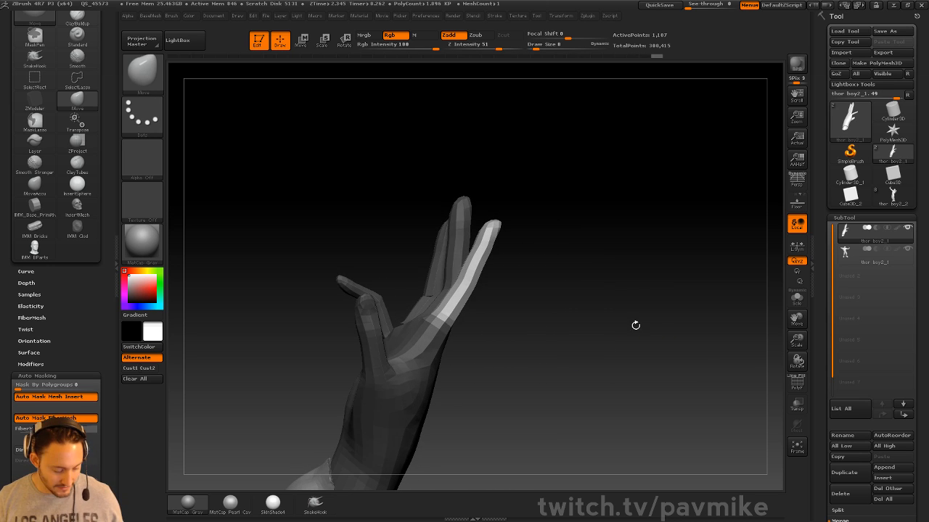
pyautogui.press('r')
pyautogui.moveTo(437, 321)
pyautogui.mouseDown()
pyautogui.moveTo(547, 377)
pyautogui.moveTo(522, 412)
pyautogui.mouseUp()
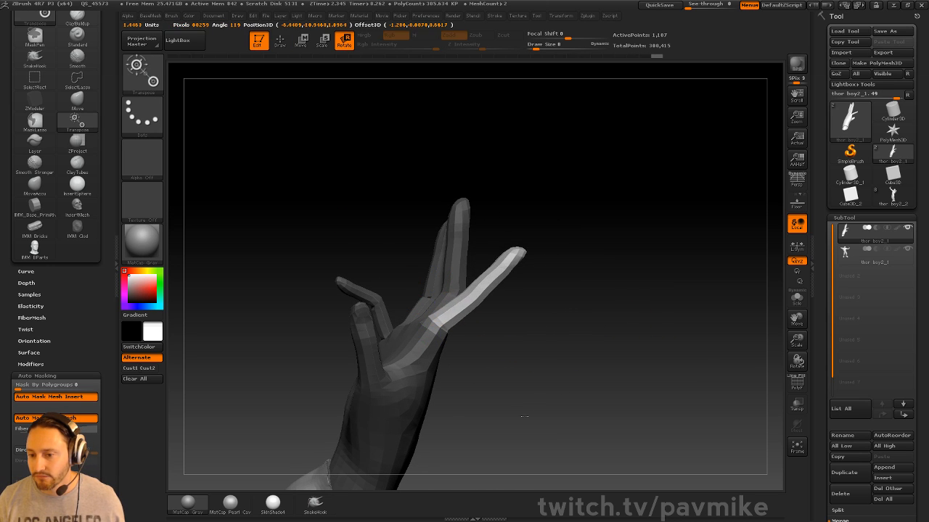
pyautogui.press('q')
# Step: Isolate the outer part of the index finger with an inverted lasso mask and bend it at the joint
pyautogui.keyDown('ctrl'); pyautogui.moveTo(564, 266); pyautogui.dragTo(489, 243); pyautogui.keyUp('ctrl')
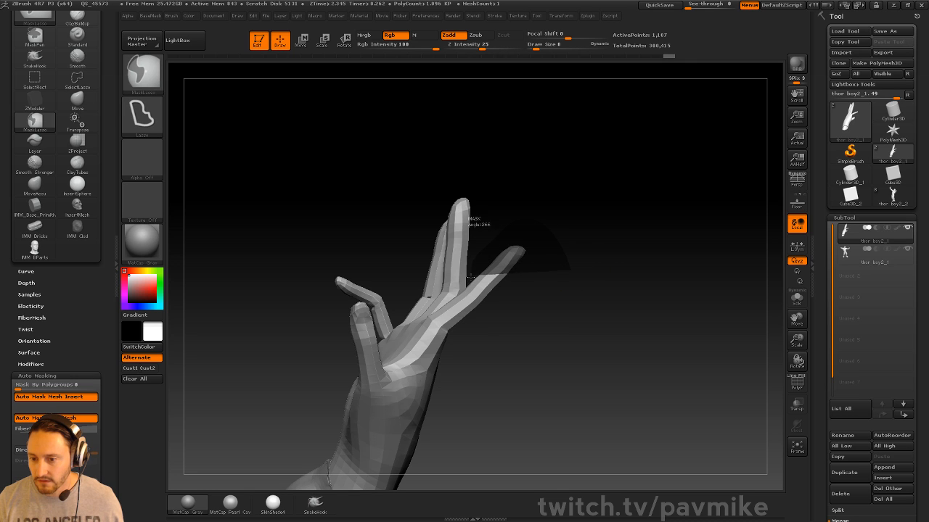
pyautogui.keyDown('ctrl'); pyautogui.moveTo(471, 277); pyautogui.dragTo(552, 303); pyautogui.keyUp('ctrl')
pyautogui.keyDown('ctrl'); pyautogui.click(557, 334); pyautogui.keyUp('ctrl')
pyautogui.press('r')
pyautogui.moveTo(484, 290)
pyautogui.mouseDown()
pyautogui.moveTo(571, 357)
pyautogui.moveTo(554, 307)
pyautogui.moveTo(675, 292)
pyautogui.moveTo(636, 261)
pyautogui.moveTo(747, 298)
pyautogui.moveTo(695, 266)
pyautogui.moveTo(696, 303)
pyautogui.moveTo(605, 203)
pyautogui.moveTo(711, 193)
pyautogui.moveTo(659, 207)
pyautogui.mouseUp()
pyautogui.press('q')
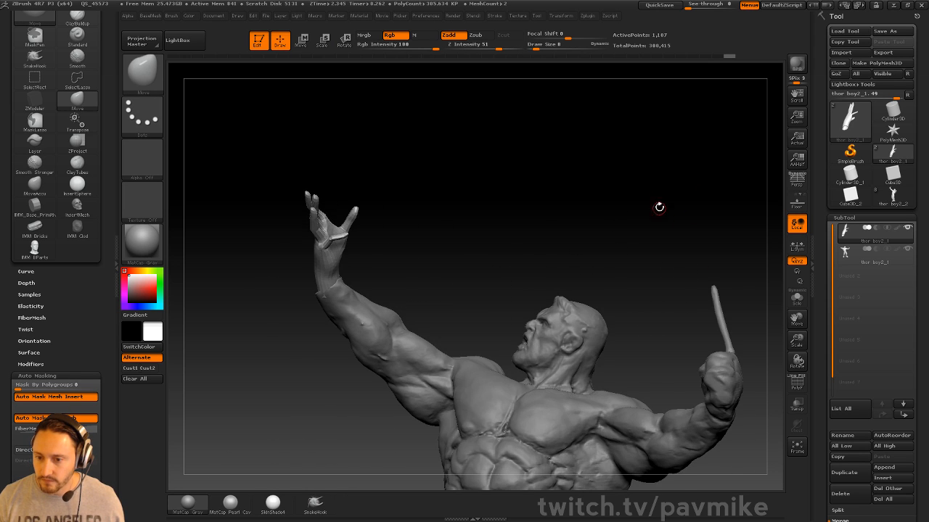
# Step: Thicken the hand and fingers with the Inflat brush at draw size 47, working from several angles
pyautogui.press('b')
pyautogui.press('i')
pyautogui.press('n')
pyautogui.moveTo(622, 224)
pyautogui.keyDown('alt'); pyautogui.mouseDown()
pyautogui.moveTo(631, 244)
pyautogui.moveTo(573, 257)
pyautogui.mouseUp(); pyautogui.keyUp('alt')
pyautogui.press('s')
pyautogui.moveTo(414, 317); pyautogui.dragTo(426, 316)
pyautogui.moveTo(486, 257); pyautogui.dragTo(454, 324)
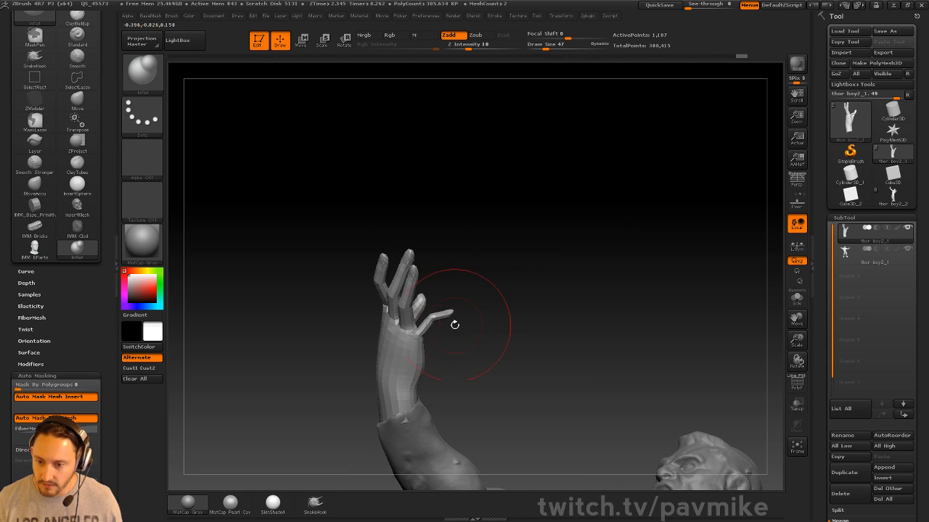
pyautogui.moveTo(433, 239); pyautogui.dragTo(511, 271)
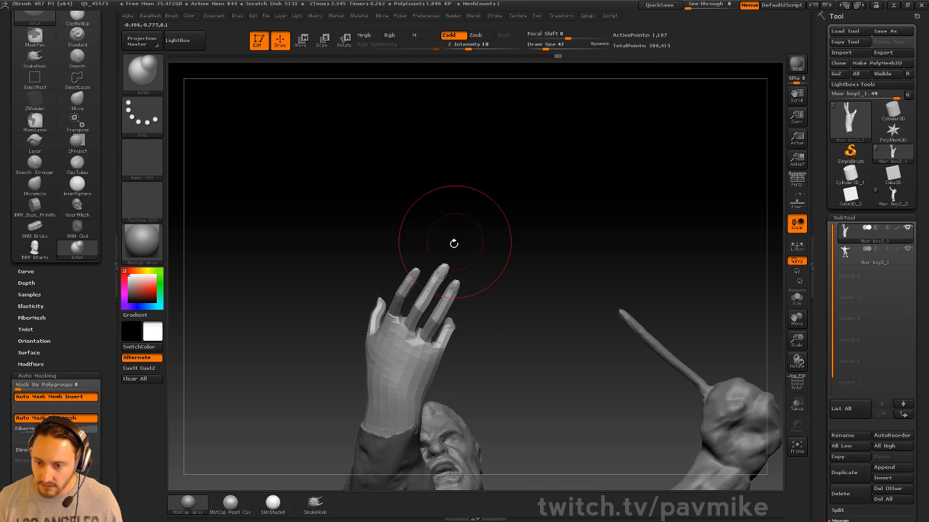
pyautogui.moveTo(472, 228); pyautogui.dragTo(357, 351)
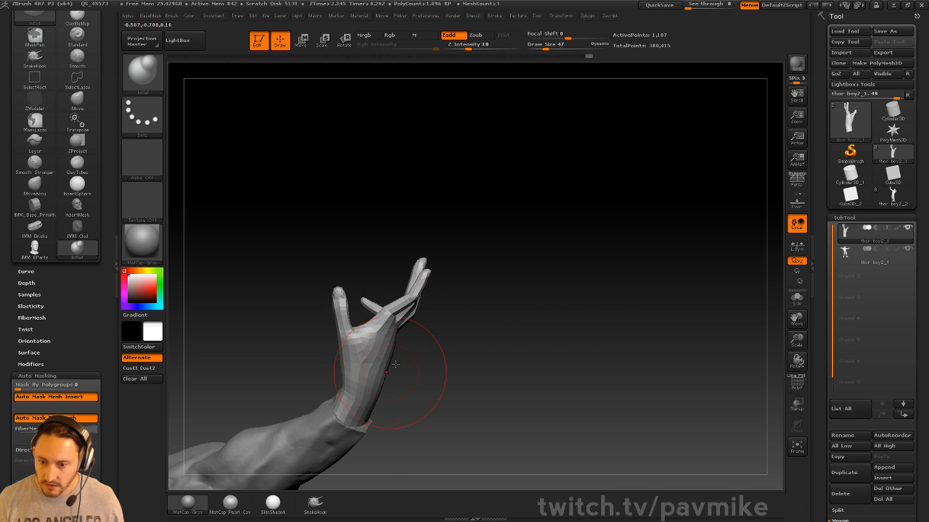
pyautogui.keyDown('alt'); pyautogui.moveTo(501, 312); pyautogui.dragTo(573, 334); pyautogui.keyUp('alt')
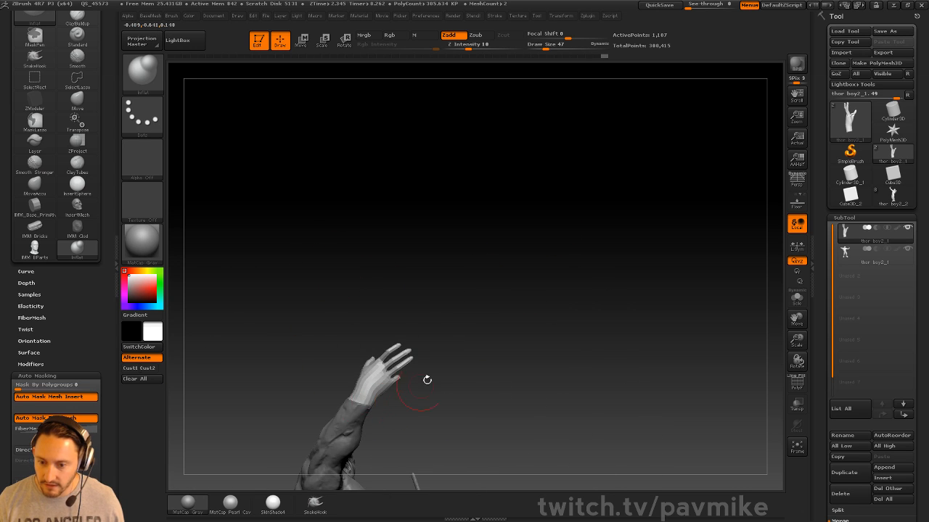
pyautogui.moveTo(427, 380)
pyautogui.mouseDown()
pyautogui.moveTo(573, 291)
pyautogui.moveTo(525, 217)
pyautogui.mouseUp()
# Step: Choose the Standard brush at draw size 13 and make the body subtool active
pyautogui.press('b')
pyautogui.press('s')
pyautogui.press('t')
pyautogui.press('s')
pyautogui.moveTo(585, 274); pyautogui.dragTo(576, 274)
pyautogui.moveTo(576, 274)
pyautogui.keyDown('alt'); pyautogui.mouseDown()
pyautogui.moveTo(546, 242)
pyautogui.moveTo(593, 257)
pyautogui.moveTo(582, 232)
pyautogui.mouseUp(); pyautogui.keyUp('alt')
pyautogui.click(856, 260)
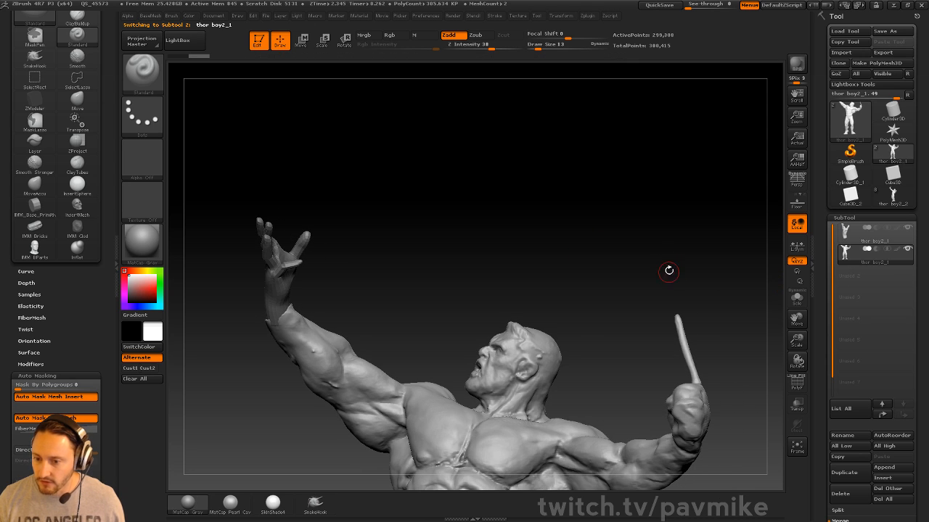
pyautogui.press('d')
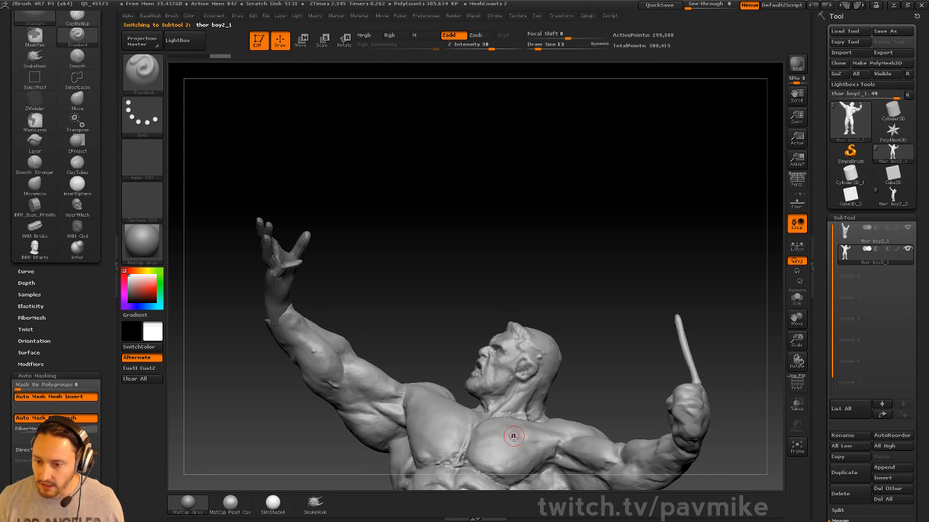
# Step: Re-DynaMesh the body subtool at progressively lower resolutions to simplify its mesh
pyautogui.keyDown('ctrl'); pyautogui.moveTo(604, 228); pyautogui.dragTo(622, 278); pyautogui.keyUp('ctrl')
pyautogui.moveTo(584, 251)
pyautogui.mouseDown()
pyautogui.moveTo(574, 248)
pyautogui.moveTo(581, 282)
pyautogui.moveTo(576, 265)
pyautogui.mouseUp()
pyautogui.press('d')
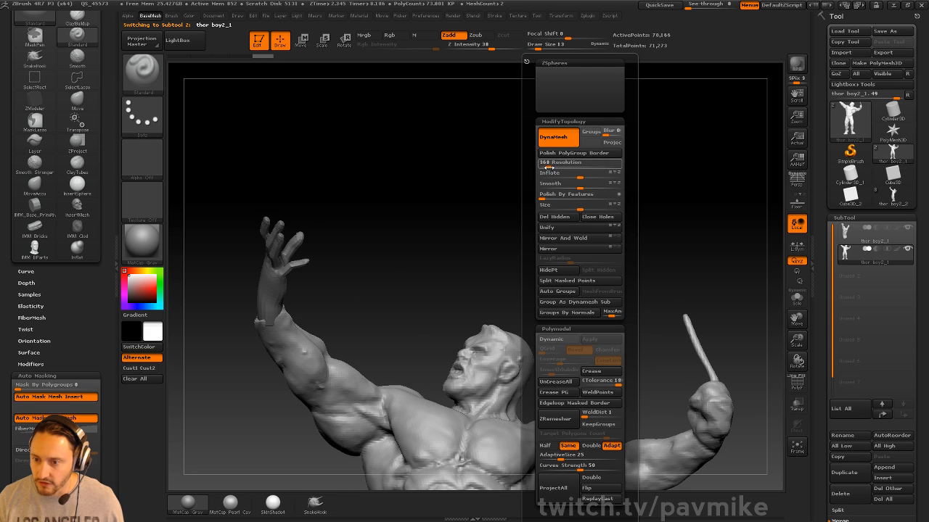
pyautogui.moveTo(548, 166); pyautogui.dragTo(697, 252)
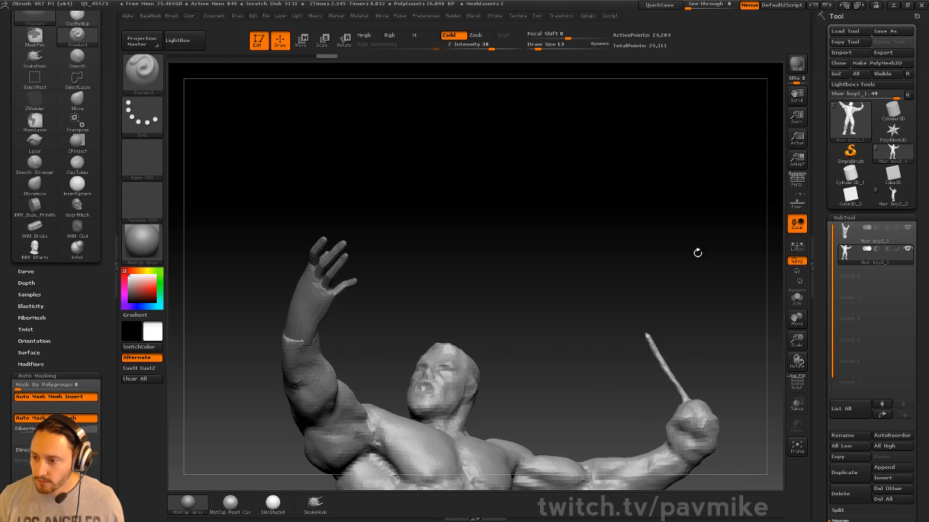
# Step: Try to merge the open hand into the body, DynaMesh them together, check the polygroups and undo the remesh
pyautogui.click(868, 243)
pyautogui.hotkey('ctrl', 'e')
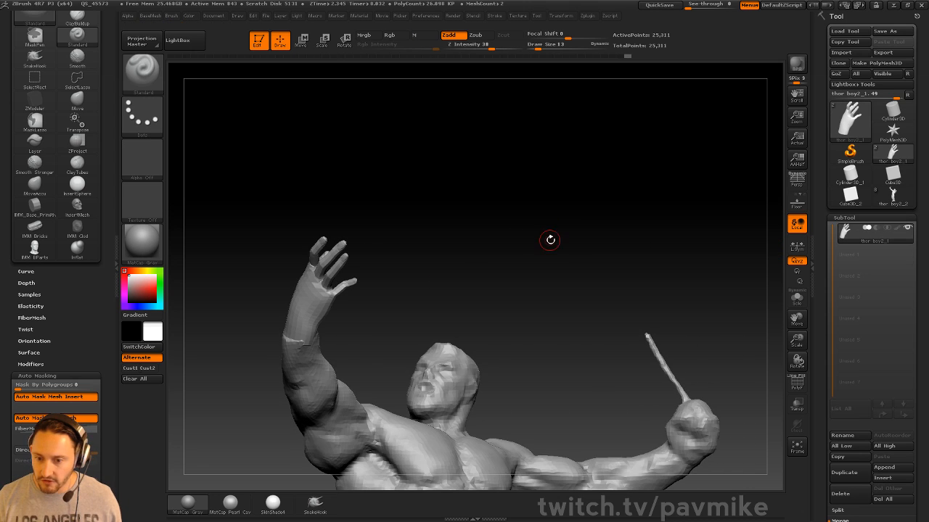
pyautogui.moveTo(549, 238); pyautogui.dragTo(543, 218)
pyautogui.keyDown('ctrl'); pyautogui.moveTo(584, 291); pyautogui.dragTo(573, 286); pyautogui.keyUp('ctrl')
pyautogui.moveTo(518, 221)
pyautogui.mouseDown()
pyautogui.moveTo(579, 230)
pyautogui.moveTo(580, 254)
pyautogui.mouseUp()
pyautogui.click(796, 385)
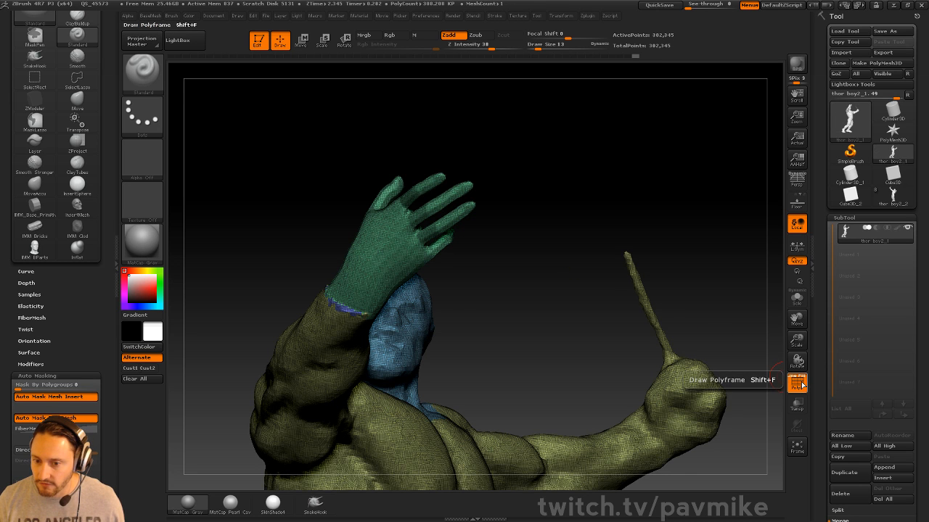
pyautogui.click(796, 384)
pyautogui.moveTo(757, 335); pyautogui.dragTo(587, 210)
pyautogui.hotkey('ctrl', 'z')
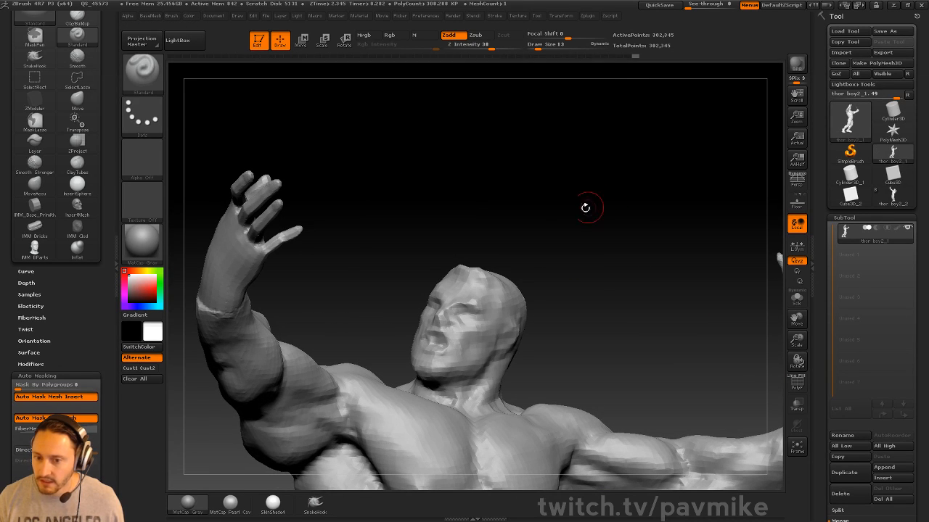
# Step: Set the selection brush to SelectRect and isolate the open hand by its polygroup
pyautogui.hotkey('ctrl', 'shift')
pyautogui.keyDown('ctrl'); pyautogui.keyDown('shift'); pyautogui.click(249, 261); pyautogui.keyUp('shift'); pyautogui.keyUp('ctrl')
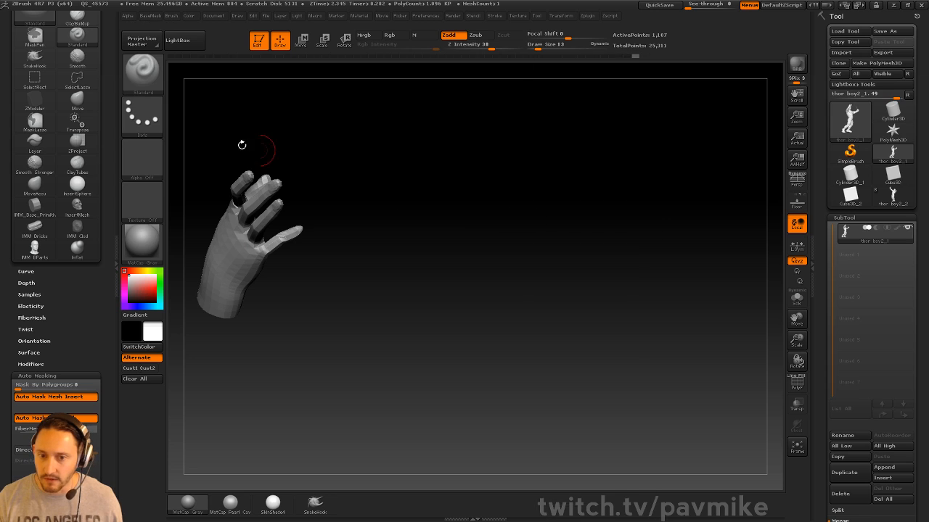
pyautogui.keyDown('ctrl'); pyautogui.keyDown('shift'); pyautogui.moveTo(369, 211); pyautogui.dragTo(360, 206); pyautogui.keyUp('shift'); pyautogui.keyUp('ctrl')
pyautogui.keyDown('ctrl'); pyautogui.keyDown('shift'); pyautogui.click(147, 78); pyautogui.keyUp('shift'); pyautogui.keyUp('ctrl')
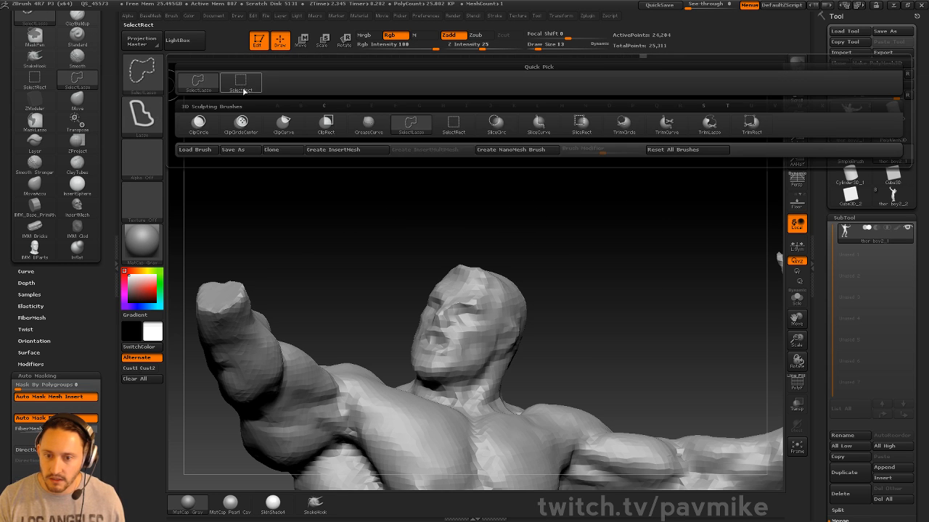
pyautogui.keyDown('ctrl'); pyautogui.keyDown('shift'); pyautogui.click(243, 87); pyautogui.keyUp('shift'); pyautogui.keyUp('ctrl')
pyautogui.keyDown('ctrl'); pyautogui.keyDown('shift'); pyautogui.click(309, 241); pyautogui.keyUp('shift'); pyautogui.keyUp('ctrl')
pyautogui.keyDown('ctrl'); pyautogui.keyDown('shift'); pyautogui.click(257, 227); pyautogui.keyUp('shift'); pyautogui.keyUp('ctrl')
# Step: Split the hidden body away from the open hand into its own subtool
pyautogui.press('1')
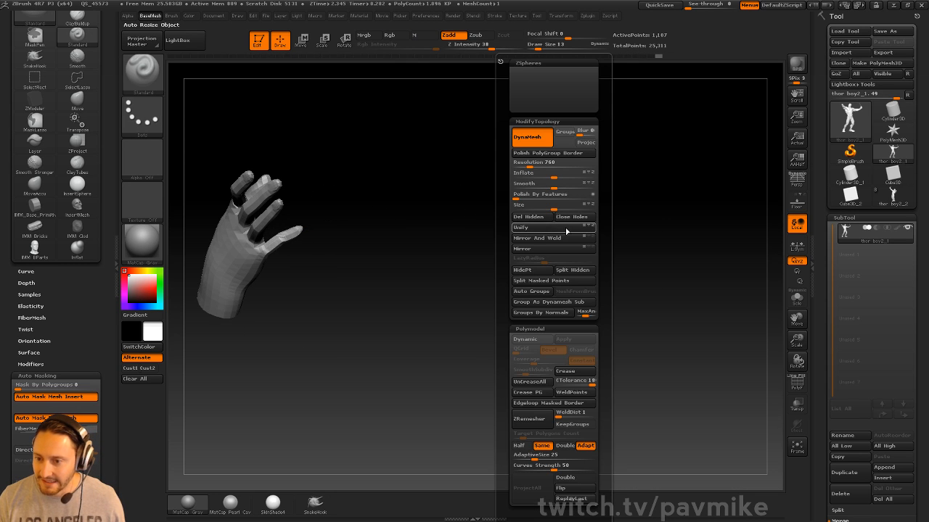
pyautogui.keyDown('alt'); pyautogui.moveTo(432, 190); pyautogui.dragTo(533, 243); pyautogui.keyUp('alt')
pyautogui.moveTo(545, 233); pyautogui.dragTo(577, 230)
pyautogui.press('1')
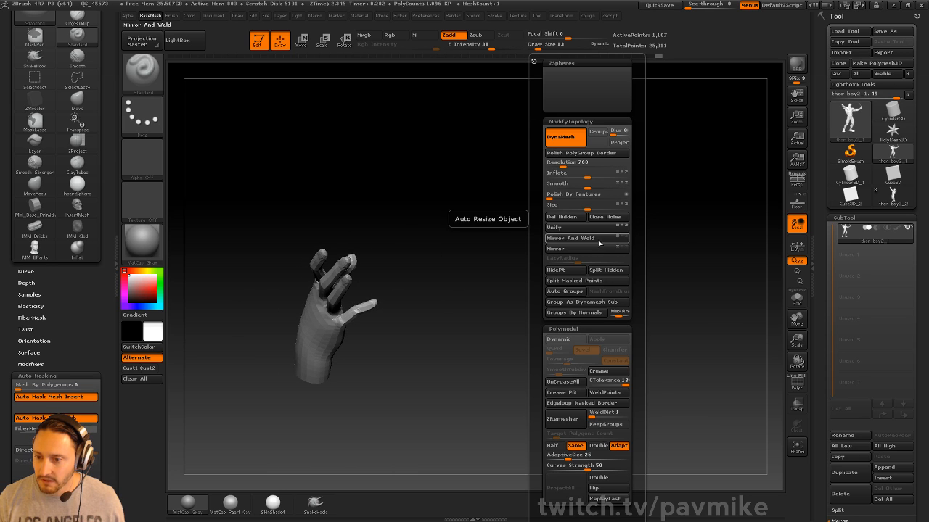
pyautogui.click(605, 270)
# Step: Make the body the active subtool and re-DynaMesh it down to a very coarse, blocky resolution
pyautogui.click(858, 259)
pyautogui.keyDown('alt'); pyautogui.moveTo(602, 205); pyautogui.dragTo(529, 157); pyautogui.keyUp('alt')
pyautogui.press('1')
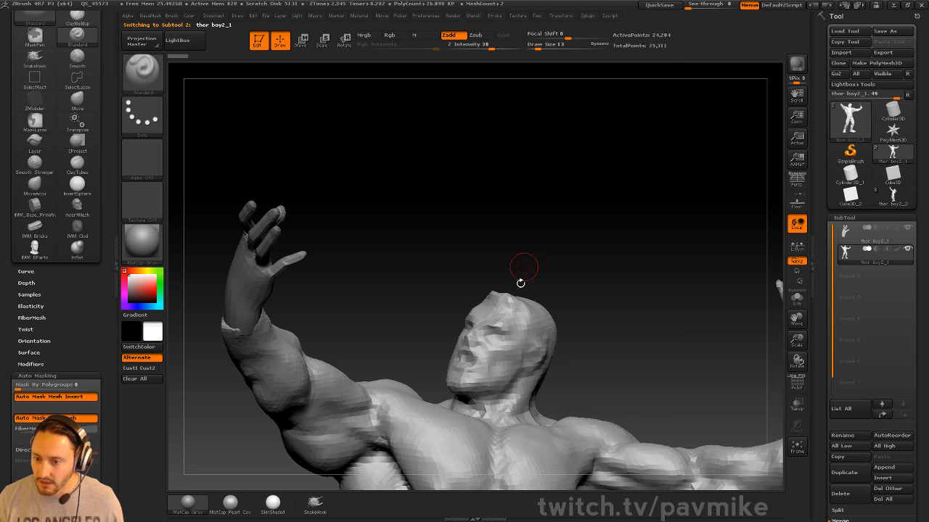
pyautogui.keyDown('ctrl'); pyautogui.moveTo(603, 189); pyautogui.dragTo(617, 251); pyautogui.keyUp('ctrl')
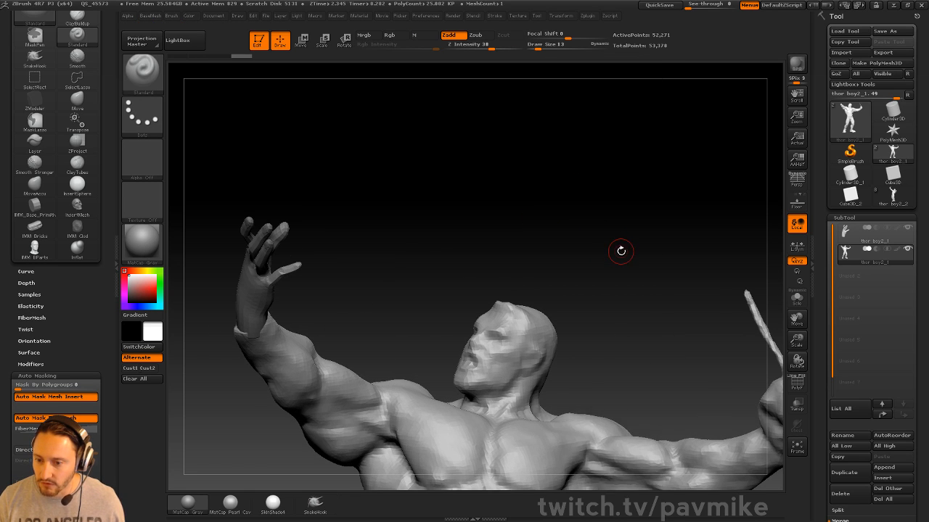
pyautogui.press('1')
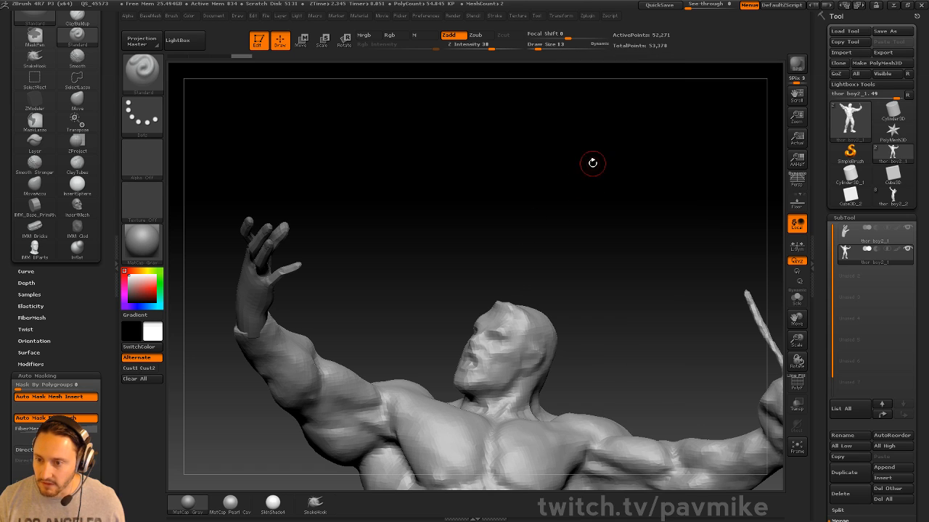
pyautogui.press('1')
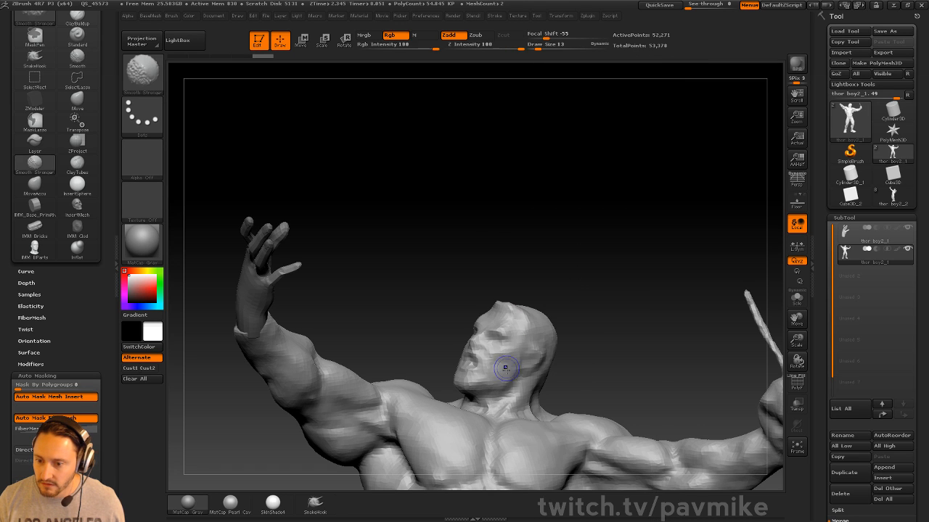
pyautogui.moveTo(609, 221)
pyautogui.keyDown('ctrl'); pyautogui.mouseDown()
pyautogui.moveTo(637, 268)
pyautogui.moveTo(583, 187)
pyautogui.moveTo(647, 289)
pyautogui.moveTo(599, 193)
pyautogui.moveTo(684, 205)
pyautogui.moveTo(699, 220)
pyautogui.moveTo(588, 197)
pyautogui.moveTo(532, 197)
pyautogui.moveTo(527, 241)
pyautogui.mouseUp(); pyautogui.keyUp('ctrl')
pyautogui.hotkey('ctrl', 'd')
pyautogui.click(664, 221)
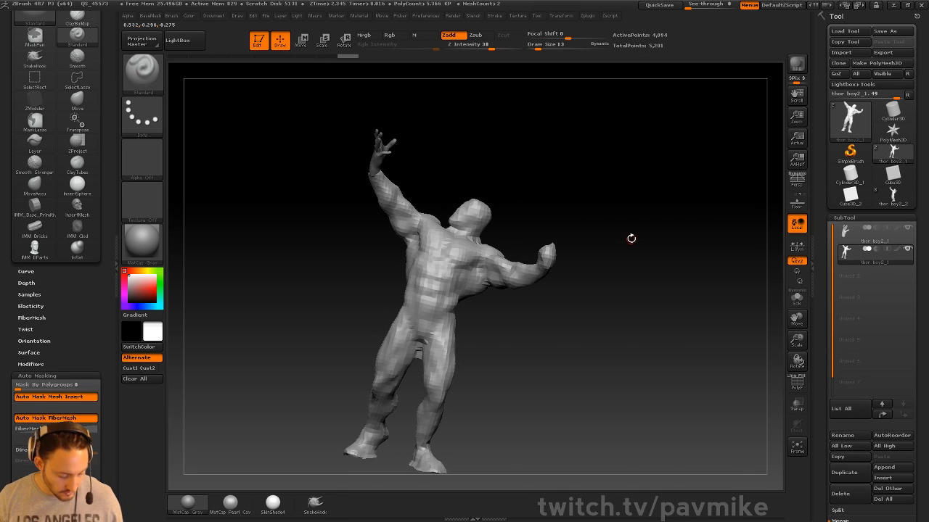
# Step: Choose the InsertCylinder brush and insert a long cylinder through the closed fist as a handle
pyautogui.press('b')
pyautogui.press('i')
pyautogui.click(383, 389)
pyautogui.moveTo(644, 239)
pyautogui.keyDown('alt'); pyautogui.mouseDown()
pyautogui.moveTo(671, 283)
pyautogui.moveTo(704, 255)
pyautogui.moveTo(631, 288)
pyautogui.moveTo(647, 312)
pyautogui.mouseUp(); pyautogui.keyUp('alt')
pyautogui.moveTo(639, 348); pyautogui.dragTo(611, 312)
pyautogui.moveTo(530, 342); pyautogui.dragTo(545, 362)
pyautogui.moveTo(630, 360); pyautogui.dragTo(621, 240)
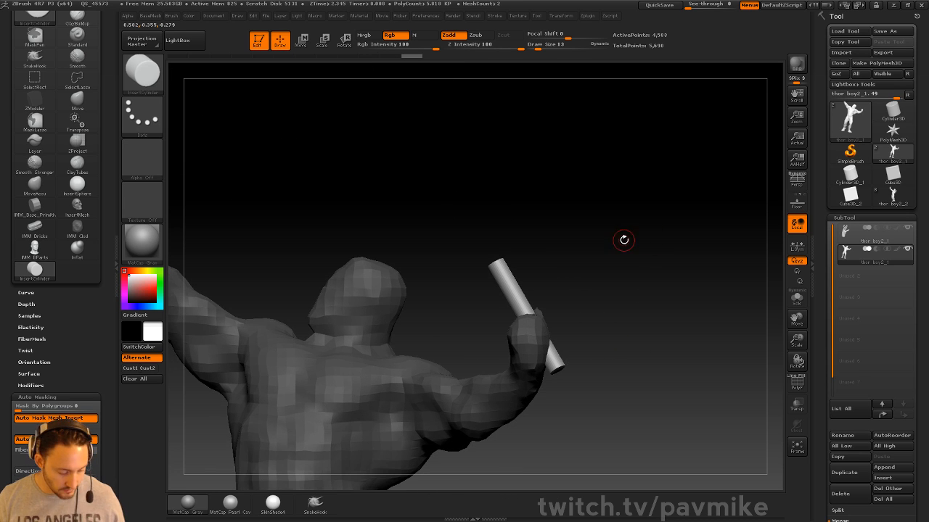
# Step: Rotate and move the inserted cylinder until it runs upright through the closed fist's grip
pyautogui.press('r')
pyautogui.moveTo(495, 261)
pyautogui.mouseDown()
pyautogui.moveTo(609, 204)
pyautogui.moveTo(618, 254)
pyautogui.mouseUp()
pyautogui.press('w')
pyautogui.moveTo(552, 232); pyautogui.dragTo(578, 228)
pyautogui.moveTo(702, 278); pyautogui.dragTo(586, 240)
pyautogui.moveTo(508, 232); pyautogui.dragTo(514, 231)
pyautogui.press('q')
# Step: Split the cylinder from the masked body into its own subtool with Split Masked Points
pyautogui.moveTo(600, 231)
pyautogui.mouseDown()
pyautogui.moveTo(624, 249)
pyautogui.moveTo(626, 209)
pyautogui.moveTo(698, 269)
pyautogui.mouseUp()
pyautogui.press('1')
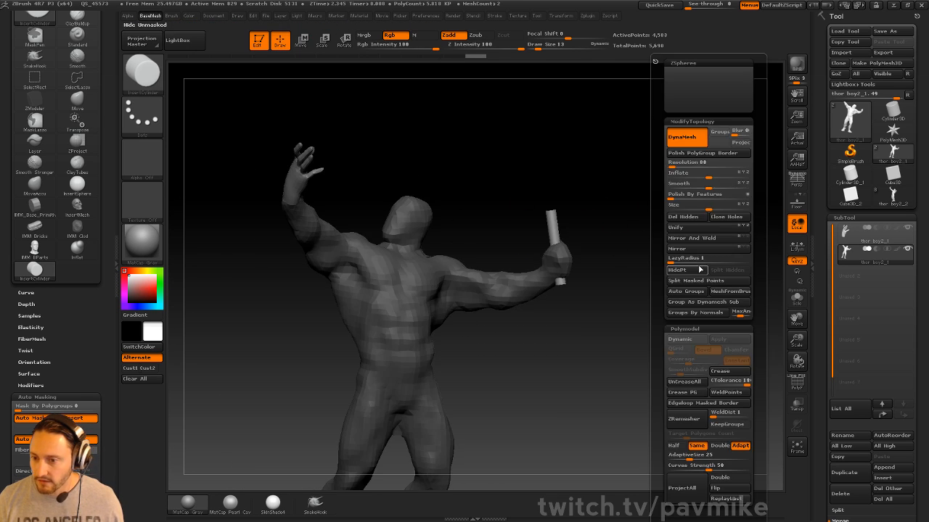
pyautogui.click(695, 281)
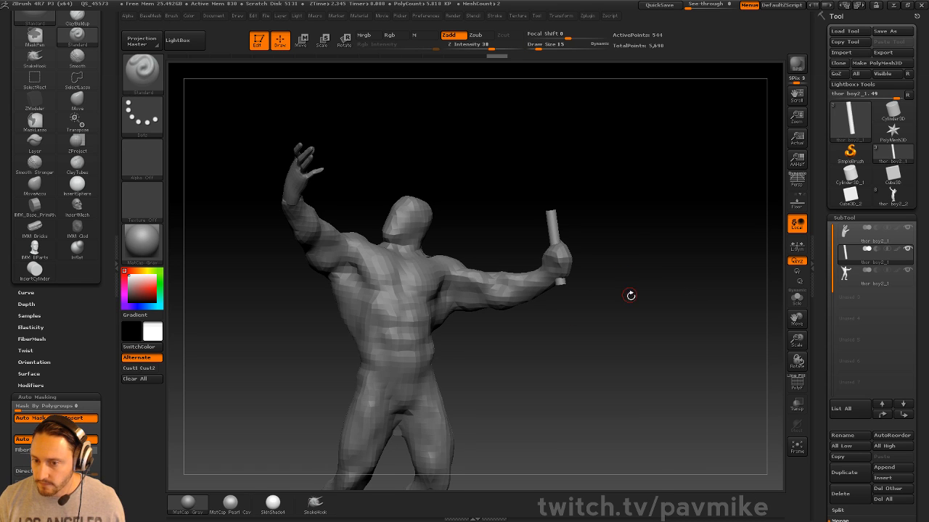
# Step: Move the body subtool to the top of the subtool order, above the open hand and the cylinder
pyautogui.moveTo(628, 296); pyautogui.dragTo(668, 269)
pyautogui.keyDown('alt'); pyautogui.moveTo(497, 332); pyautogui.dragTo(448, 220); pyautogui.keyUp('alt')
pyautogui.keyDown('alt'); pyautogui.moveTo(373, 215); pyautogui.dragTo(637, 270); pyautogui.keyUp('alt')
pyautogui.keyDown('alt'); pyautogui.click(288, 253); pyautogui.keyUp('alt')
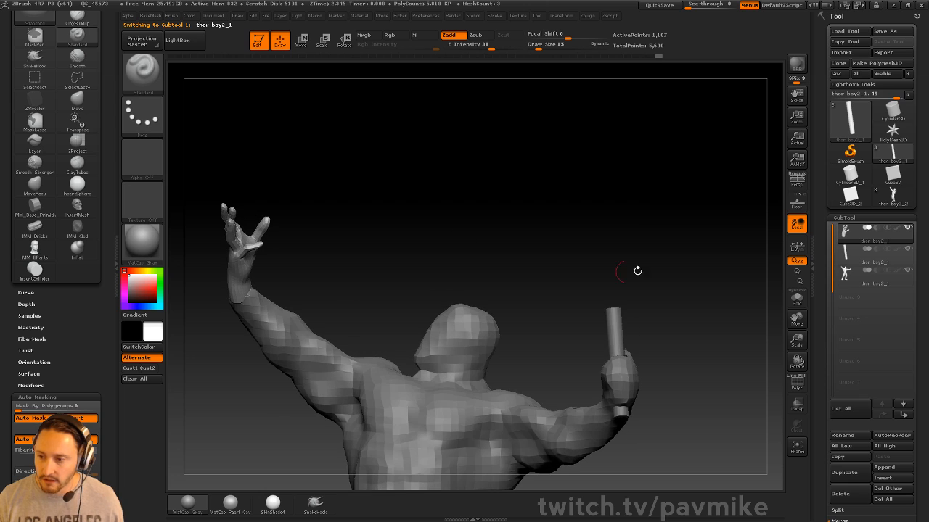
pyautogui.click(875, 278)
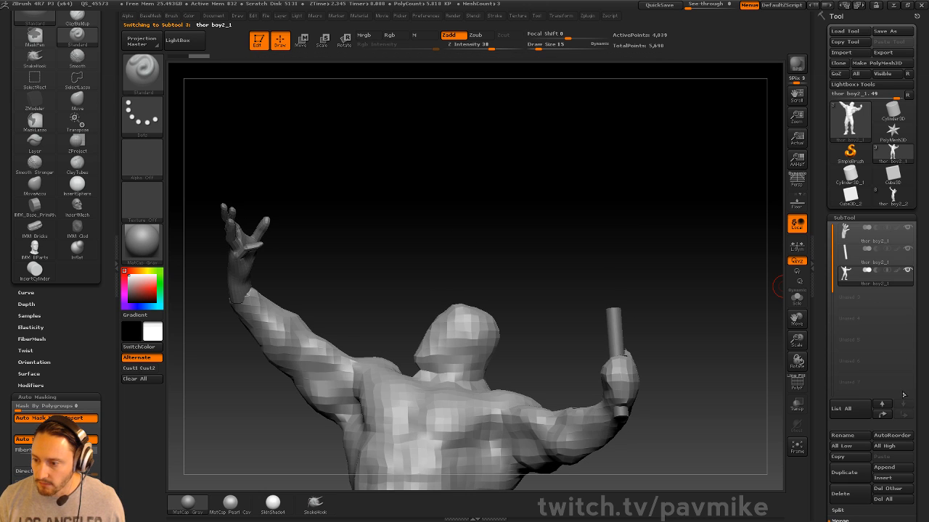
pyautogui.keyDown('shift'); pyautogui.click(882, 414); pyautogui.keyUp('shift')
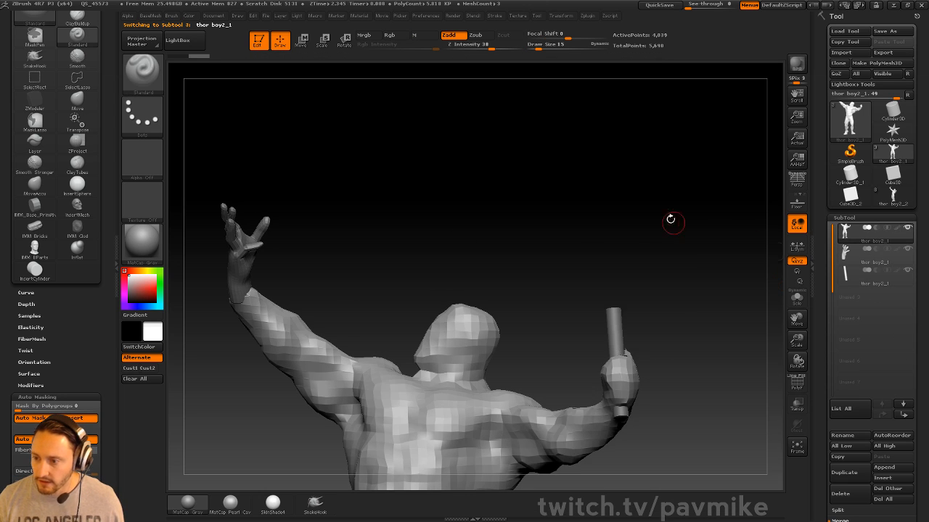
# Step: Try to merge the body with the open hand below it and DynaMesh them coarsely, and undo the remesh
pyautogui.moveTo(670, 218); pyautogui.dragTo(682, 210)
pyautogui.hotkey('ctrl', 'e')
pyautogui.keyDown('ctrl'); pyautogui.moveTo(621, 202); pyautogui.dragTo(690, 270); pyautogui.keyUp('ctrl')
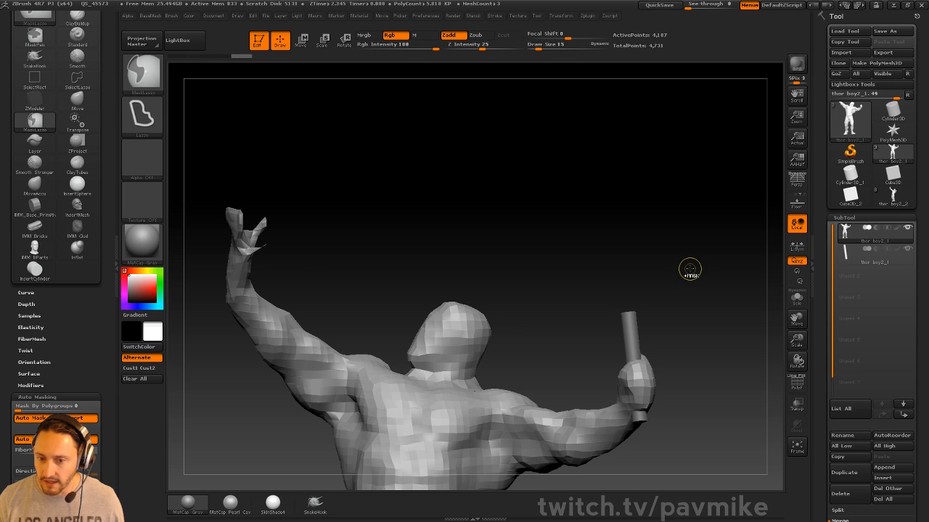
pyautogui.moveTo(662, 236); pyautogui.dragTo(648, 209)
pyautogui.hotkey('ctrl', 'z')
# Step: Isolate the merged open hand by its polygroup and split it back into a separate subtool
pyautogui.keyDown('alt'); pyautogui.moveTo(542, 174); pyautogui.dragTo(557, 217); pyautogui.keyUp('alt')
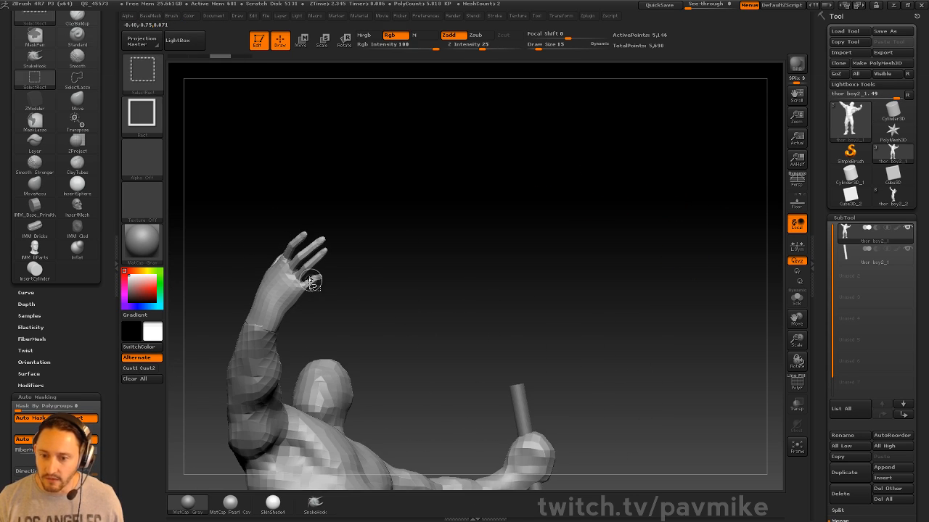
pyautogui.keyDown('ctrl'); pyautogui.keyDown('shift'); pyautogui.click(312, 284); pyautogui.keyUp('shift'); pyautogui.keyUp('ctrl')
pyautogui.press('2')
pyautogui.click(609, 269)
pyautogui.moveTo(437, 304); pyautogui.dragTo(505, 312)
# Step: Make the body subtool active and re-DynaMesh it at a higher resolution
pyautogui.keyDown('alt'); pyautogui.click(505, 321); pyautogui.keyUp('alt')
pyautogui.moveTo(597, 256); pyautogui.dragTo(565, 282)
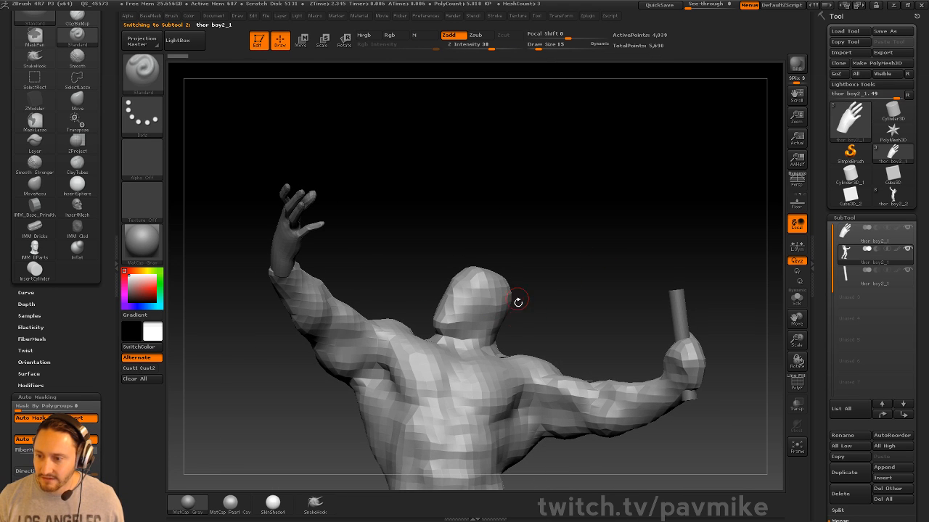
pyautogui.press('2')
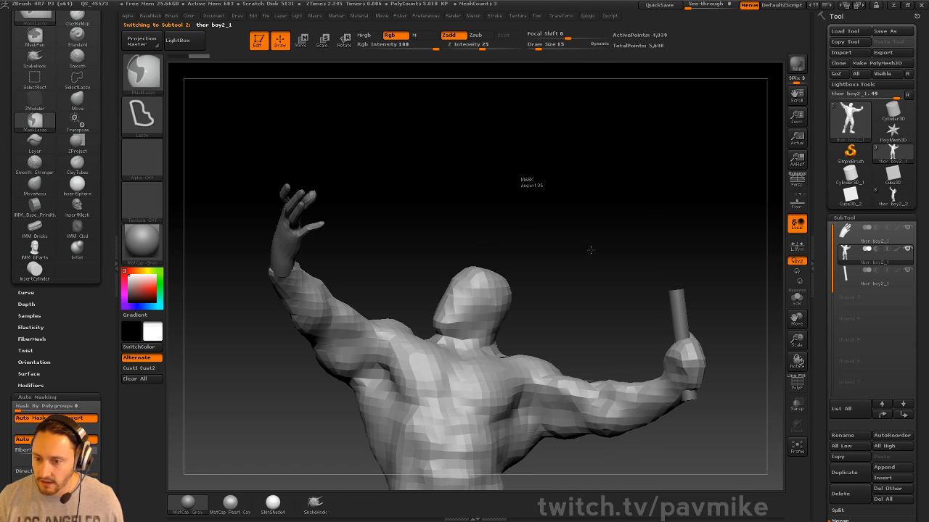
pyautogui.press('2')
pyautogui.press('ctrl')
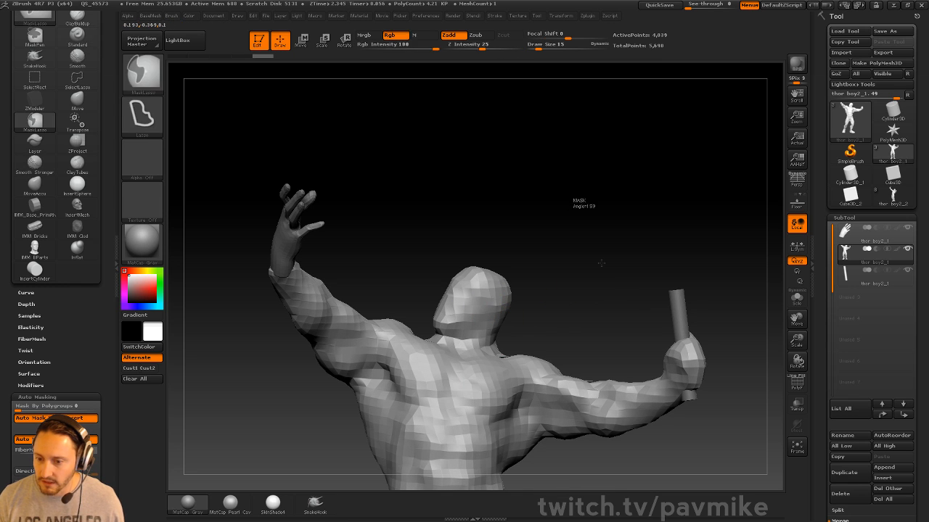
pyautogui.keyDown('alt'); pyautogui.moveTo(605, 300); pyautogui.dragTo(545, 276); pyautogui.keyUp('alt')
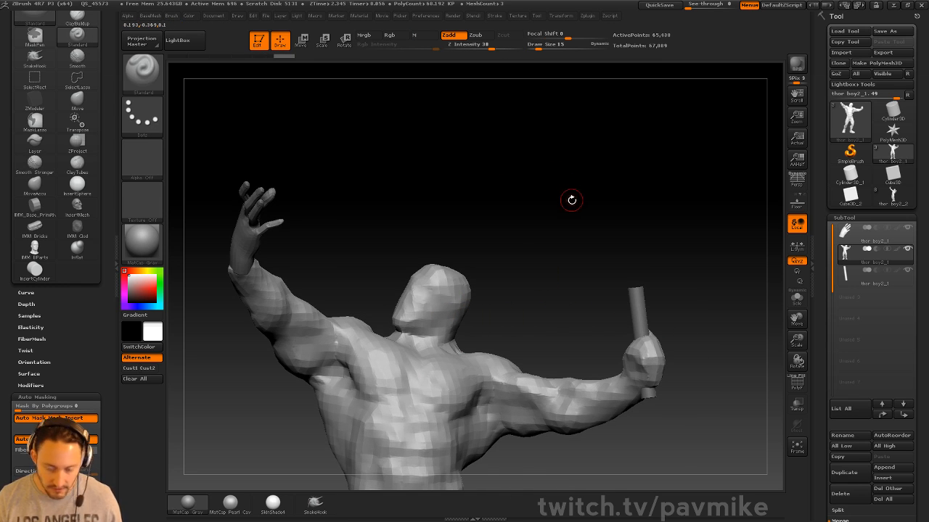
# Step: Choose the Dam_Standard brush at draw size 22 and polish the body's faceted surface smooth
pyautogui.moveTo(572, 200)
pyautogui.keyDown('alt'); pyautogui.mouseDown()
pyautogui.moveTo(551, 175)
pyautogui.moveTo(576, 205)
pyautogui.moveTo(570, 157)
pyautogui.mouseUp(); pyautogui.keyUp('alt')
pyautogui.press('b')
pyautogui.press('d')
pyautogui.press('s')
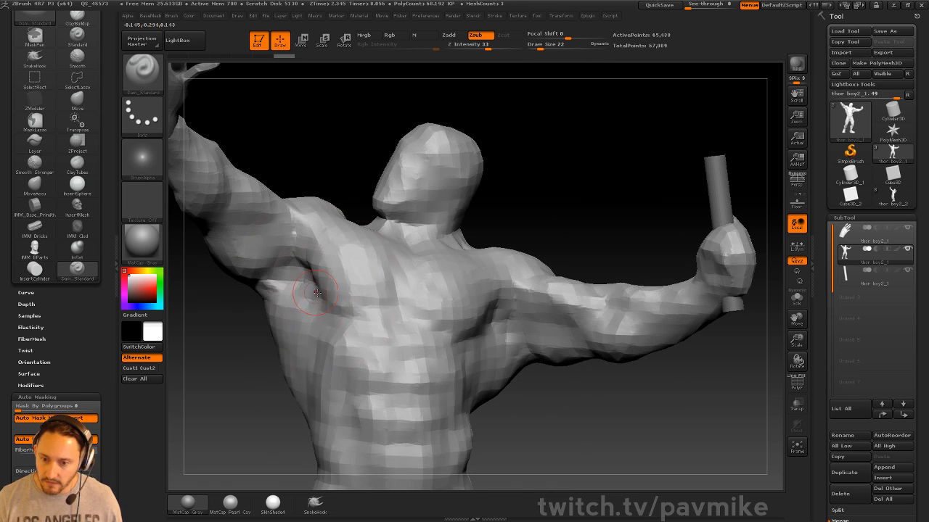
pyautogui.press('1')
pyautogui.click(544, 196)
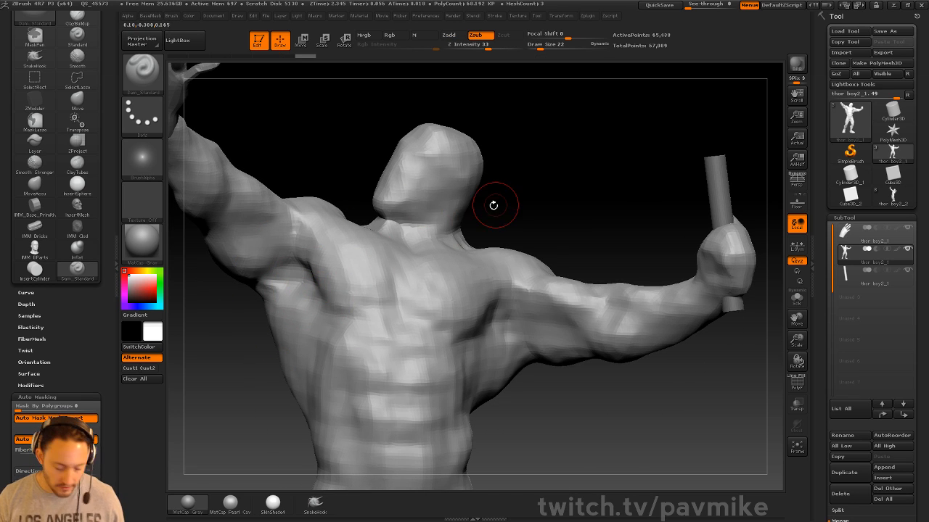
# Step: Carve the sternum crease and the lower edges of the pectorals with Dam_Standard at draw size 26
pyautogui.press('s')
pyautogui.moveTo(378, 276)
pyautogui.mouseDown()
pyautogui.moveTo(319, 298)
pyautogui.moveTo(363, 314)
pyautogui.mouseUp()
pyautogui.moveTo(531, 218); pyautogui.dragTo(558, 322)
pyautogui.press('s')
pyautogui.moveTo(400, 325); pyautogui.dragTo(403, 322)
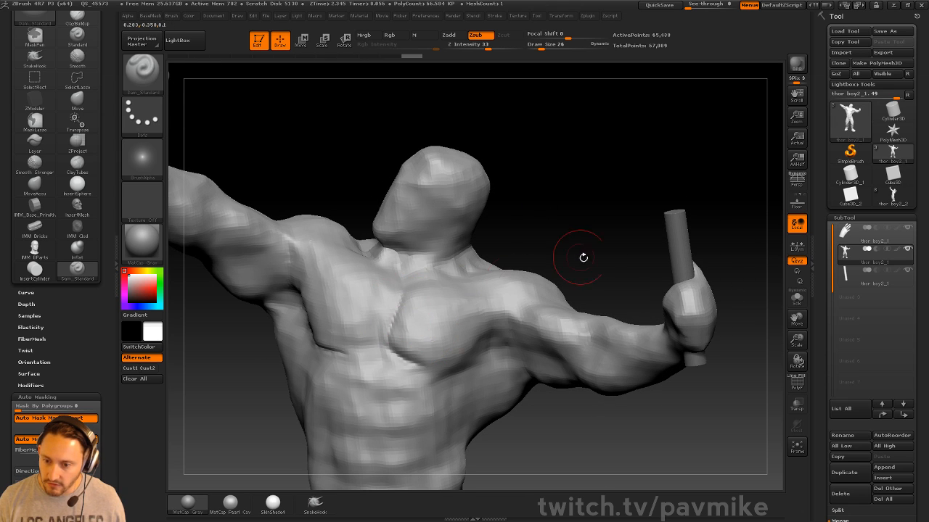
pyautogui.moveTo(583, 256); pyautogui.dragTo(431, 373)
pyautogui.moveTo(499, 354); pyautogui.dragTo(453, 369)
# Step: Carve the midline below the chest and the collarbone lines at the base of the neck with Dam_Standard
pyautogui.moveTo(565, 225)
pyautogui.keyDown('alt'); pyautogui.mouseDown()
pyautogui.moveTo(568, 204)
pyautogui.moveTo(572, 236)
pyautogui.mouseUp(); pyautogui.keyUp('alt')
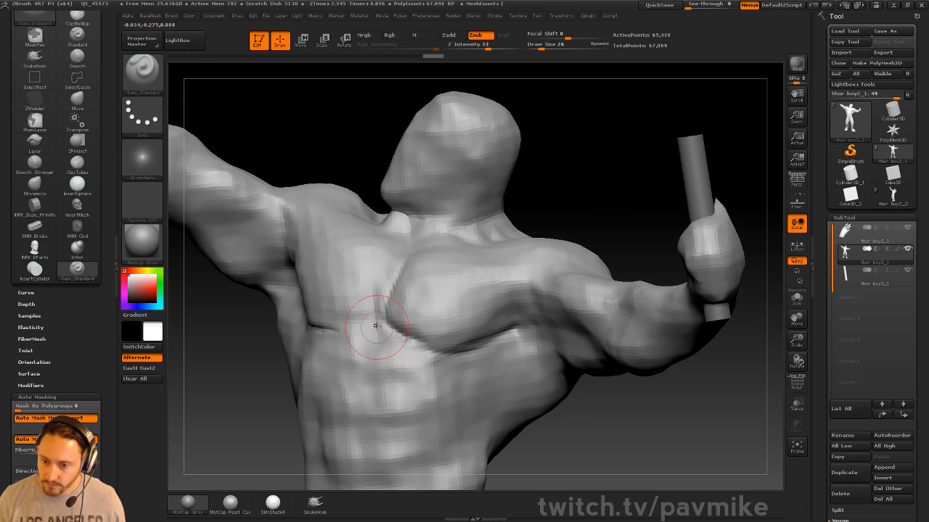
pyautogui.moveTo(376, 323); pyautogui.dragTo(390, 379)
pyautogui.moveTo(601, 211)
pyautogui.mouseDown()
pyautogui.moveTo(603, 261)
pyautogui.moveTo(570, 279)
pyautogui.mouseUp()
pyautogui.moveTo(393, 385); pyautogui.dragTo(393, 337)
pyautogui.moveTo(581, 233); pyautogui.dragTo(548, 243)
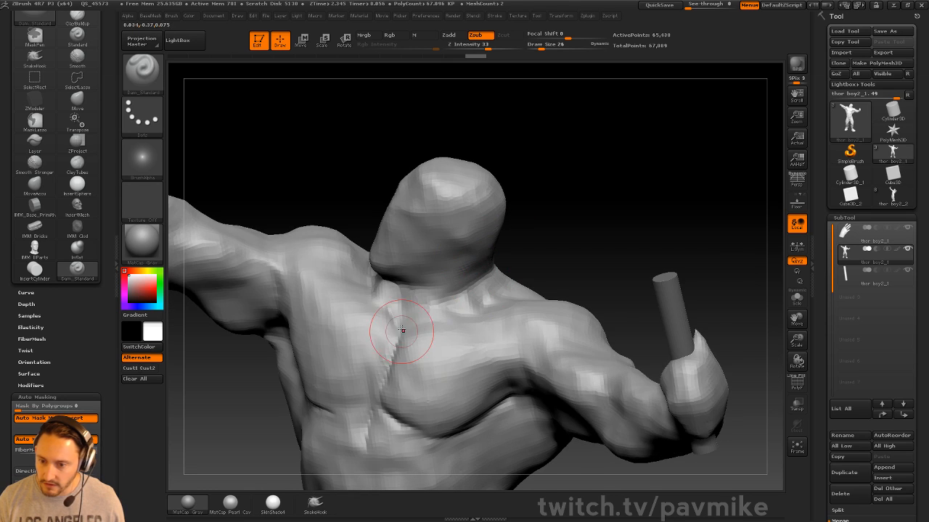
pyautogui.moveTo(402, 332); pyautogui.dragTo(426, 334)
# Step: Switch to the Clay brush and build up volume on the chest beside the sternum
pyautogui.moveTo(573, 225)
pyautogui.mouseDown()
pyautogui.moveTo(526, 279)
pyautogui.moveTo(583, 201)
pyautogui.moveTo(549, 240)
pyautogui.moveTo(485, 271)
pyautogui.moveTo(393, 436)
pyautogui.moveTo(570, 208)
pyautogui.moveTo(565, 164)
pyautogui.mouseUp()
pyautogui.press('b')
pyautogui.press('c')
pyautogui.press('l')
pyautogui.moveTo(382, 368); pyautogui.dragTo(357, 367)
pyautogui.moveTo(380, 311); pyautogui.dragTo(323, 320)
# Step: Refine the sternum crease and the pectoral's lower edge with Dam_Standard at draw size 20
pyautogui.moveTo(527, 204); pyautogui.dragTo(481, 232)
pyautogui.press('b')
pyautogui.press('d')
pyautogui.press('s')
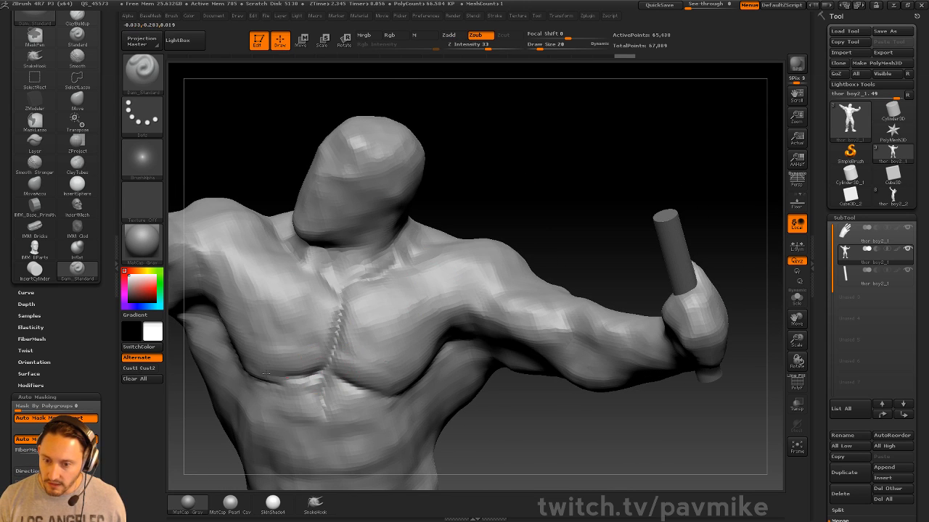
pyautogui.moveTo(336, 338); pyautogui.dragTo(296, 334)
pyautogui.moveTo(353, 345); pyautogui.dragTo(320, 343)
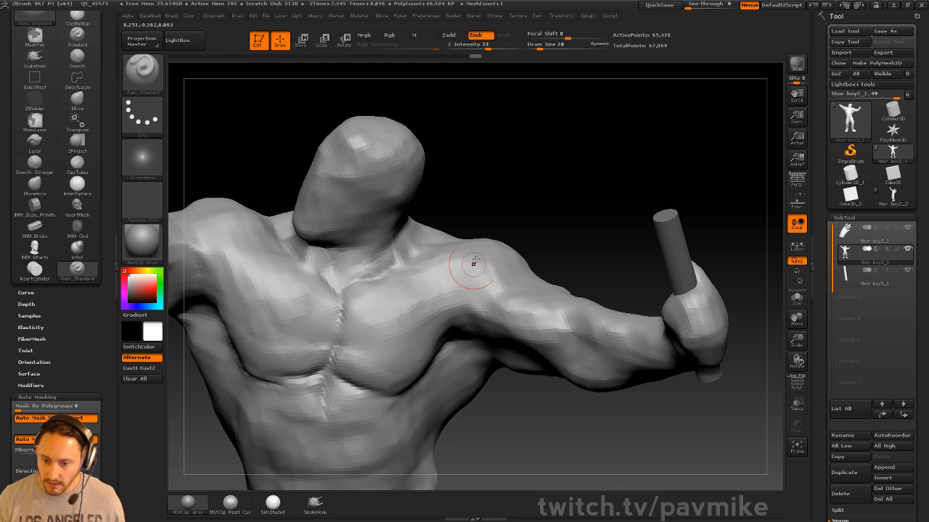
# Step: Return to the Clay brush and fill out the inner chest and the base of the neck
pyautogui.moveTo(508, 223); pyautogui.dragTo(517, 220)
pyautogui.press('b')
pyautogui.press('c')
pyautogui.press('l')
pyautogui.moveTo(373, 341); pyautogui.dragTo(334, 333)
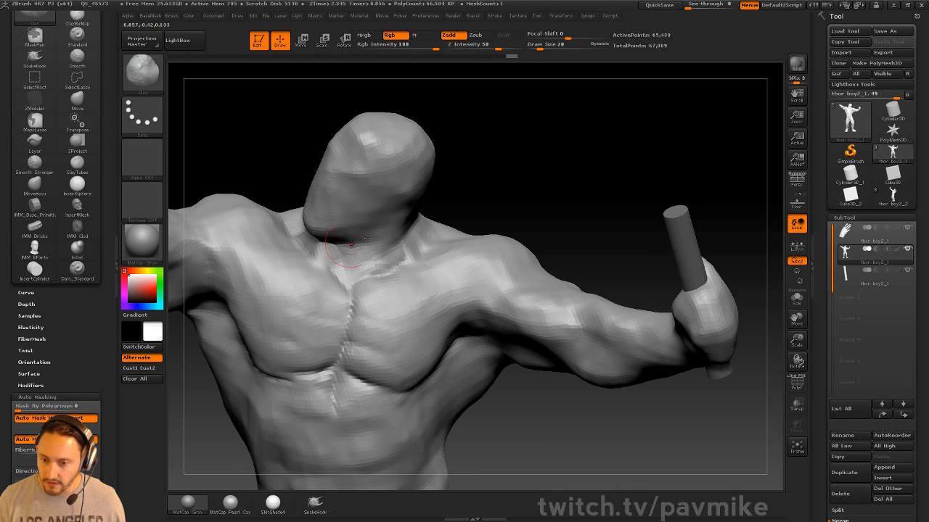
pyautogui.moveTo(475, 194)
pyautogui.mouseDown()
pyautogui.moveTo(518, 209)
pyautogui.moveTo(467, 232)
pyautogui.moveTo(475, 234)
pyautogui.mouseUp()
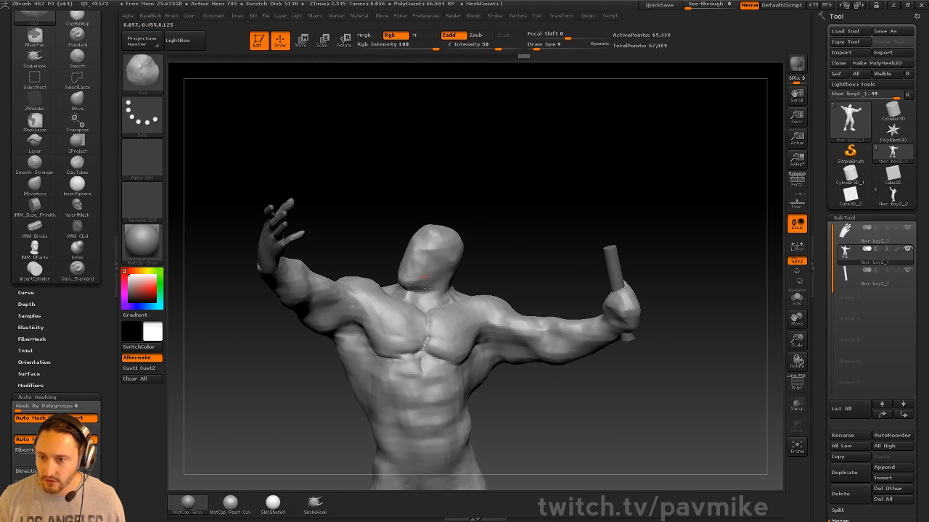
# Step: Select the open-hand subtool, subdivide it once, and check its wireframe
pyautogui.press('space')
pyautogui.keyDown('alt'); pyautogui.moveTo(448, 197); pyautogui.dragTo(468, 218); pyautogui.keyUp('alt')
pyautogui.moveTo(508, 200); pyautogui.dragTo(573, 199)
pyautogui.keyDown('alt'); pyautogui.click(336, 221); pyautogui.keyUp('alt')
pyautogui.moveTo(519, 163)
pyautogui.keyDown('alt'); pyautogui.mouseDown()
pyautogui.moveTo(535, 186)
pyautogui.moveTo(538, 232)
pyautogui.moveTo(562, 230)
pyautogui.mouseUp(); pyautogui.keyUp('alt')
pyautogui.press('ctrl')
pyautogui.hotkey('ctrl', 'd')
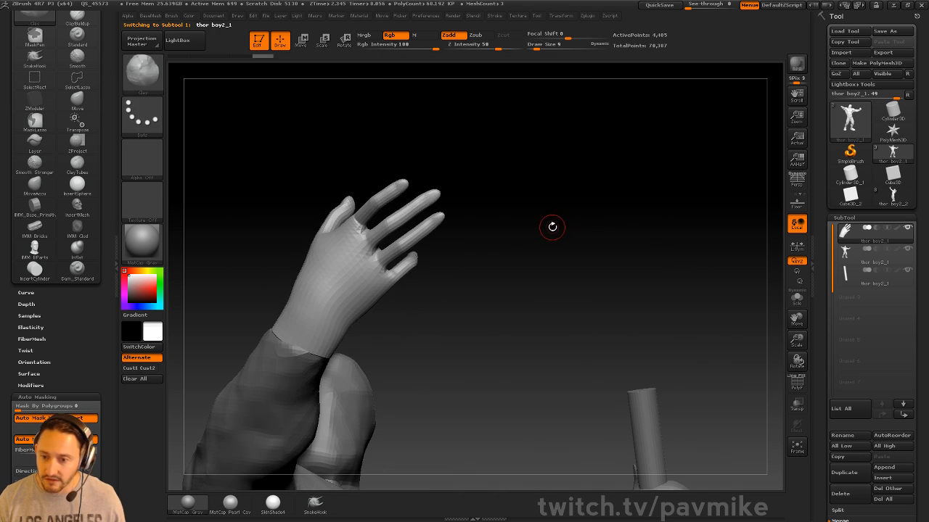
pyautogui.click(796, 385)
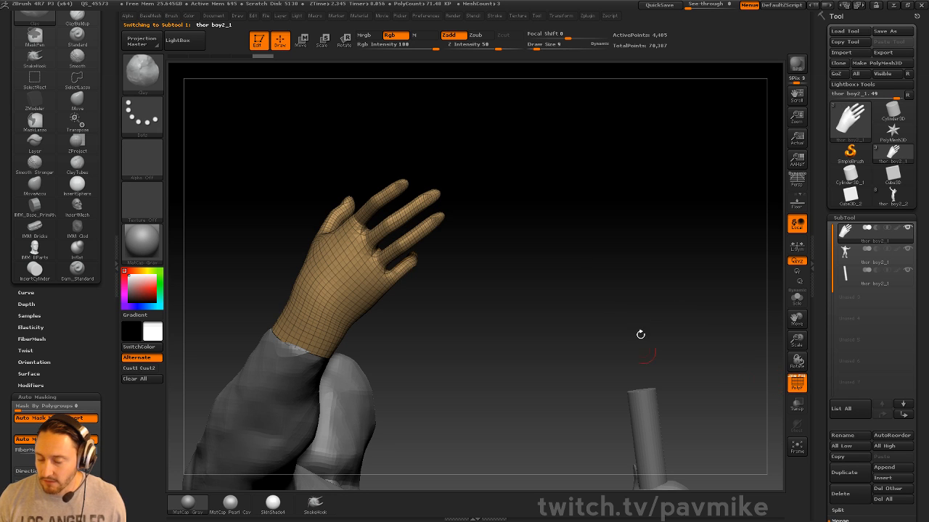
pyautogui.moveTo(569, 233)
pyautogui.keyDown('alt'); pyautogui.mouseDown()
pyautogui.moveTo(637, 297)
pyautogui.moveTo(647, 286)
pyautogui.moveTo(675, 290)
pyautogui.mouseUp(); pyautogui.keyUp('alt')
pyautogui.click(797, 383)
# Step: Build up the knuckles on the back of the open hand with the Clay brush at draw size 7
pyautogui.press('s')
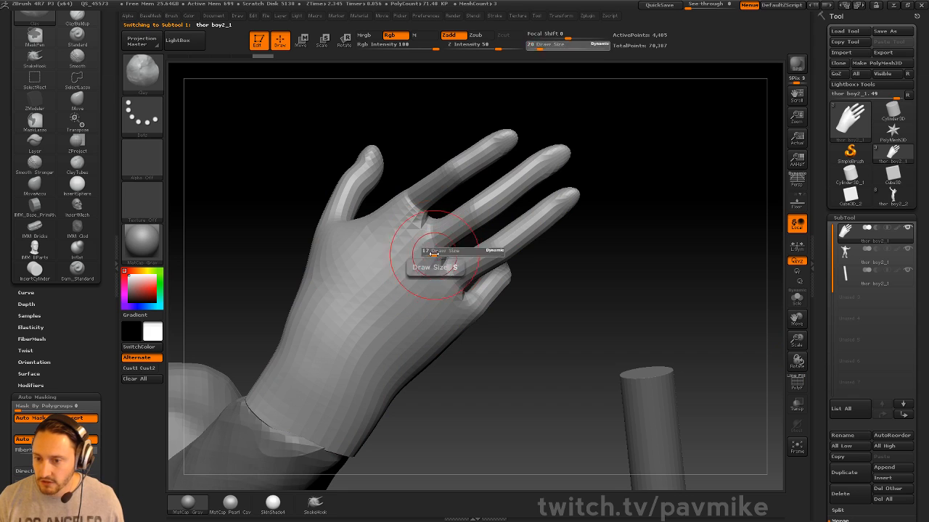
pyautogui.moveTo(433, 251); pyautogui.dragTo(427, 251)
pyautogui.moveTo(427, 238)
pyautogui.mouseDown()
pyautogui.moveTo(435, 246)
pyautogui.moveTo(406, 218)
pyautogui.moveTo(417, 195)
pyautogui.mouseUp()
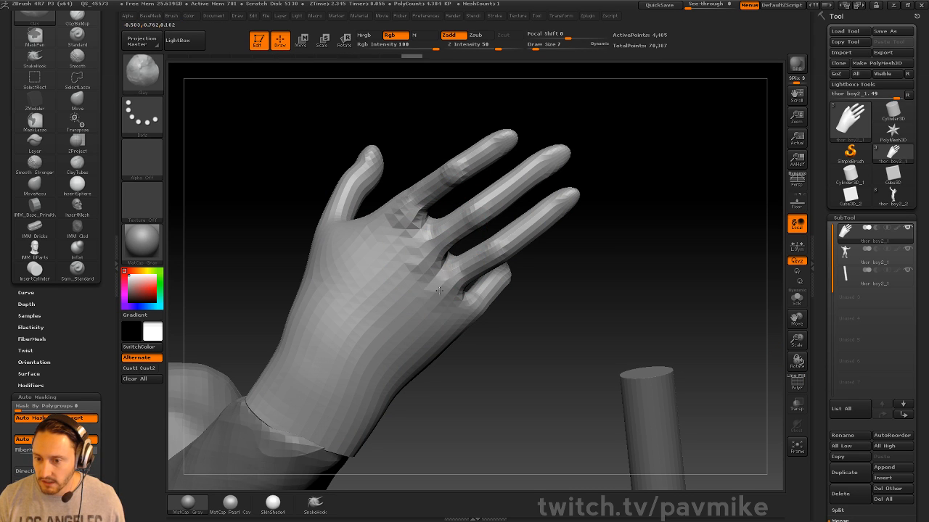
pyautogui.moveTo(557, 327); pyautogui.dragTo(495, 321)
pyautogui.moveTo(457, 311)
pyautogui.mouseDown()
pyautogui.moveTo(479, 304)
pyautogui.moveTo(460, 288)
pyautogui.mouseUp()
pyautogui.moveTo(494, 344); pyautogui.dragTo(546, 334)
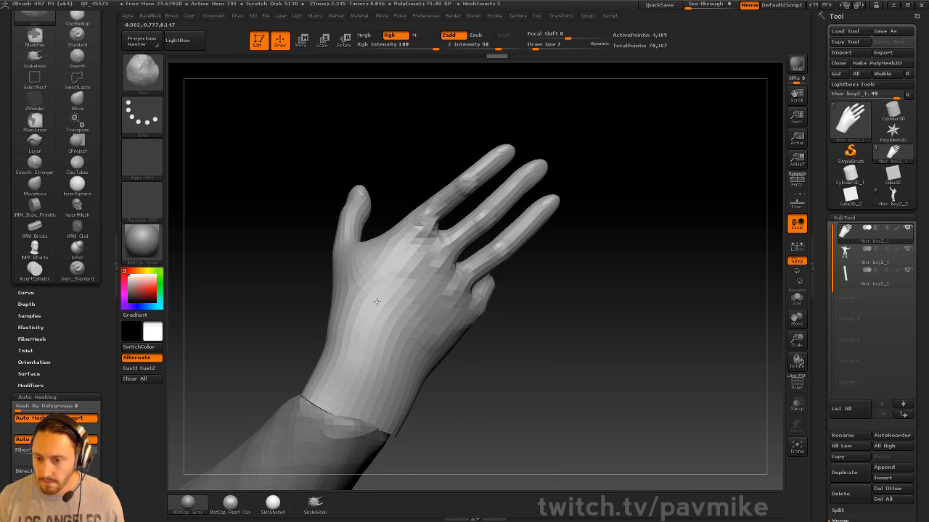
pyautogui.moveTo(580, 304); pyautogui.dragTo(586, 294)
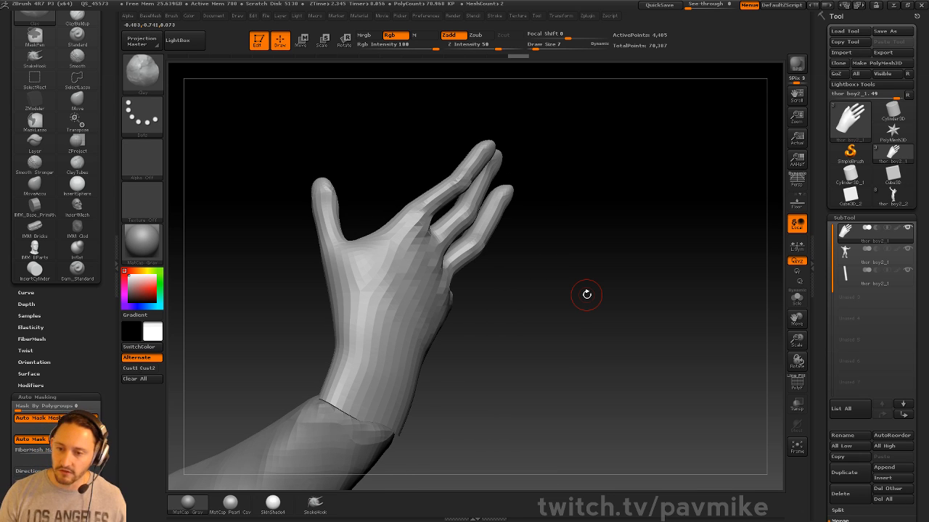
# Step: Switch to the Standard brush, sculpt tendon ridges from the knuckles across the back of the hand, and smooth them
pyautogui.press('b')
pyautogui.press('s')
pyautogui.press('t')
pyautogui.moveTo(522, 298); pyautogui.dragTo(471, 301)
pyautogui.press('[')
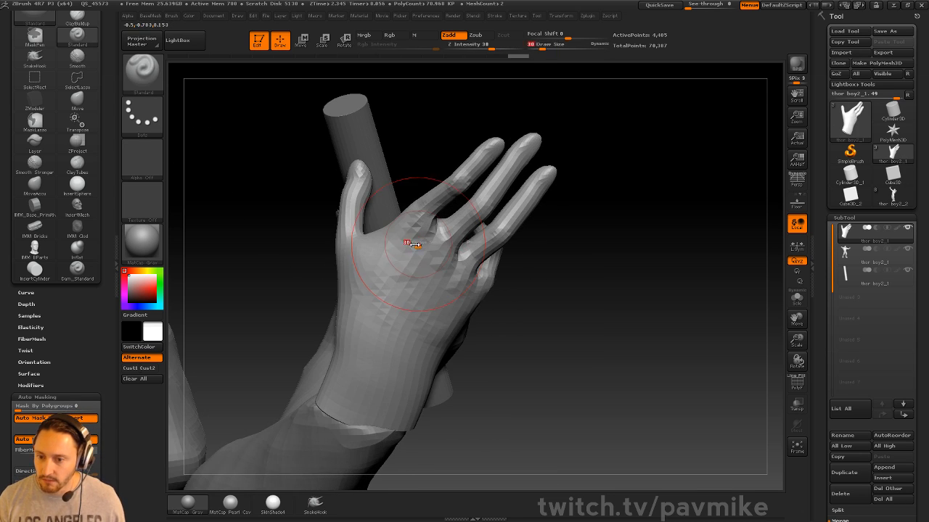
pyautogui.moveTo(423, 225); pyautogui.dragTo(397, 322)
pyautogui.moveTo(558, 304); pyautogui.dragTo(541, 269)
pyautogui.keyDown('shift'); pyautogui.moveTo(415, 229); pyautogui.dragTo(399, 251); pyautogui.keyUp('shift')
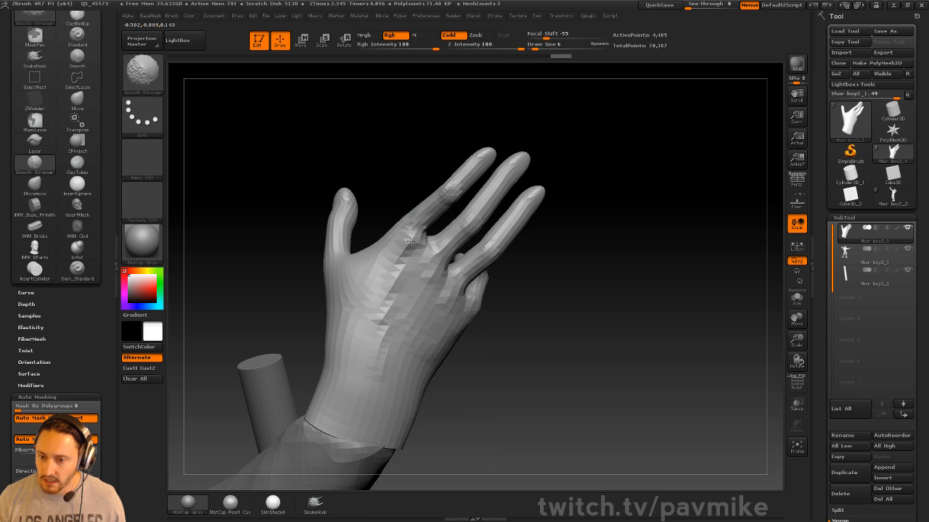
pyautogui.moveTo(566, 279)
pyautogui.mouseDown()
pyautogui.moveTo(611, 273)
pyautogui.moveTo(608, 242)
pyautogui.moveTo(425, 276)
pyautogui.moveTo(420, 341)
pyautogui.mouseUp()
# Step: Examine the back of the hand, the knuckles and the thumb from several angles
pyautogui.press('b')
pyautogui.press('c')
pyautogui.press('l')
pyautogui.moveTo(562, 312); pyautogui.dragTo(551, 284)
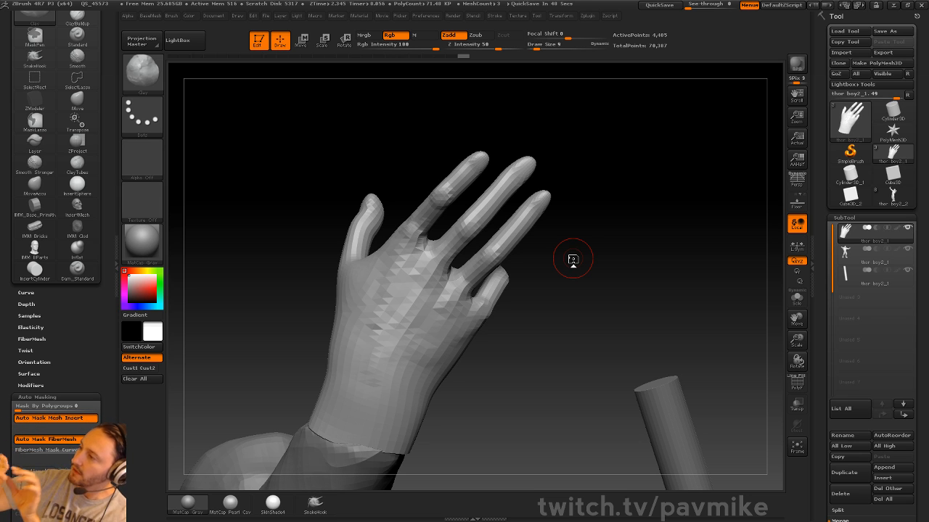
pyautogui.moveTo(643, 215); pyautogui.dragTo(650, 194)
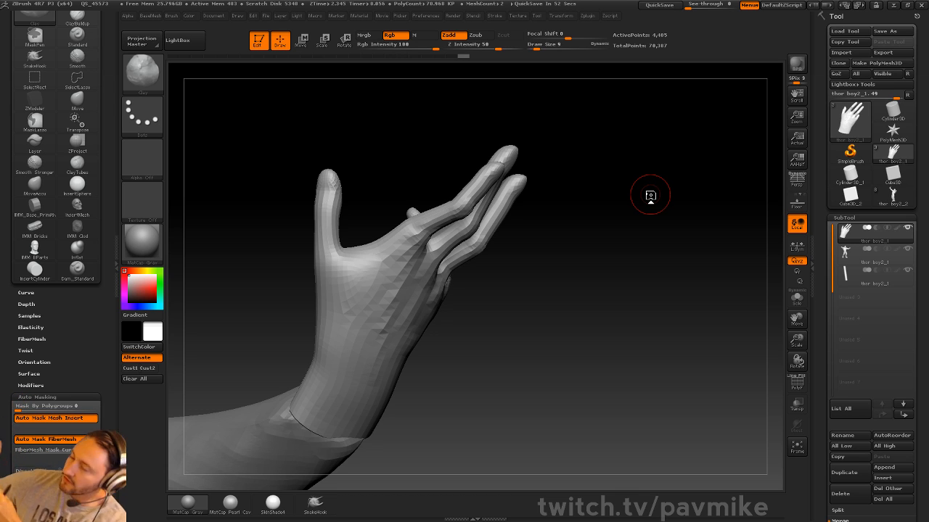
pyautogui.moveTo(658, 236); pyautogui.dragTo(375, 322)
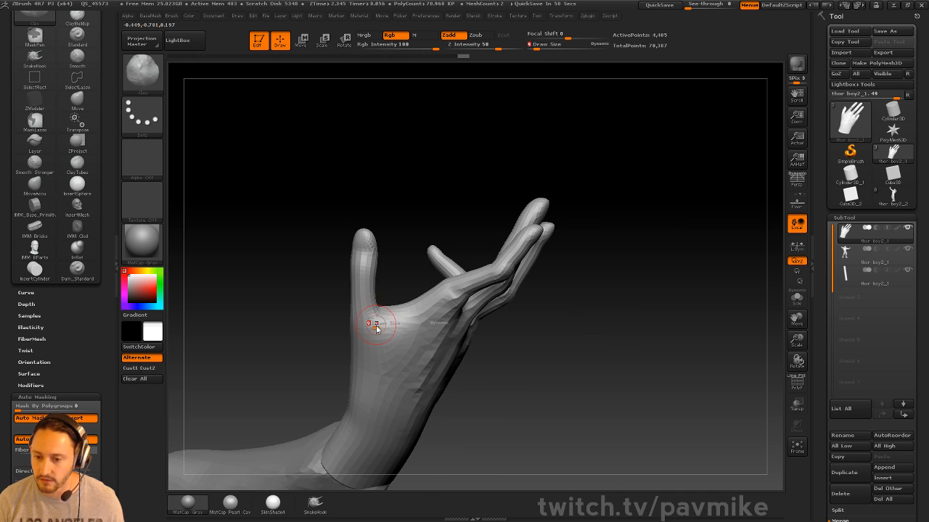
pyautogui.press('b')
pyautogui.press('m')
pyautogui.press('v')
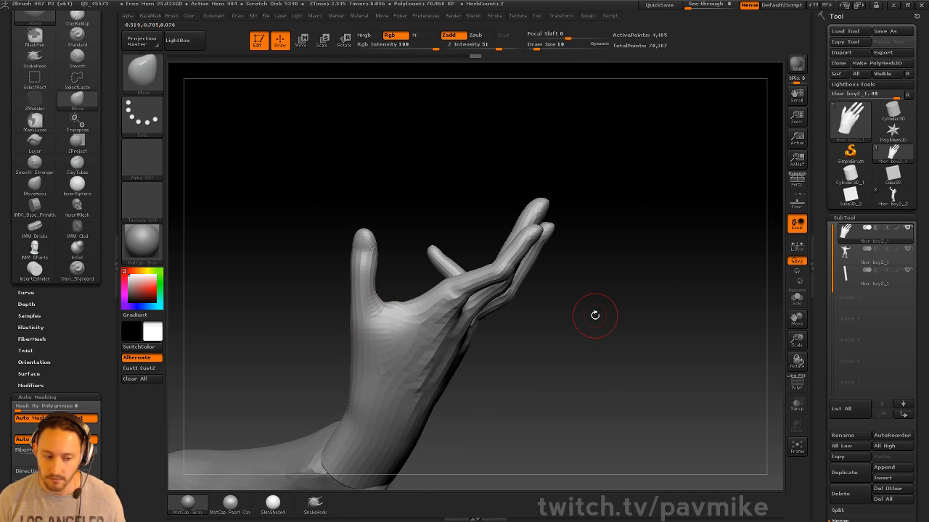
pyautogui.moveTo(595, 315); pyautogui.dragTo(609, 328)
# Step: Shape the area between the thumb and index finger with the Standard brush at draw size 8
pyautogui.press('b')
pyautogui.press('s')
pyautogui.press('t')
pyautogui.moveTo(585, 292); pyautogui.dragTo(601, 296)
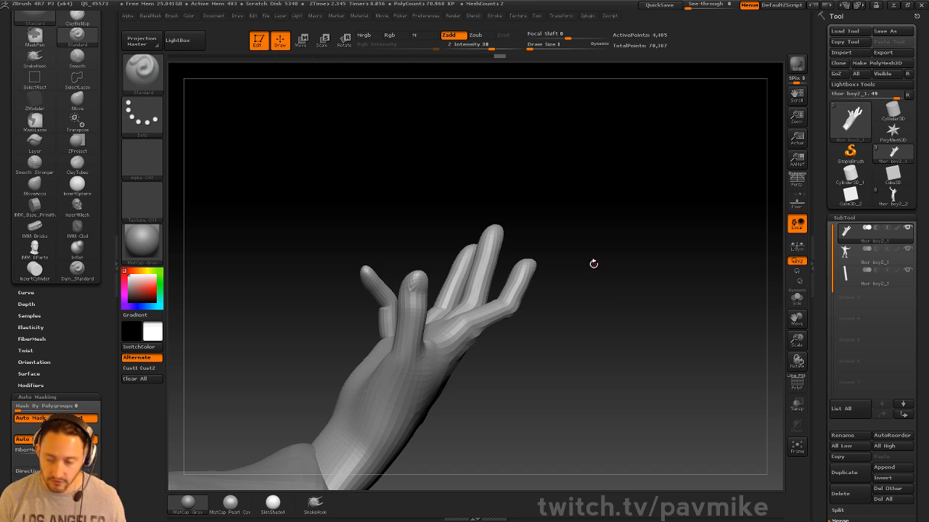
pyautogui.moveTo(593, 264)
pyautogui.mouseDown()
pyautogui.moveTo(549, 319)
pyautogui.moveTo(484, 338)
pyautogui.mouseUp()
pyautogui.moveTo(566, 363); pyautogui.dragTo(598, 293)
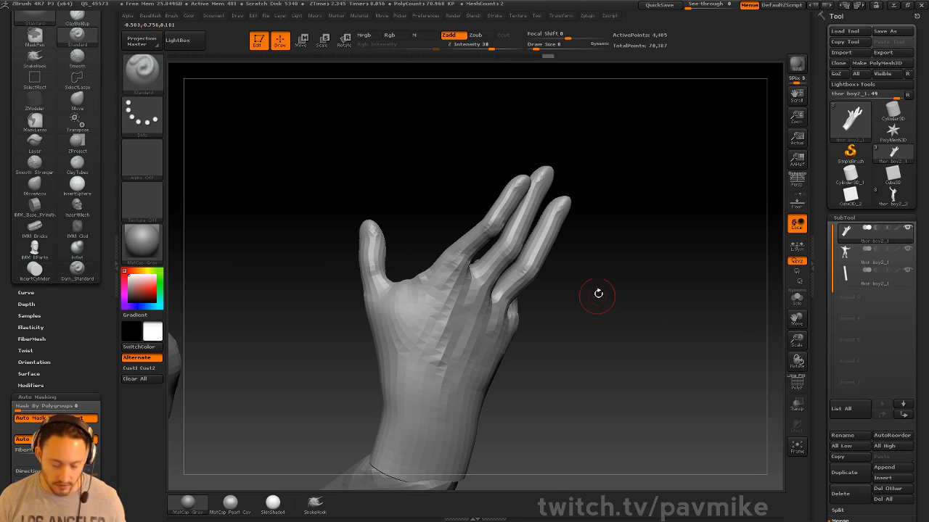
# Step: Build up the base of the thumb on the back and palm sides of the hand with the Clay brush
pyautogui.press('b')
pyautogui.press('c')
pyautogui.press('l')
pyautogui.moveTo(419, 335); pyautogui.dragTo(395, 328)
pyautogui.moveTo(566, 289); pyautogui.dragTo(493, 280)
pyautogui.keyDown('alt'); pyautogui.moveTo(494, 322); pyautogui.dragTo(542, 331); pyautogui.keyUp('alt')
pyautogui.moveTo(392, 316); pyautogui.dragTo(406, 348)
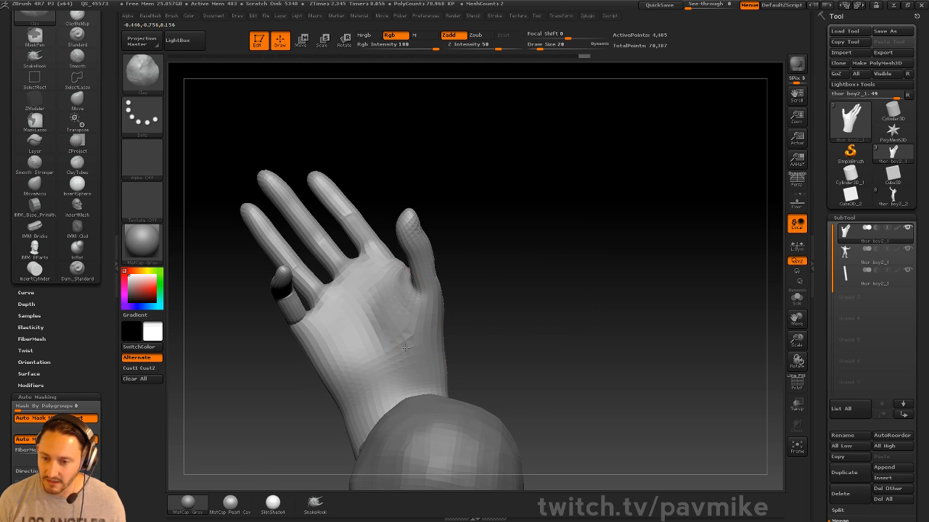
# Step: Carve the palm crease around the thumb pad with Dam_Standard at draw size 20 and smooth the heel of the palm
pyautogui.keyDown('alt'); pyautogui.moveTo(516, 278); pyautogui.dragTo(534, 292); pyautogui.keyUp('alt')
pyautogui.press('b')
pyautogui.press('d')
pyautogui.press('s')
pyautogui.moveTo(356, 305); pyautogui.dragTo(401, 377)
pyautogui.moveTo(500, 330); pyautogui.dragTo(490, 359)
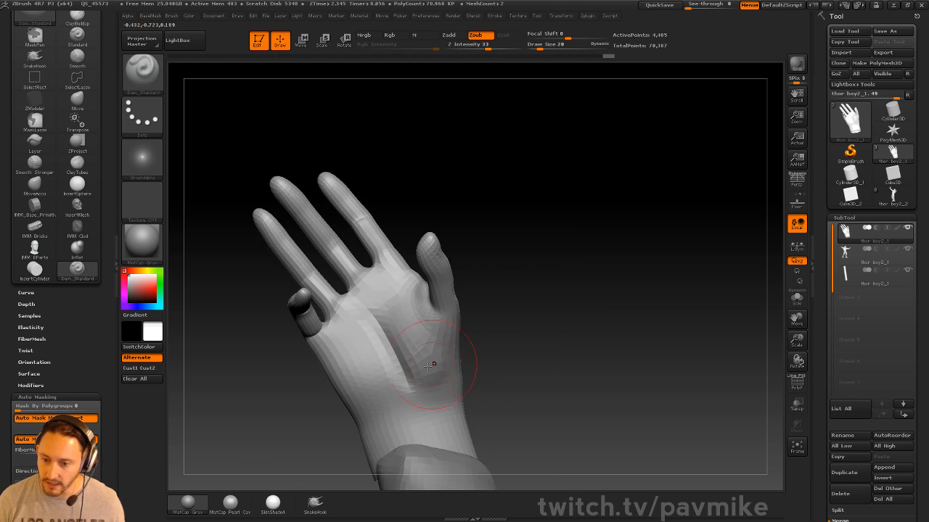
pyautogui.keyDown('shift'); pyautogui.moveTo(381, 405); pyautogui.dragTo(417, 407); pyautogui.keyUp('shift')
# Step: Merge the open hand with the body subtool and remesh them into one DynaMesh surface
pyautogui.keyDown('alt'); pyautogui.moveTo(526, 319); pyautogui.dragTo(566, 245); pyautogui.keyUp('alt')
pyautogui.keyDown('alt'); pyautogui.moveTo(593, 392); pyautogui.dragTo(518, 313); pyautogui.keyUp('alt')
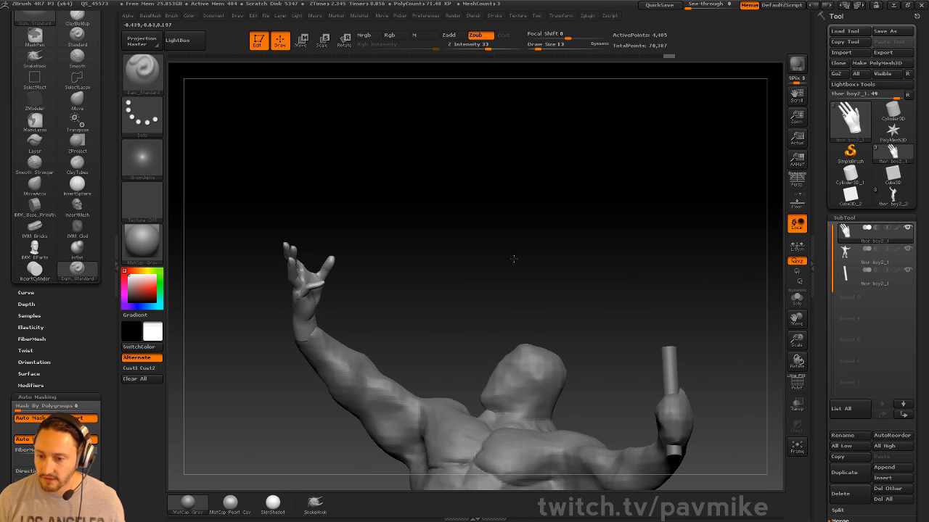
pyautogui.keyDown('alt'); pyautogui.moveTo(475, 393); pyautogui.dragTo(463, 372); pyautogui.keyUp('alt')
pyautogui.click(867, 264)
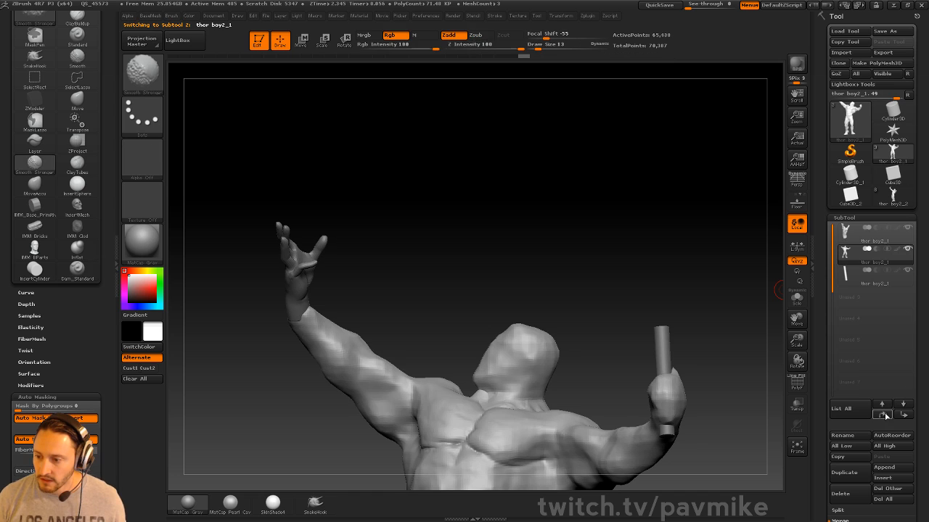
pyautogui.keyDown('shift'); pyautogui.click(883, 415); pyautogui.keyUp('shift')
pyautogui.hotkey('ctrl', 'm')
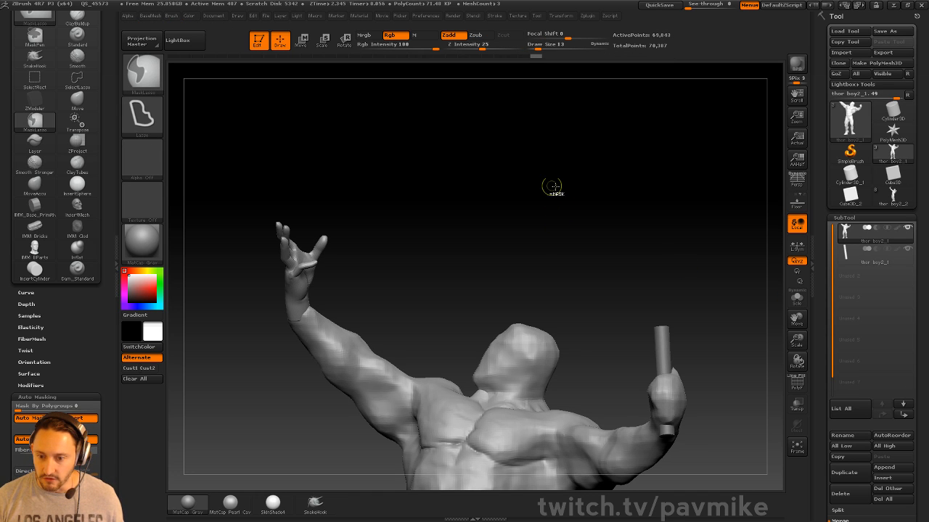
pyautogui.moveTo(597, 249)
pyautogui.mouseDown()
pyautogui.moveTo(585, 218)
pyautogui.moveTo(645, 225)
pyautogui.moveTo(554, 214)
pyautogui.moveTo(628, 207)
pyautogui.mouseUp()
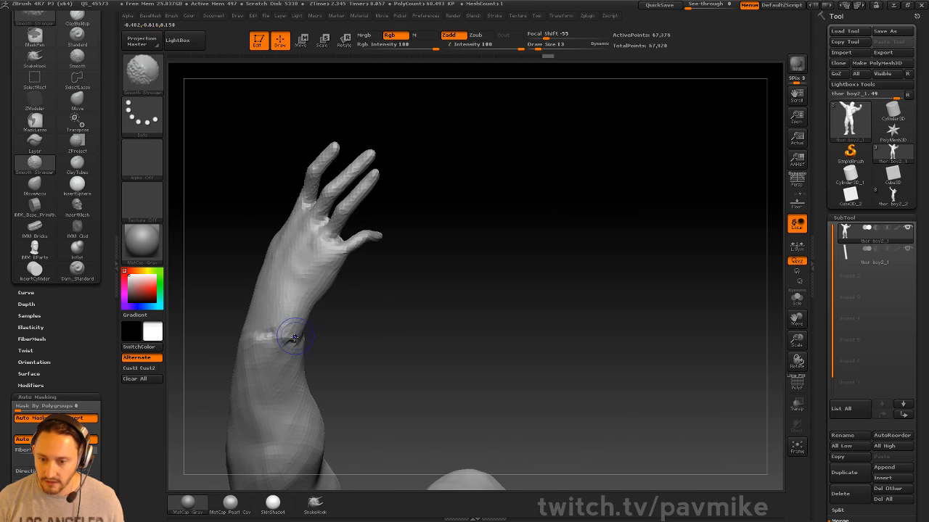
# Step: Smooth the seam around the open hand's wrist and blend the hand into the forearm
pyautogui.keyDown('shift'); pyautogui.moveTo(294, 337); pyautogui.dragTo(288, 342); pyautogui.keyUp('shift')
pyautogui.moveTo(409, 322); pyautogui.dragTo(464, 326)
pyautogui.keyDown('shift'); pyautogui.moveTo(348, 371); pyautogui.dragTo(344, 368); pyautogui.keyUp('shift')
pyautogui.moveTo(415, 376); pyautogui.dragTo(469, 378)
pyautogui.keyDown('shift'); pyautogui.moveTo(350, 305); pyautogui.dragTo(359, 272); pyautogui.keyUp('shift')
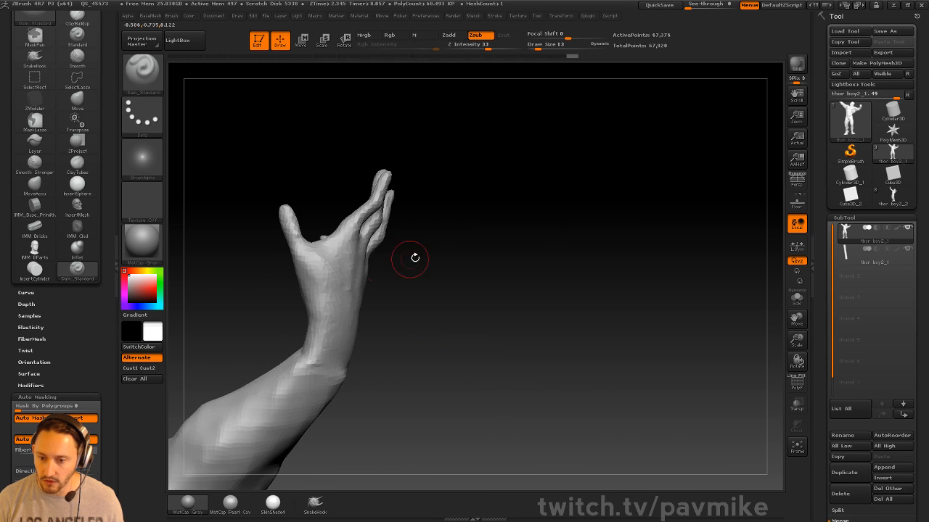
pyautogui.moveTo(414, 257); pyautogui.dragTo(625, 196)
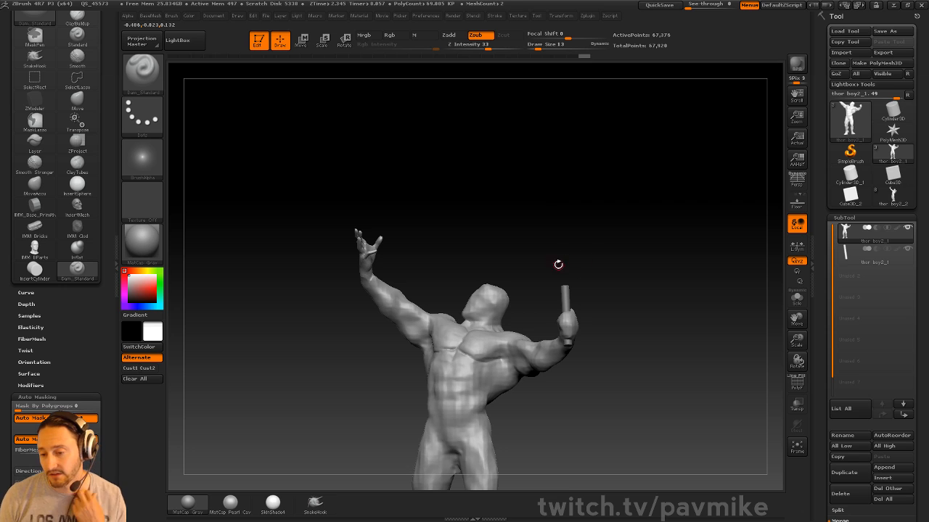